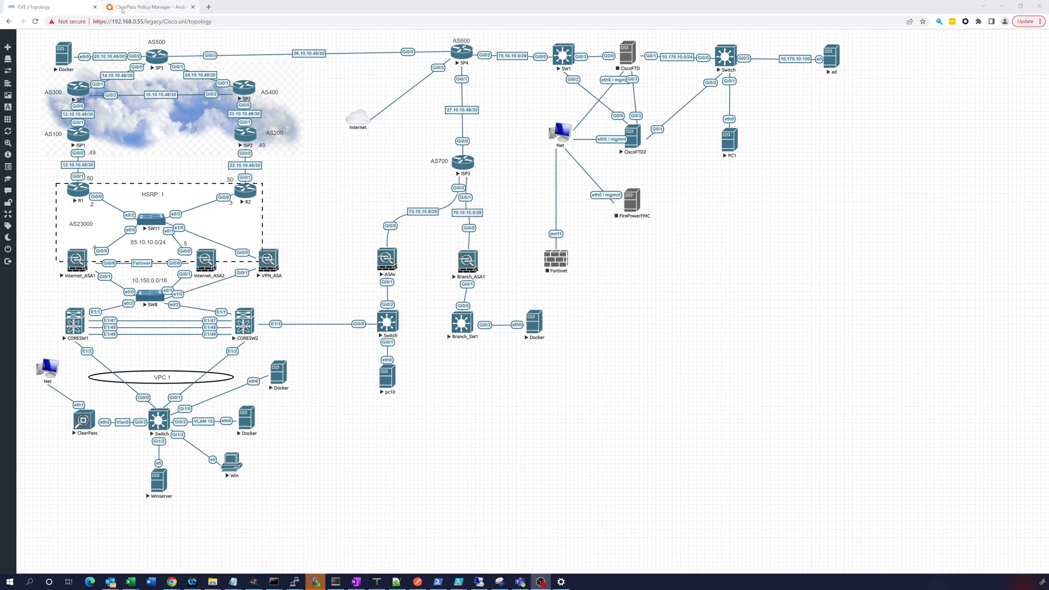
- Switch to the ClearPass Policy Manager tab to show the Access Tracker's TACACS login attempts
click(122, 10)
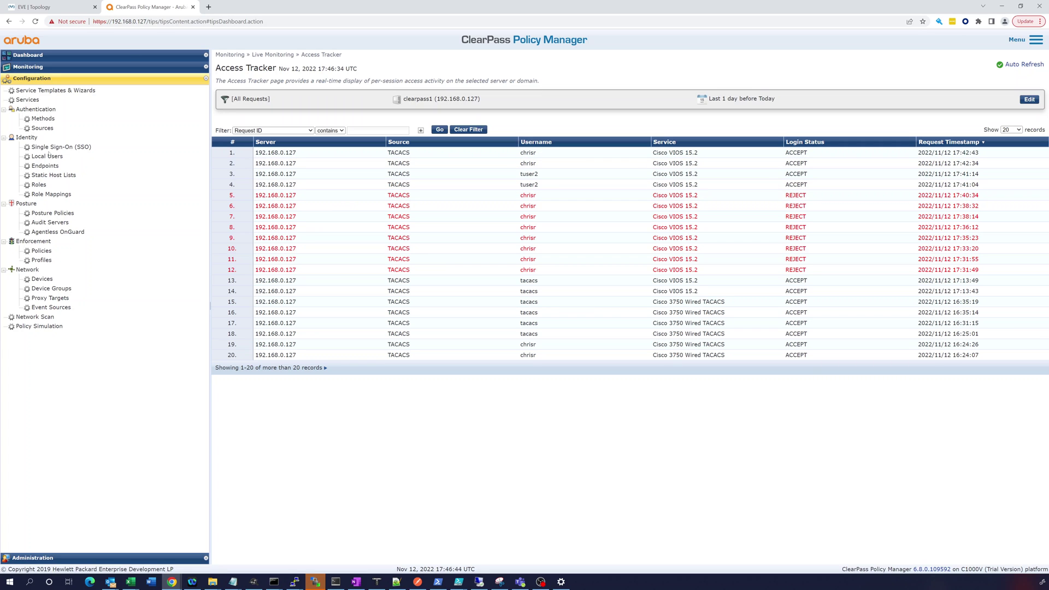
- Copy the Cisco VIOS 15.2 service and open the new Copy_of_Cisco VIOS 15.2 for editing
click(28, 100)
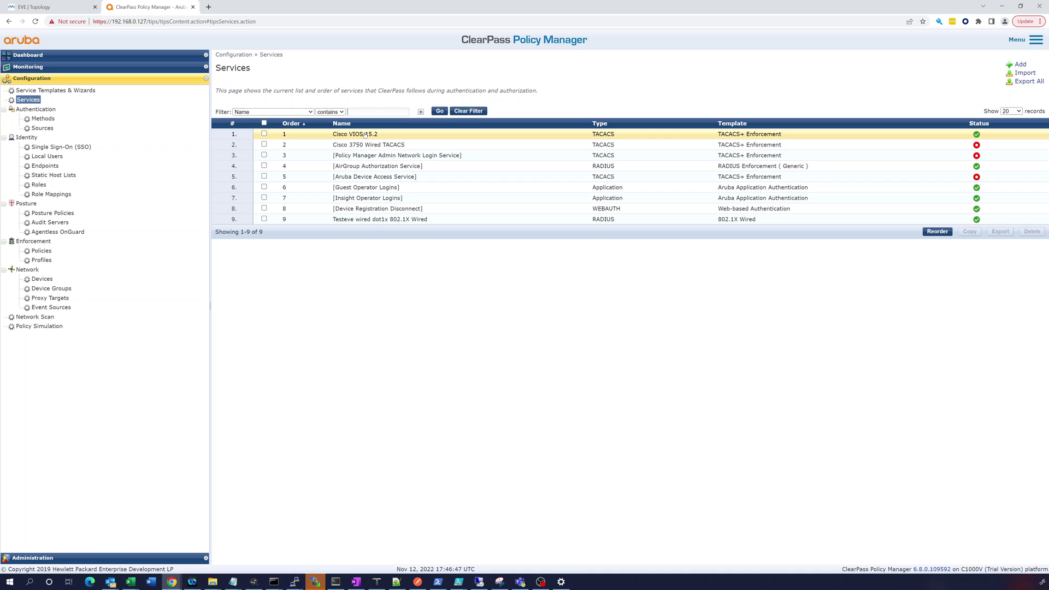
click(264, 133)
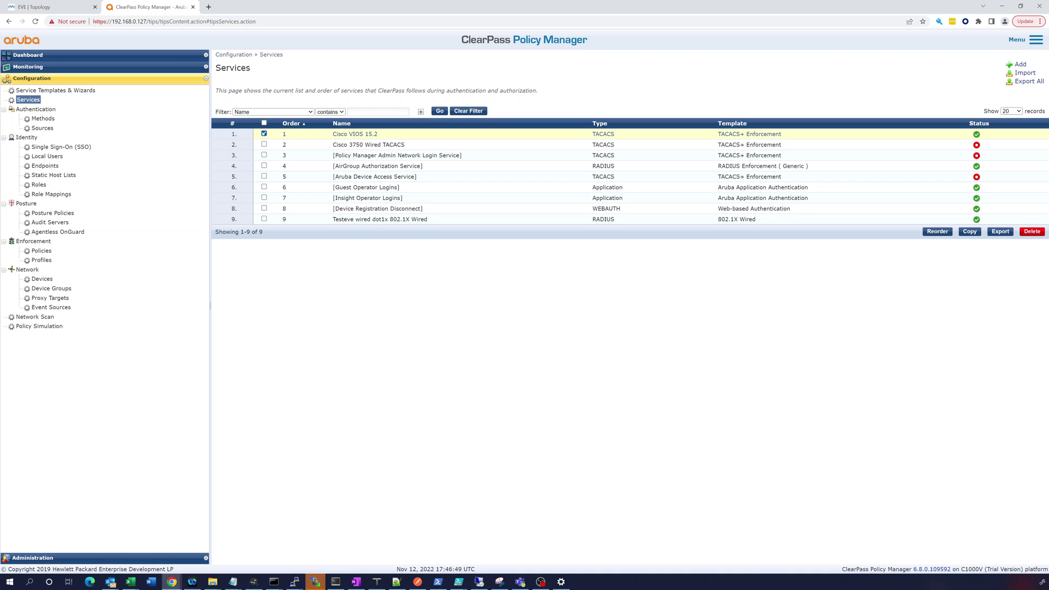
click(970, 232)
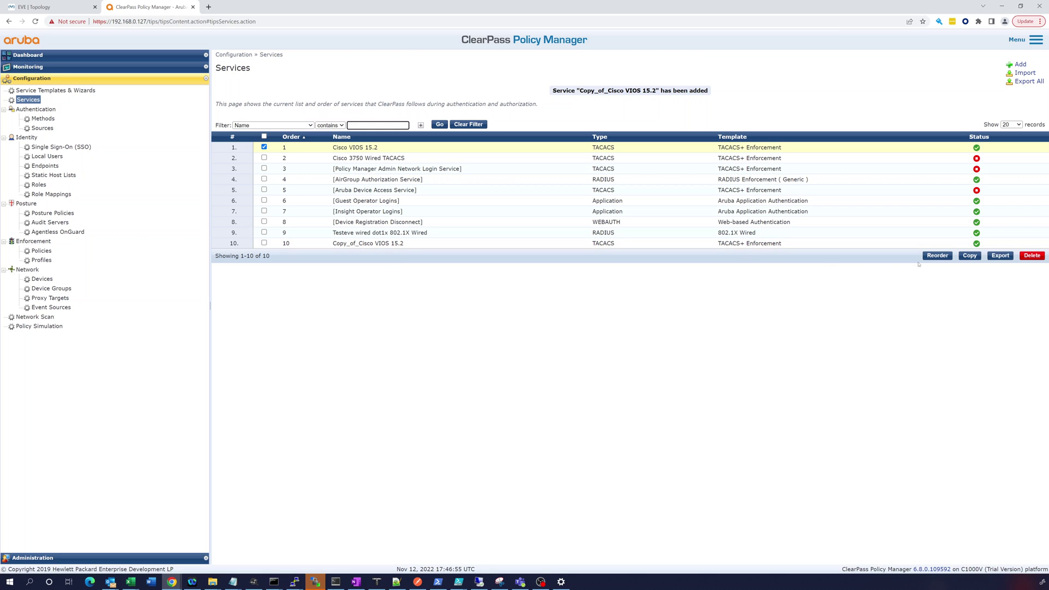
click(347, 244)
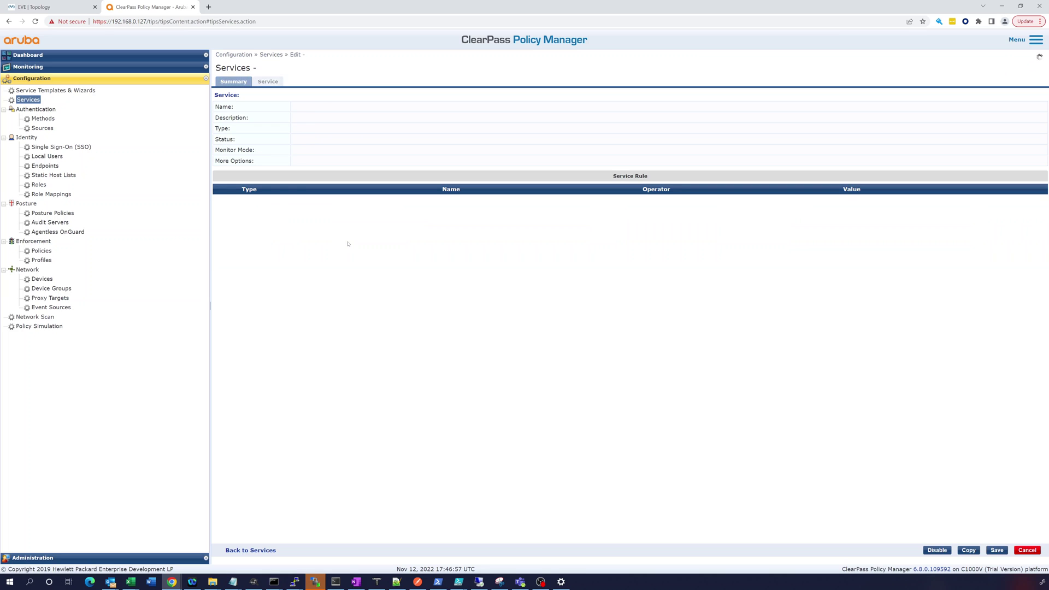
- Rename the copied service to 'Cisco ASA'
click(260, 82)
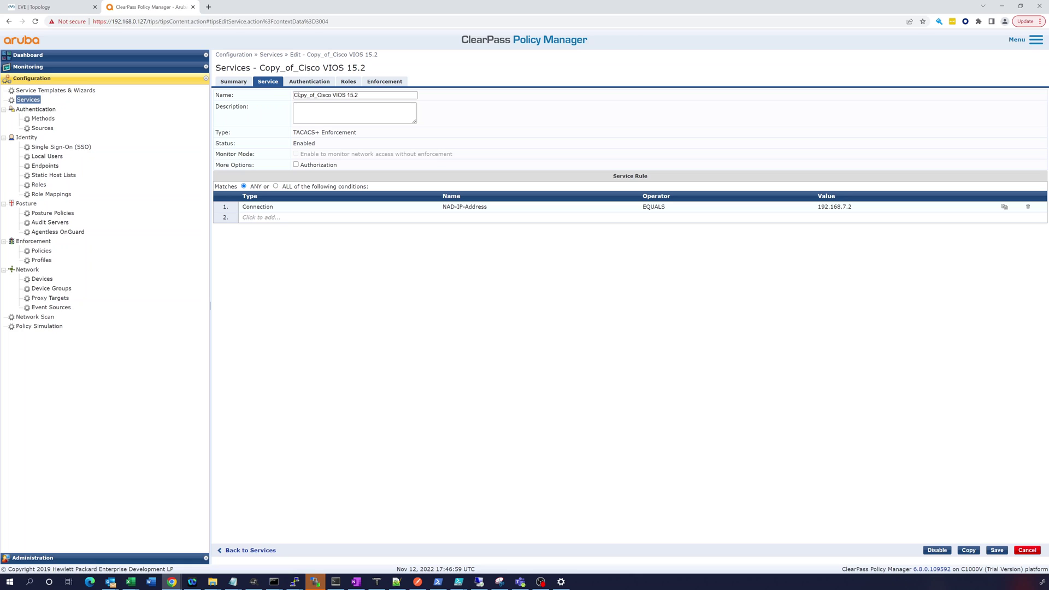
drag(360, 94, 287, 98)
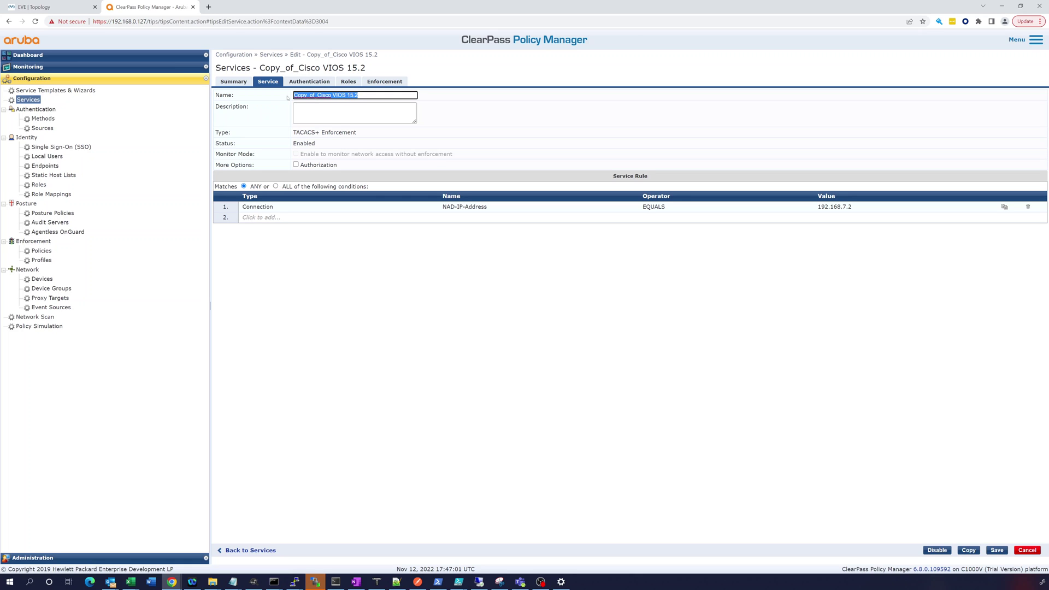
text(Cisc)
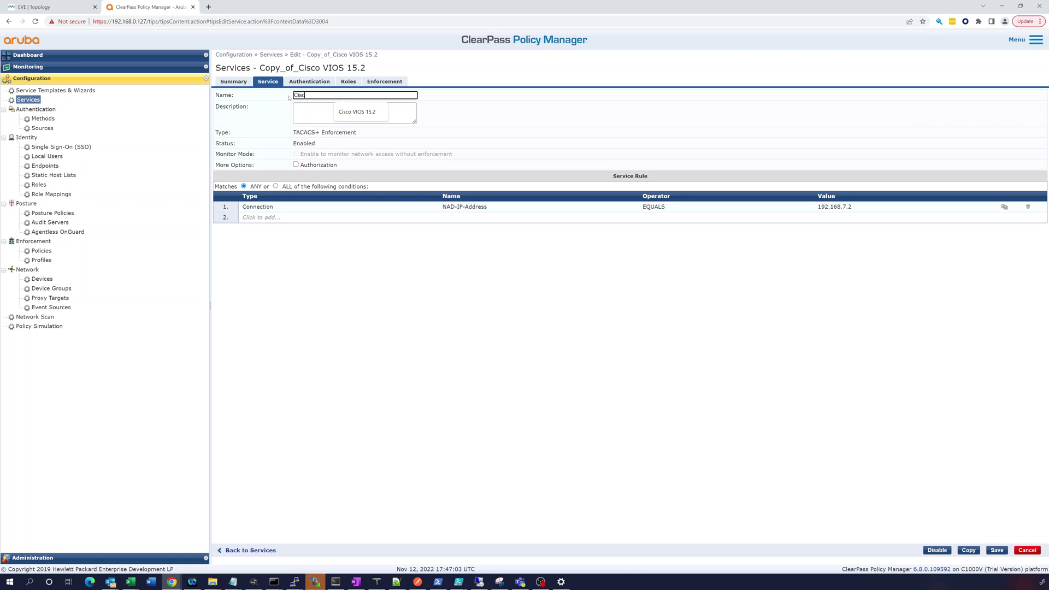
text(o ASA)
- Change the first NAD-IP-Address rule's value to 10.150.254.2
click(312, 205)
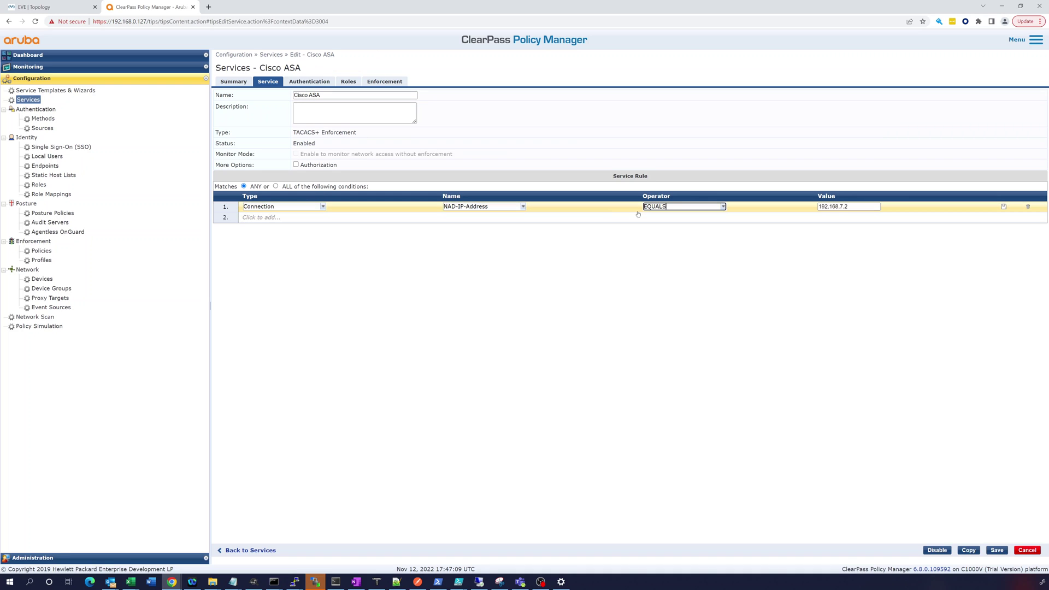
key(Tab)
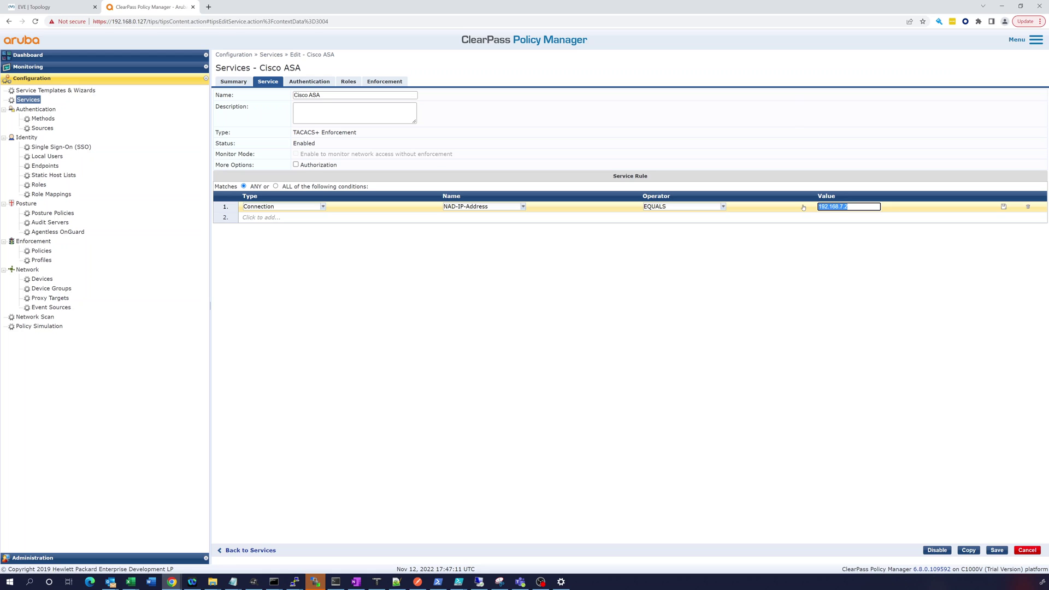
text(10.150.254)
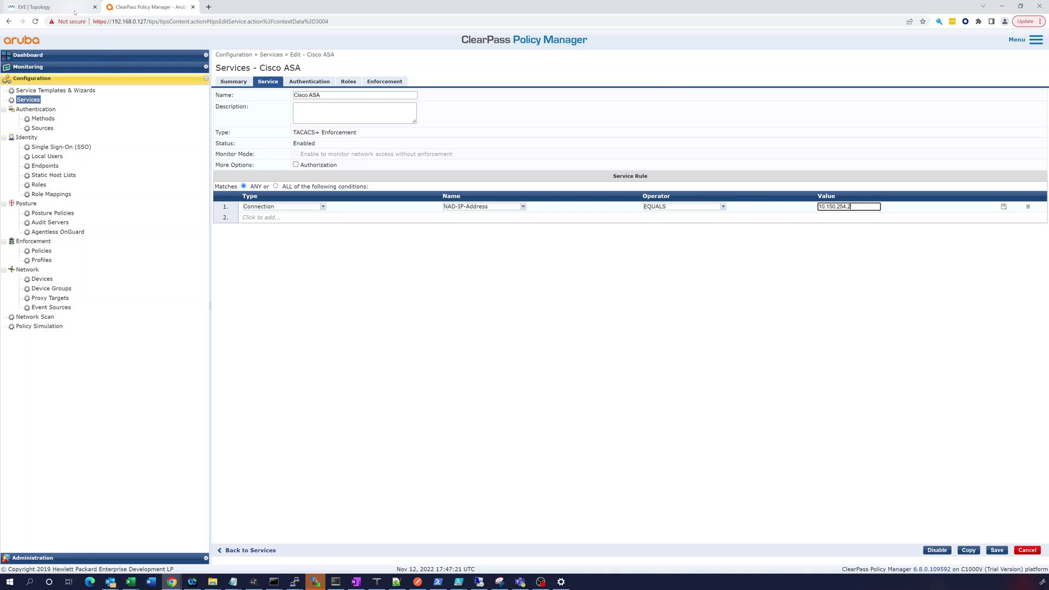
mouse_move(74, 12)
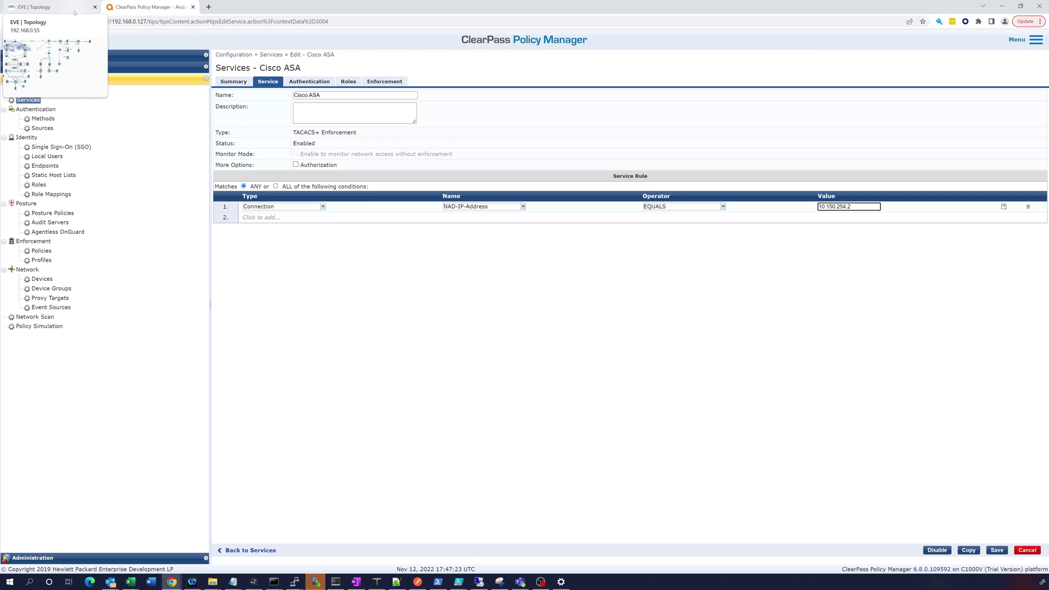
- Open the Internet_ASA1 console in EVE-NG and run 'show run'
click(75, 12)
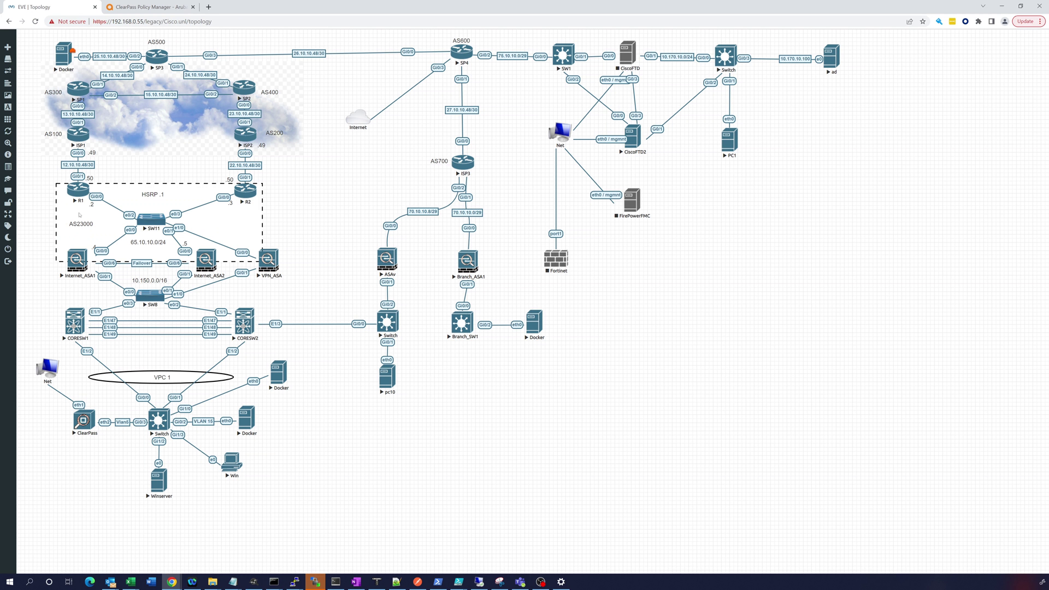
click(77, 259)
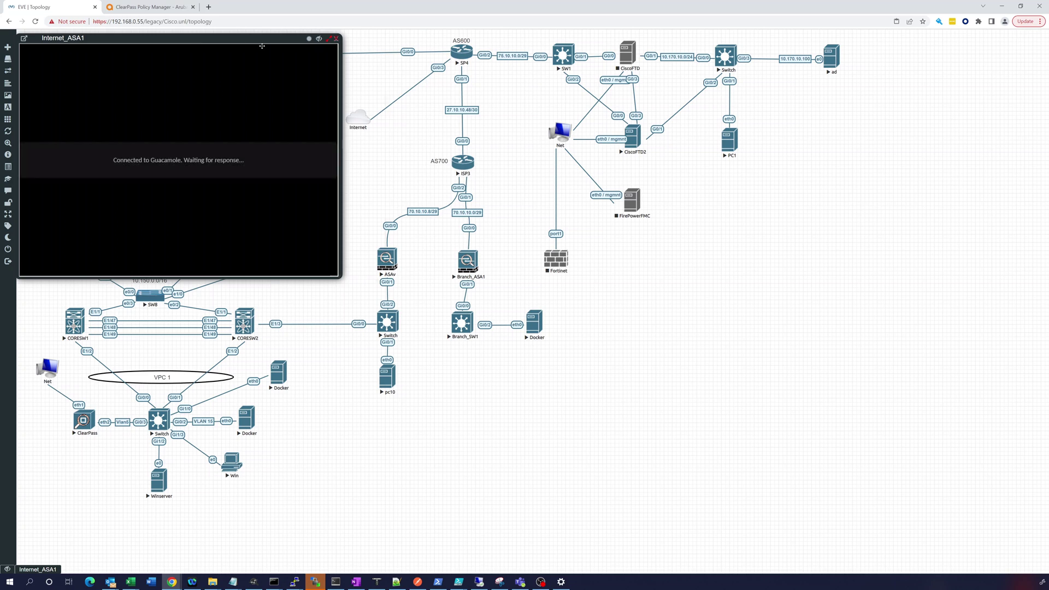
drag(262, 46, 388, 65)
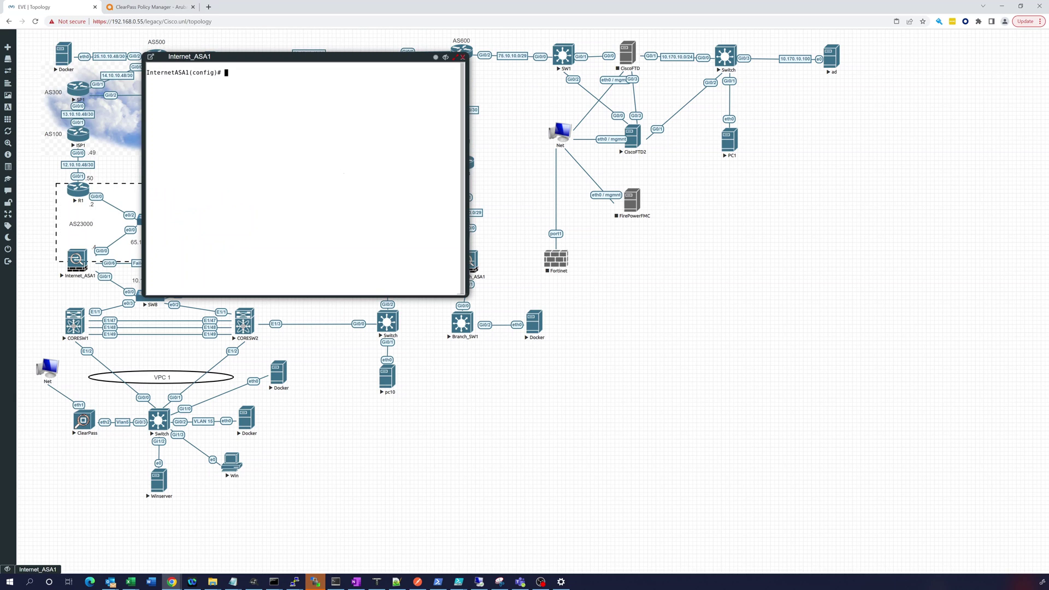
key(Return)
key(Return)
key(Return)
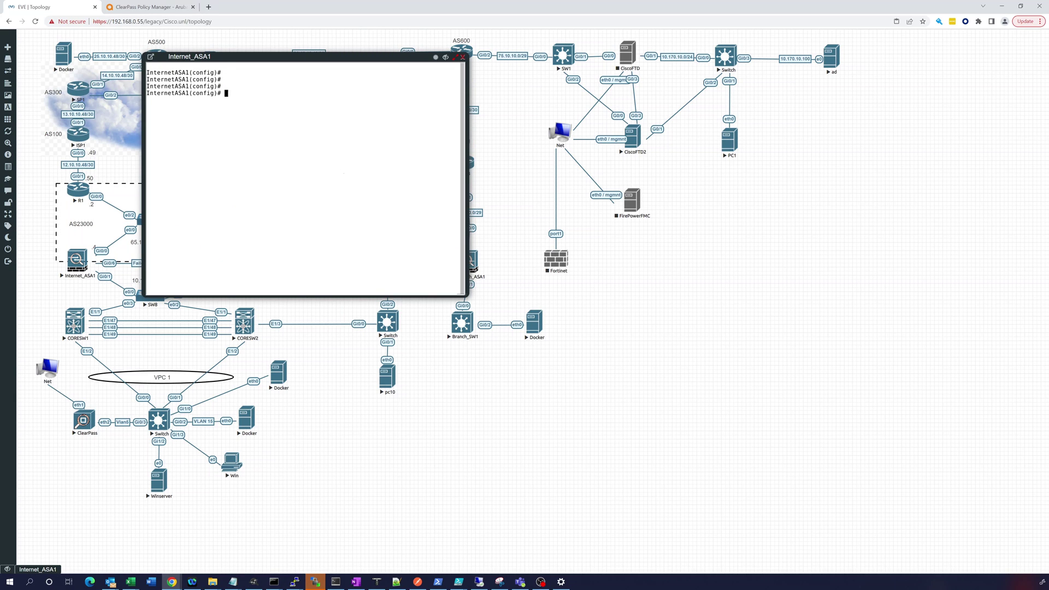
text(show run)
key(Return)
- Page through the whole ASA running config, then return to the ClearPass Cisco ASA service
key(space)
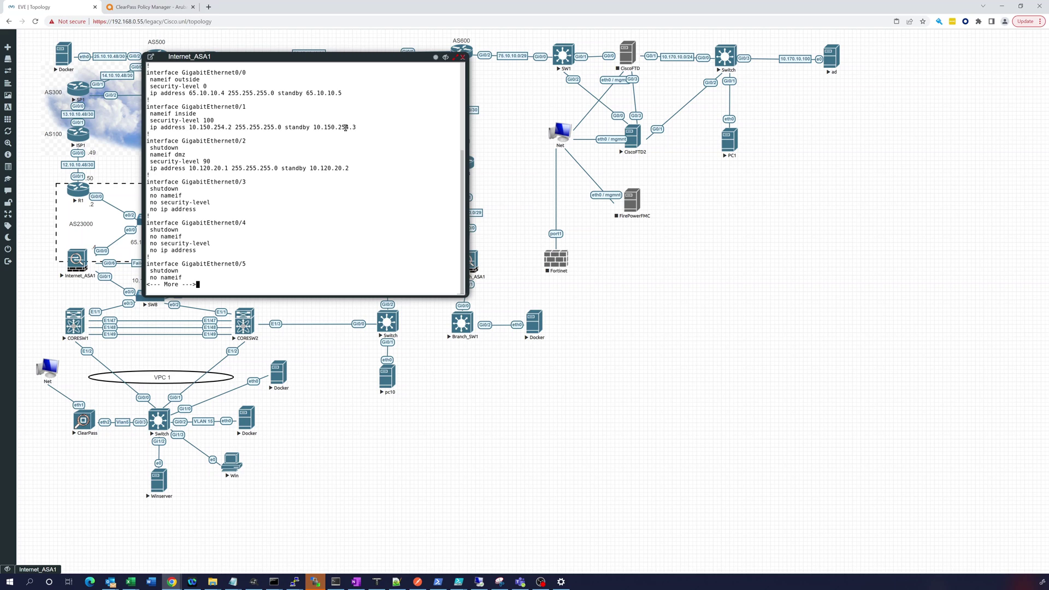
key(space)
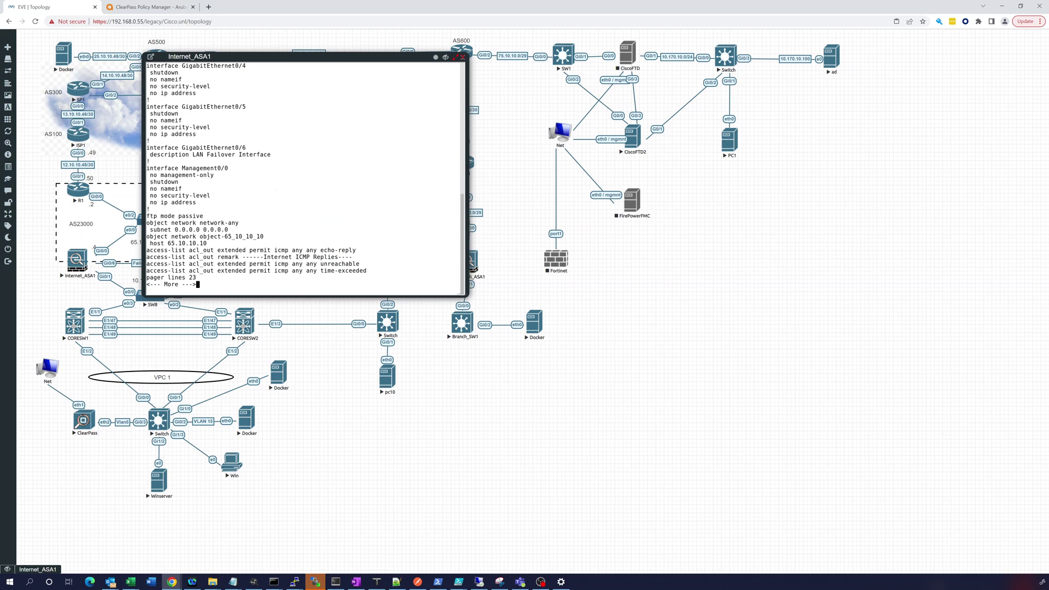
scroll(276, 189, up, 2)
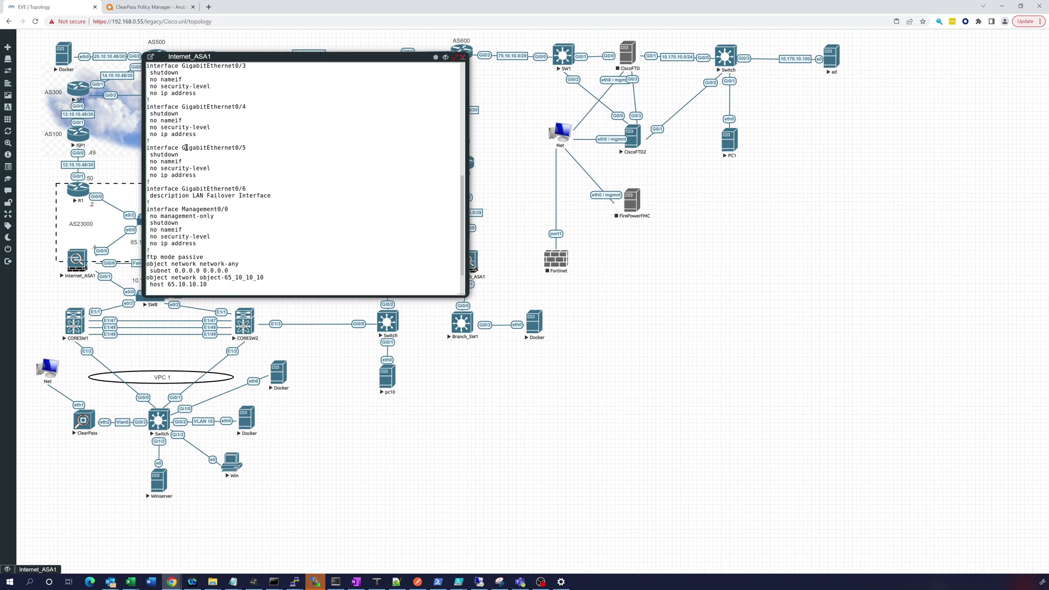
scroll(300, 214, down, 9)
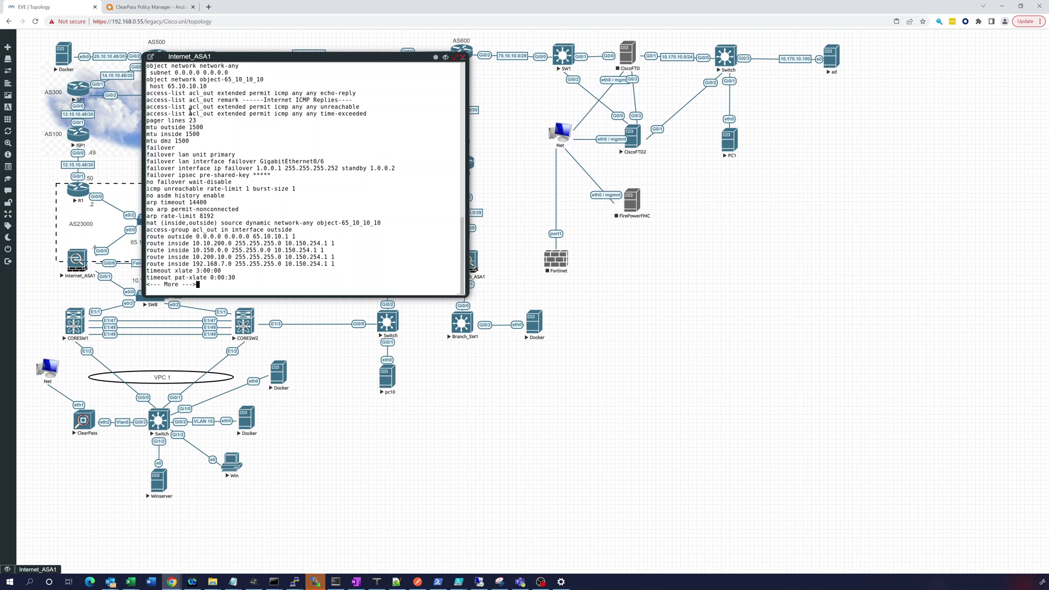
key(space)
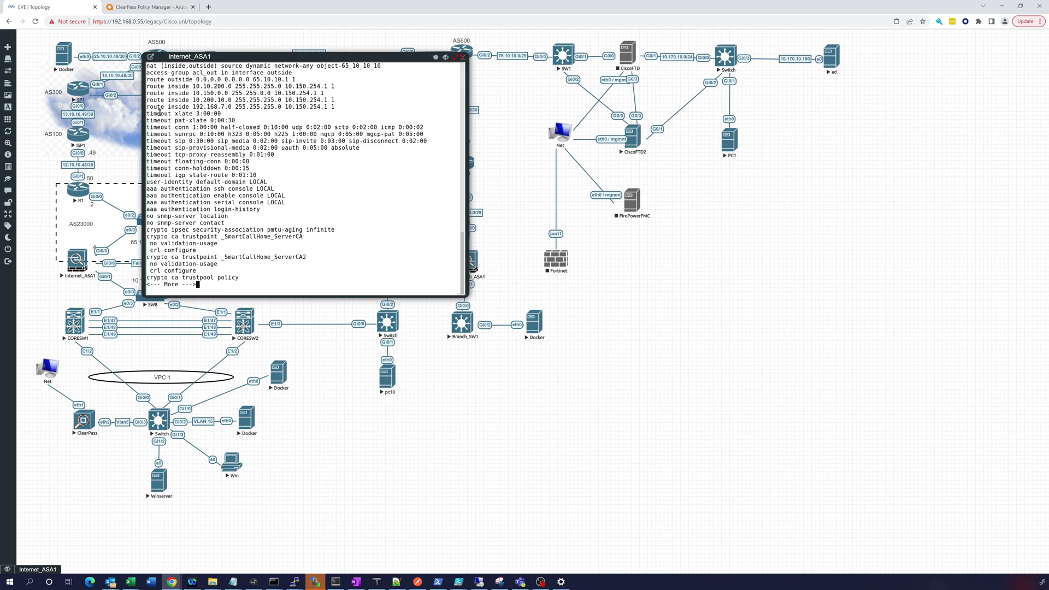
key(space)
key(space)
key(space)
key(space)
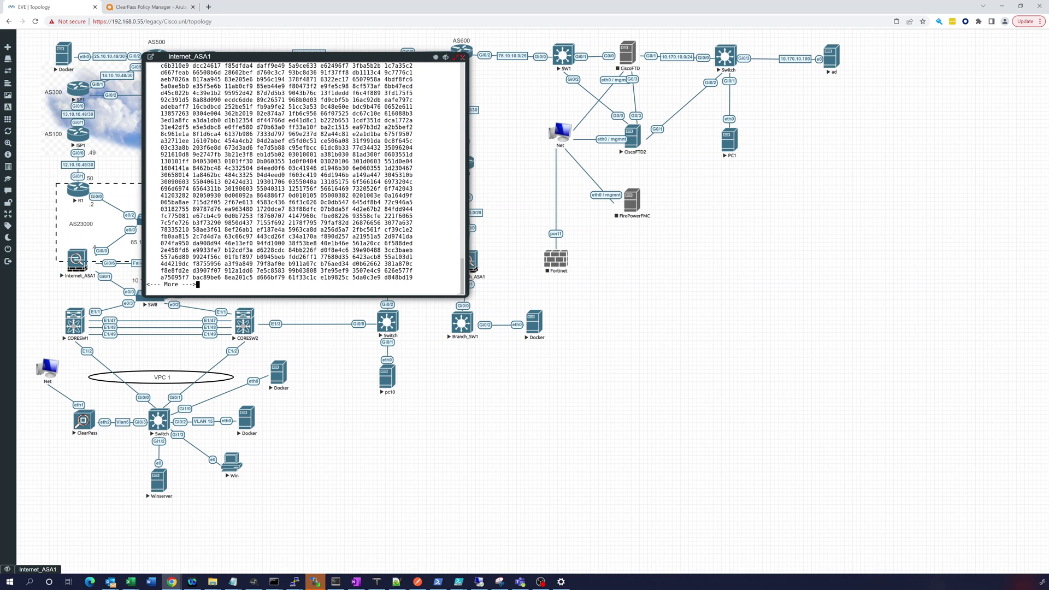
key(space)
key(space)
key(space)
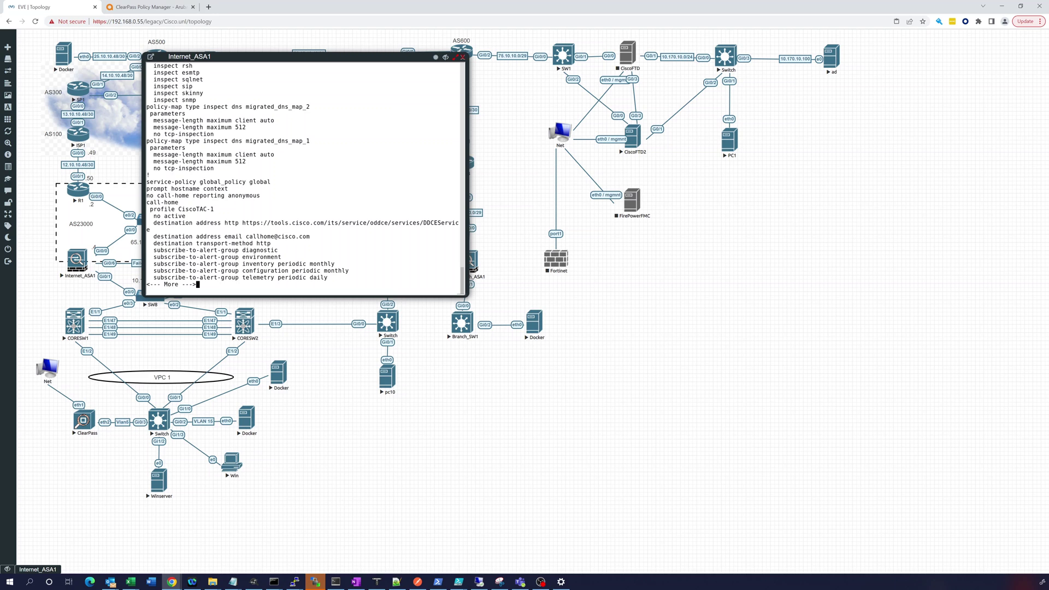
key(space)
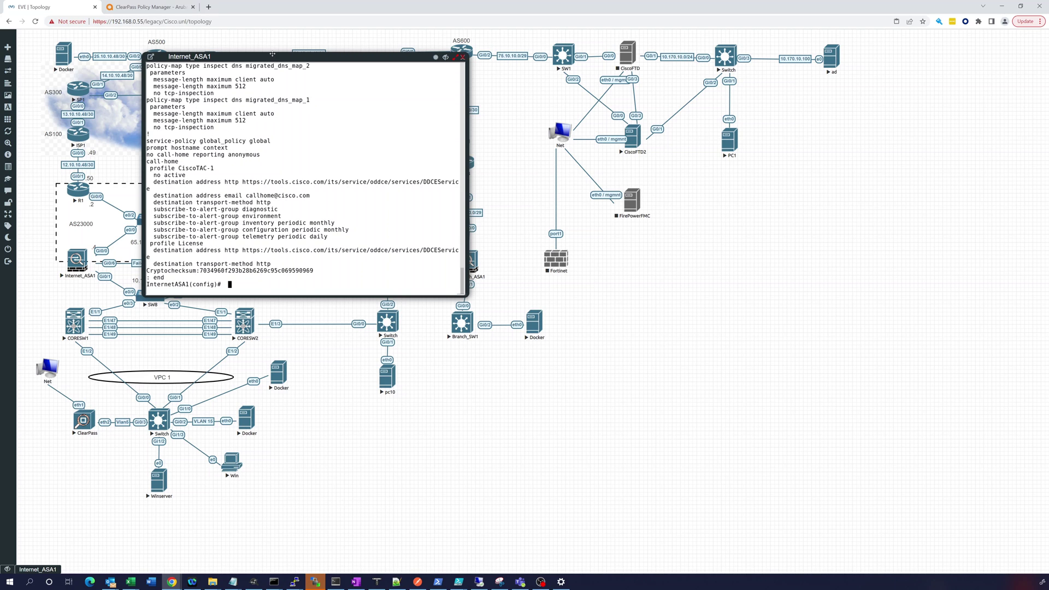
drag(272, 54, 504, 130)
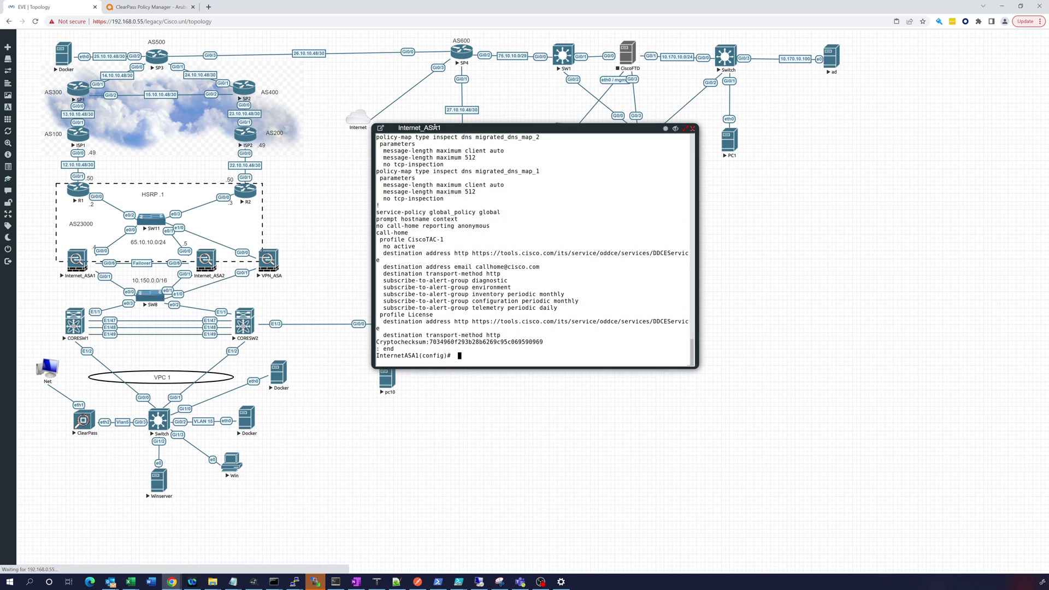
click(170, 8)
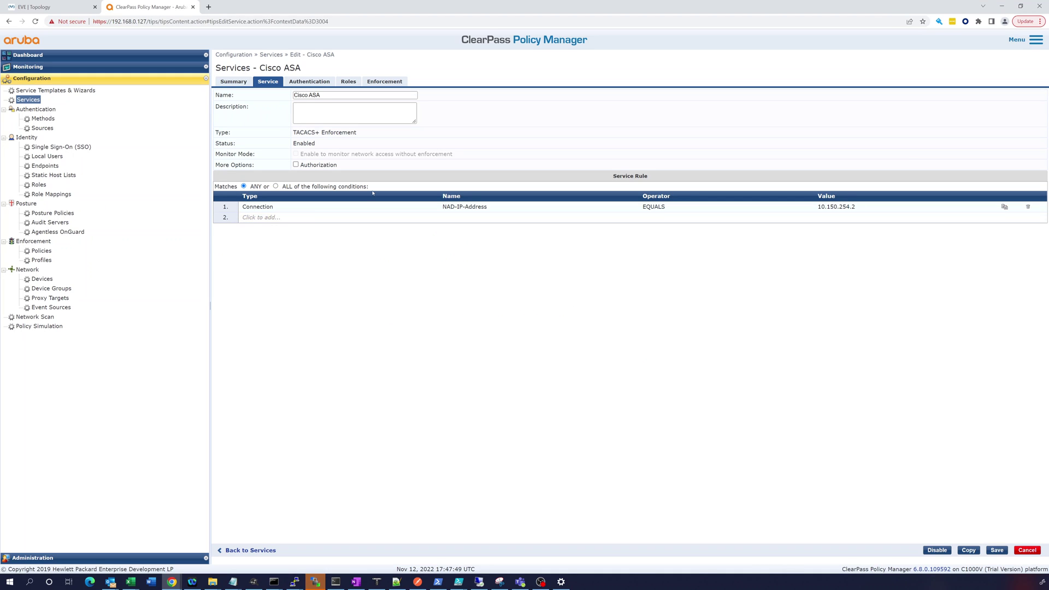
- Add a second rule: Connection NAD-IP-Address EQUALS 10.150.254.3 to the Cisco ASA service
click(297, 218)
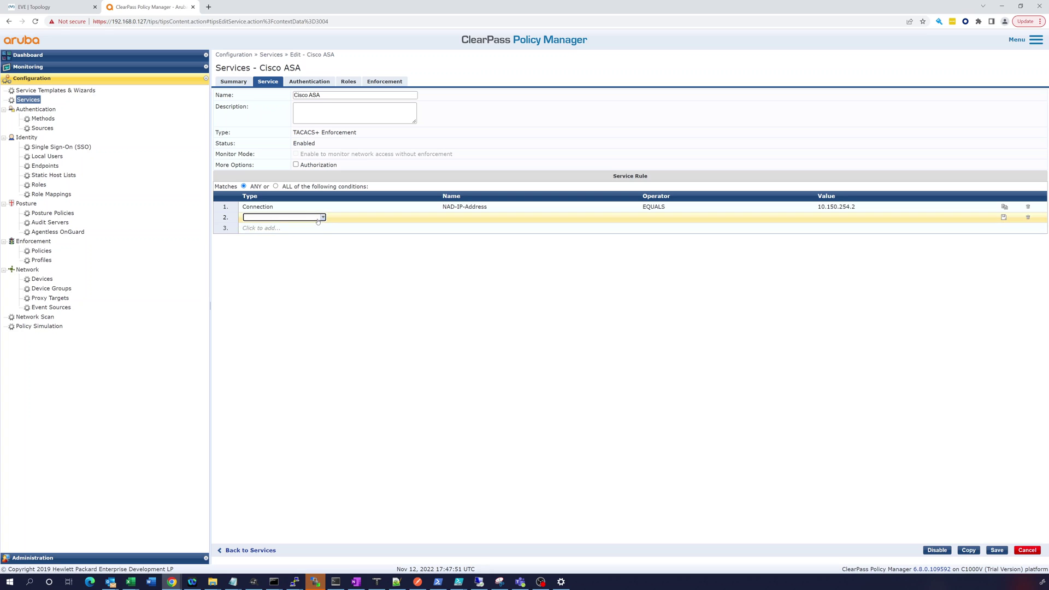
click(297, 218)
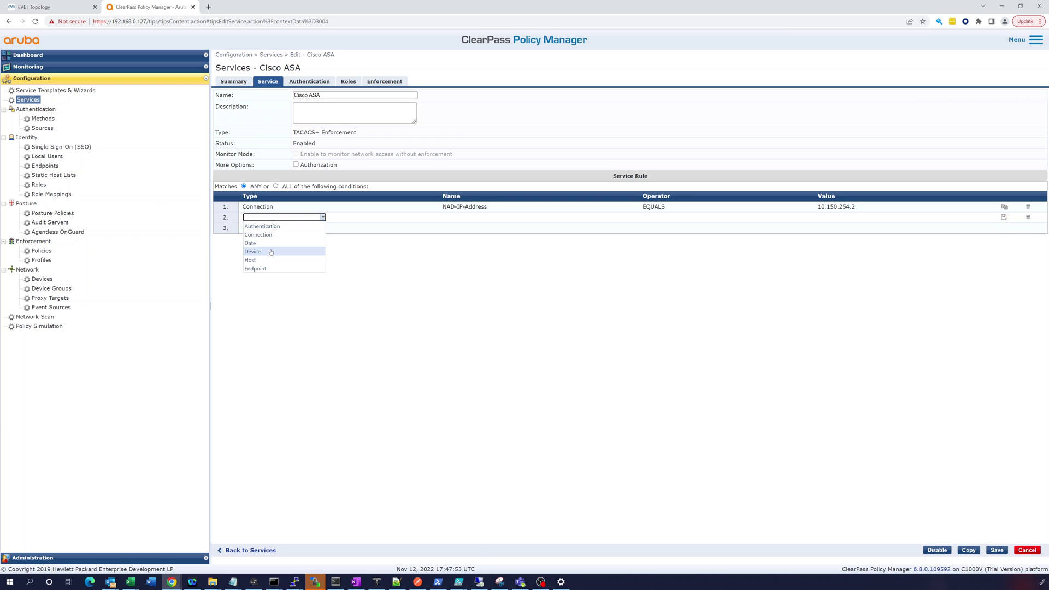
click(258, 234)
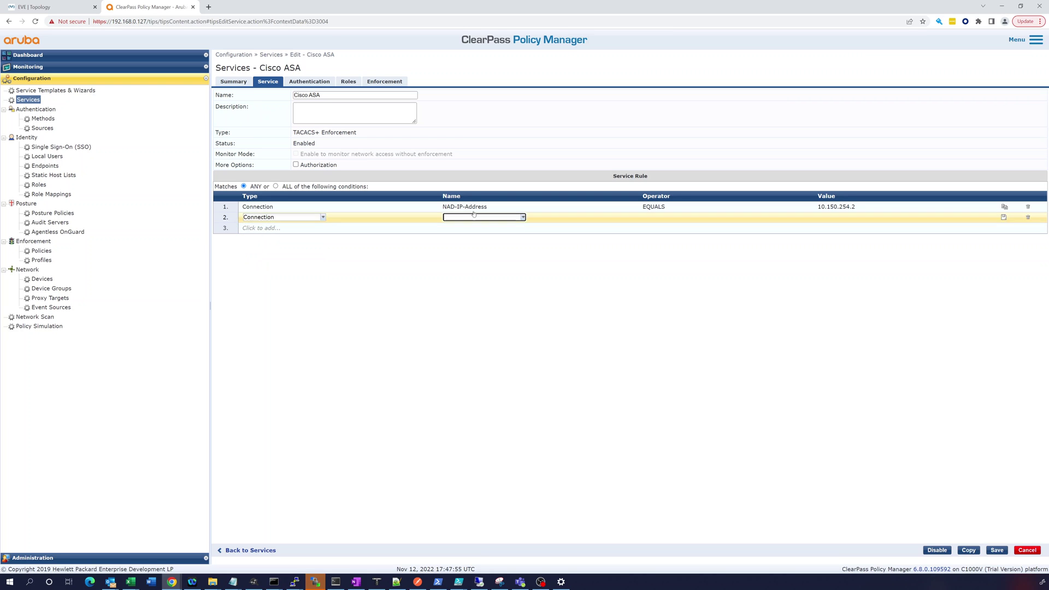
click(522, 217)
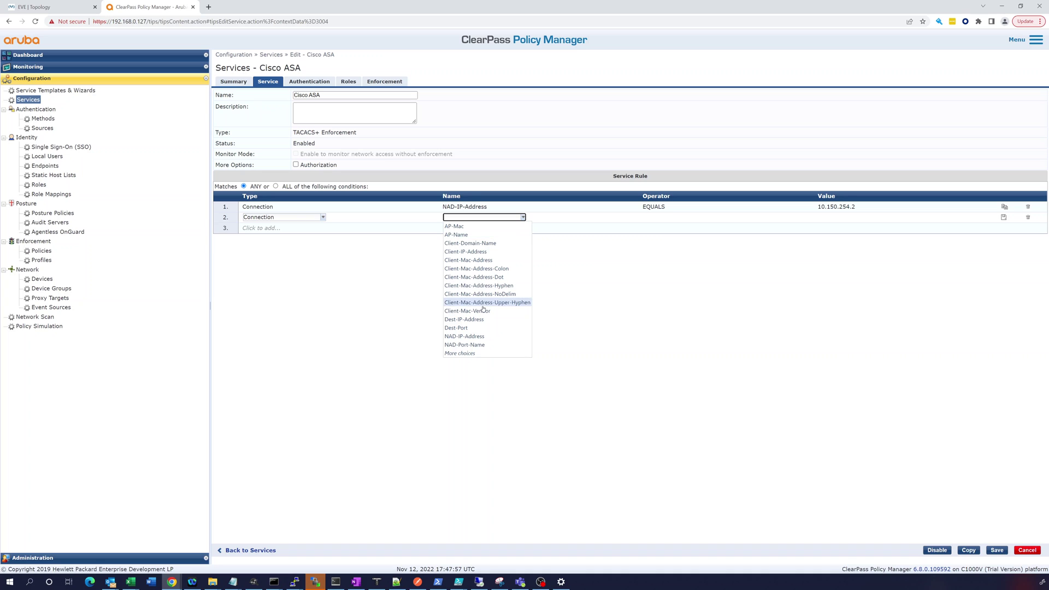
click(475, 336)
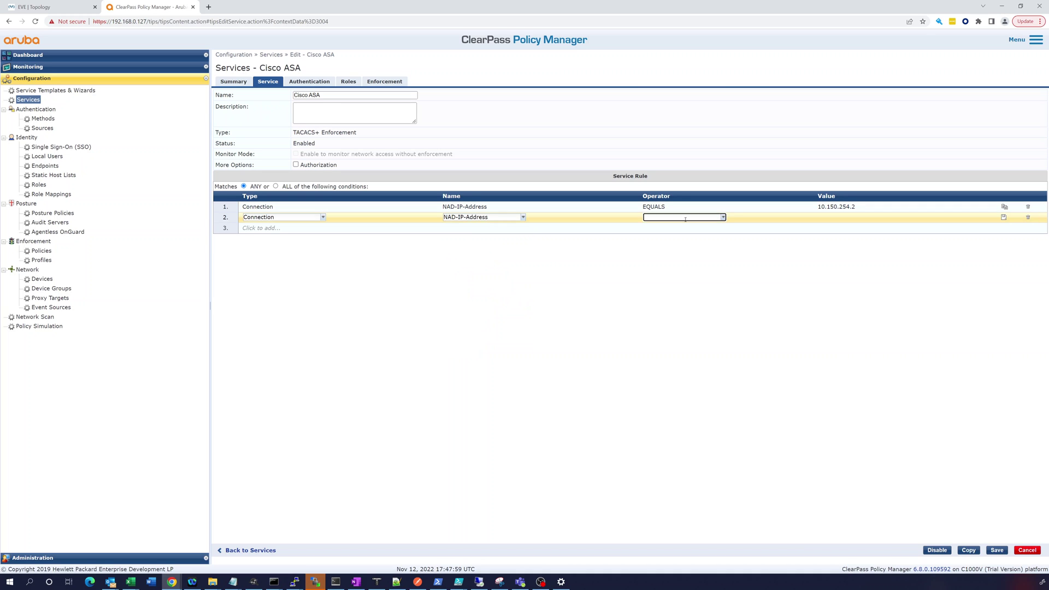
click(723, 218)
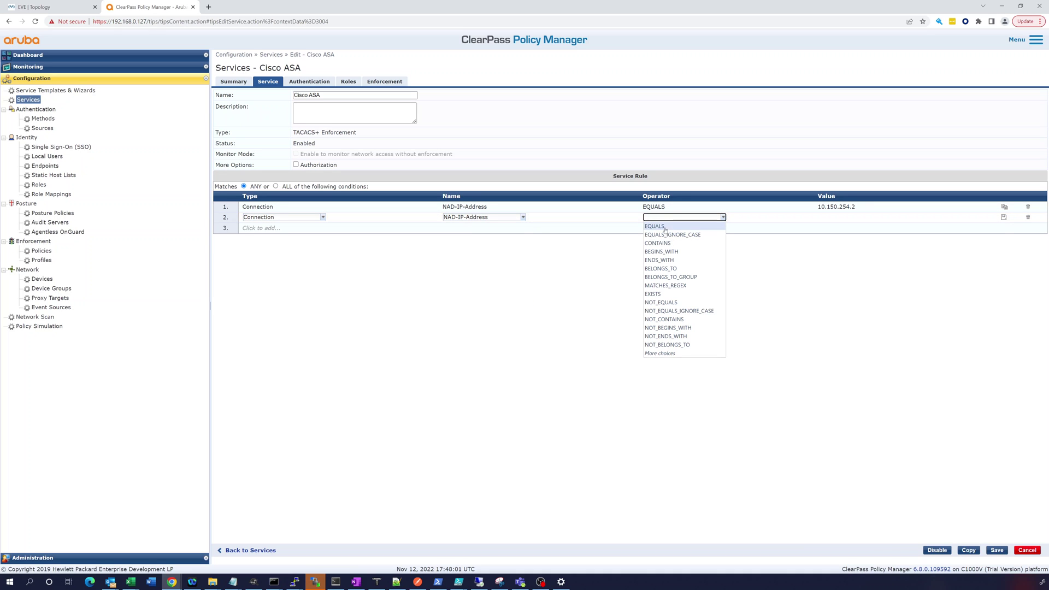
click(665, 227)
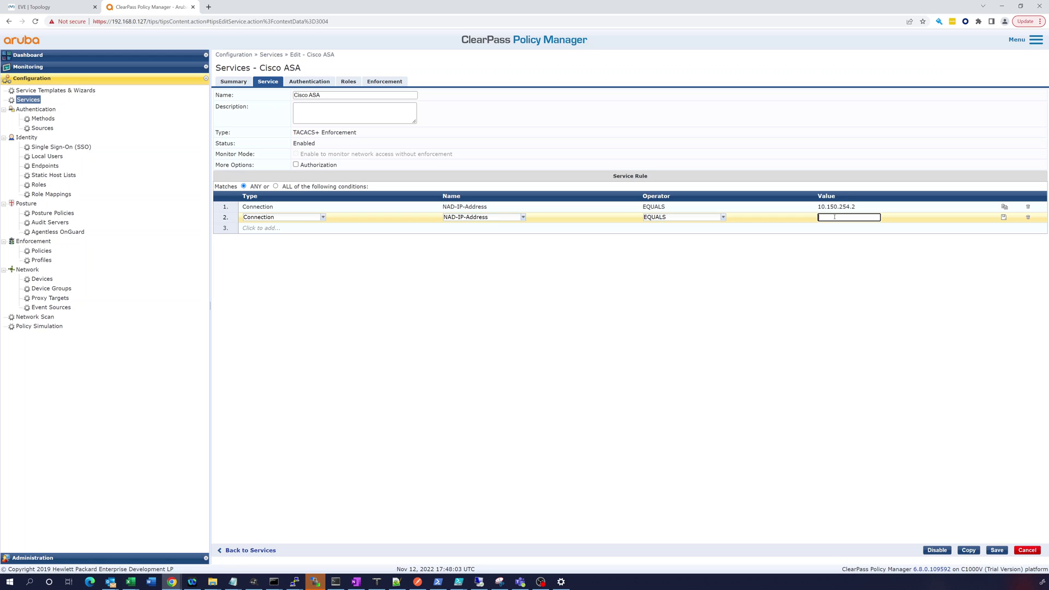
text(10.150.254.3)
key(Return)
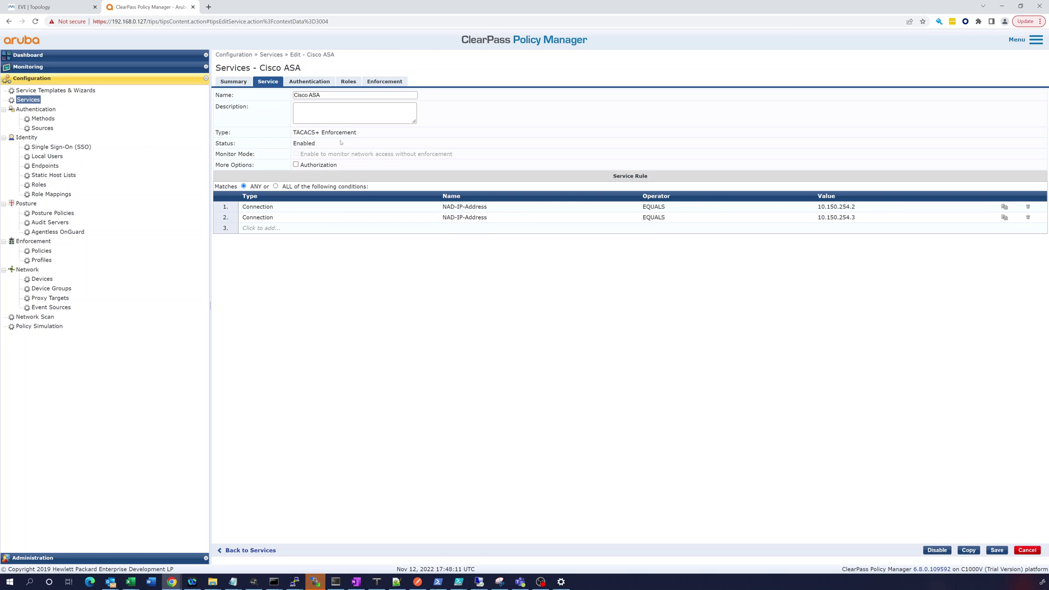
click(303, 83)
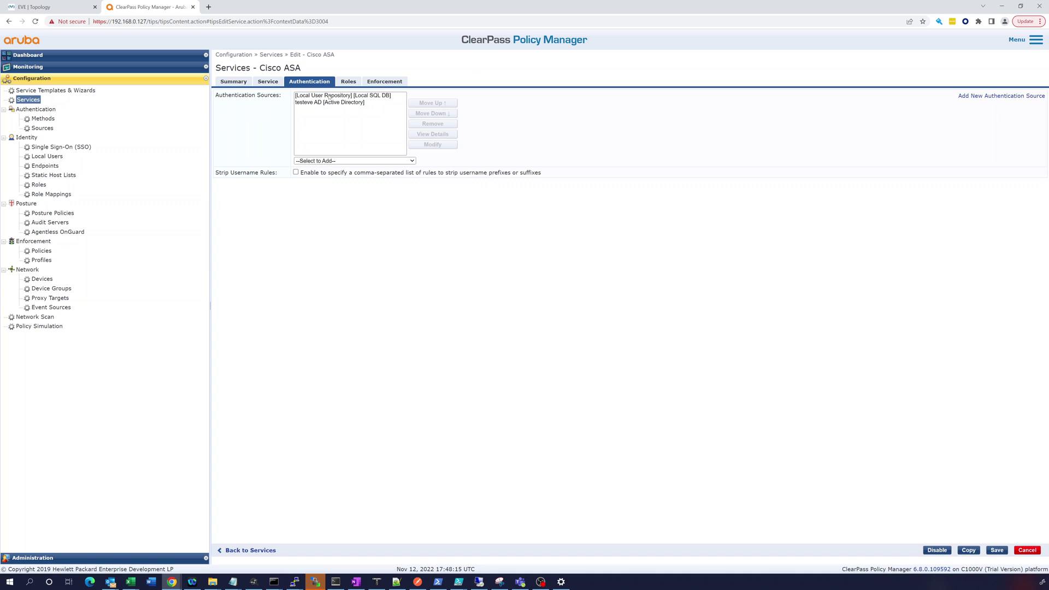
- Check the Cisco ASA service's Roles and Enforcement settings, then go back to its Service rules
click(349, 81)
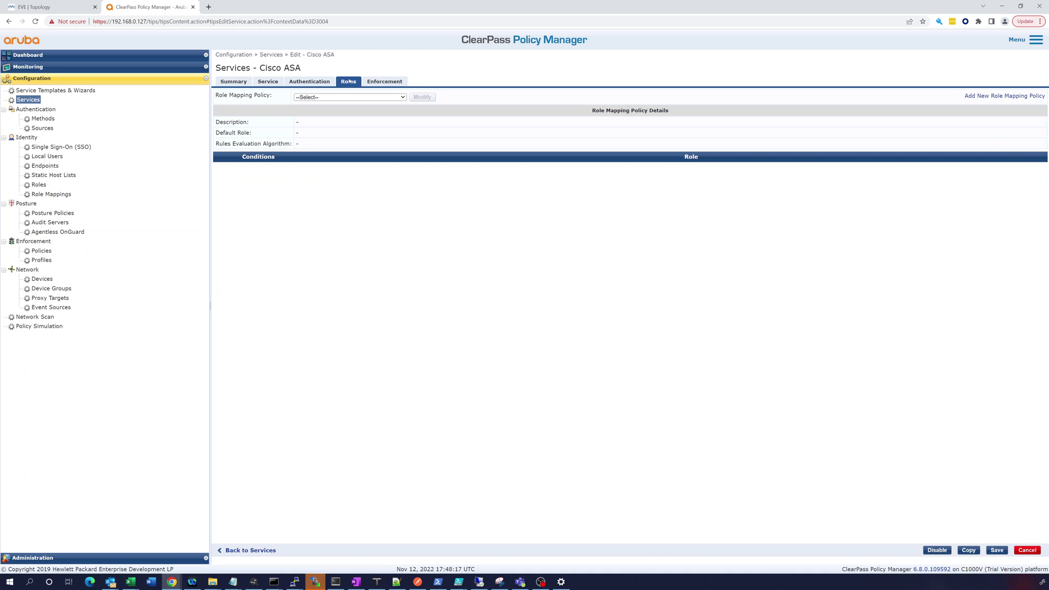
click(388, 82)
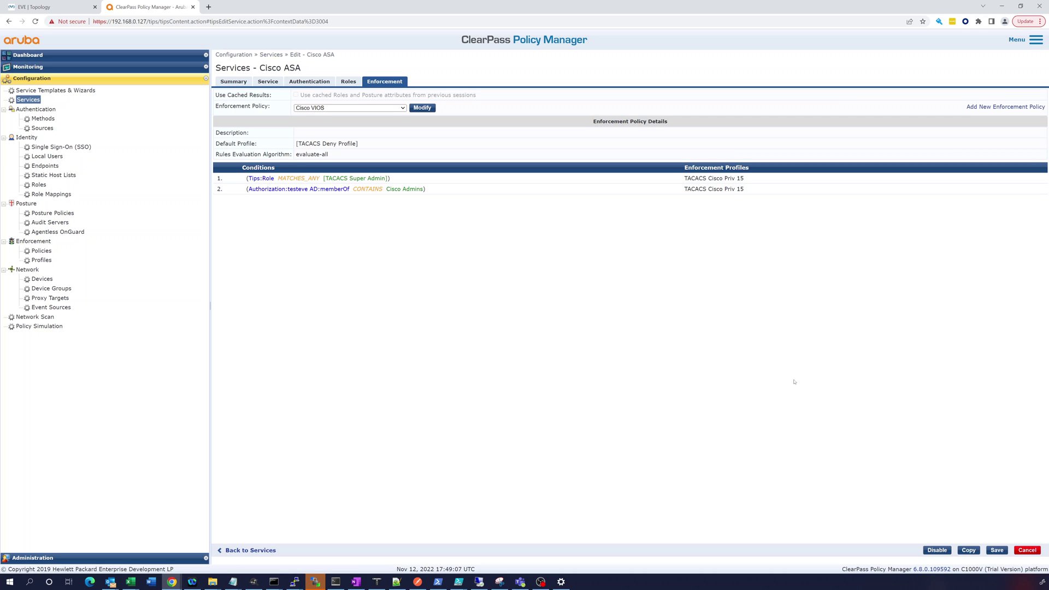
click(272, 82)
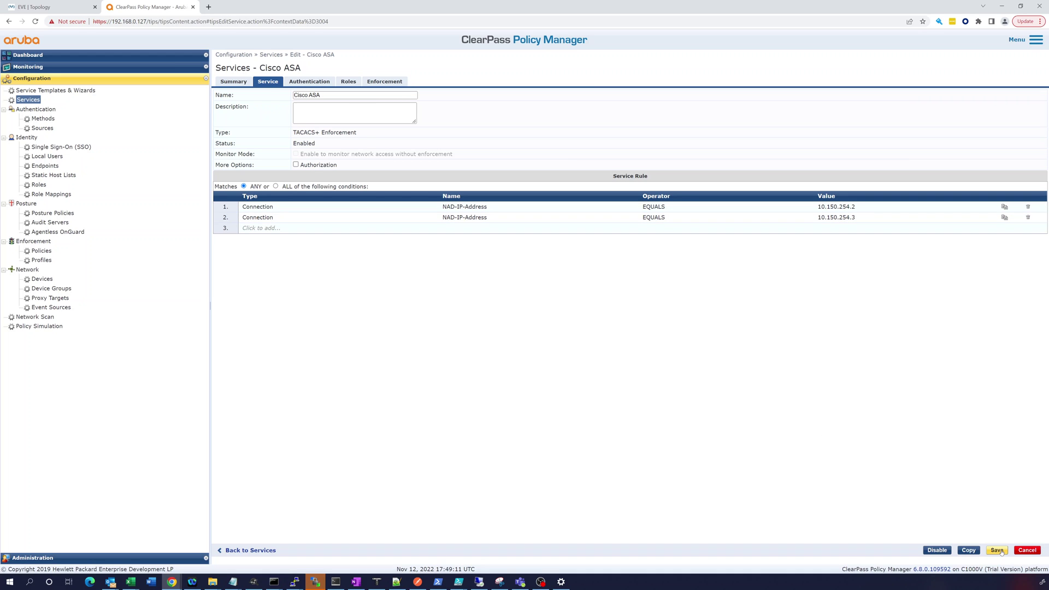
- Rename the service to 'Cisco ASA tacacs' without the invalid '+', save, and open Reorder Services
click(328, 96)
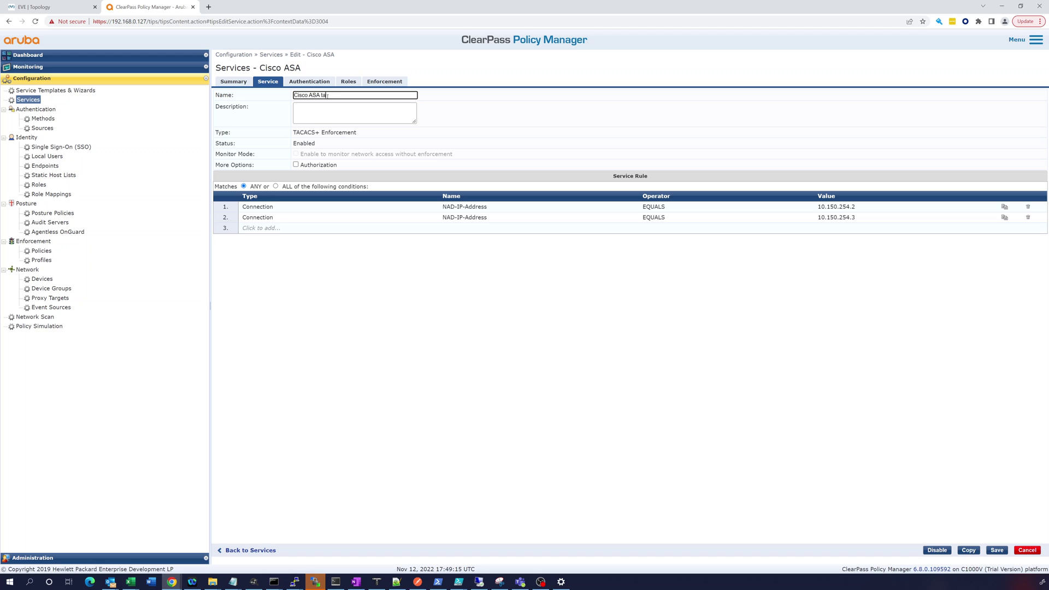
text(taqacs+)
click(995, 551)
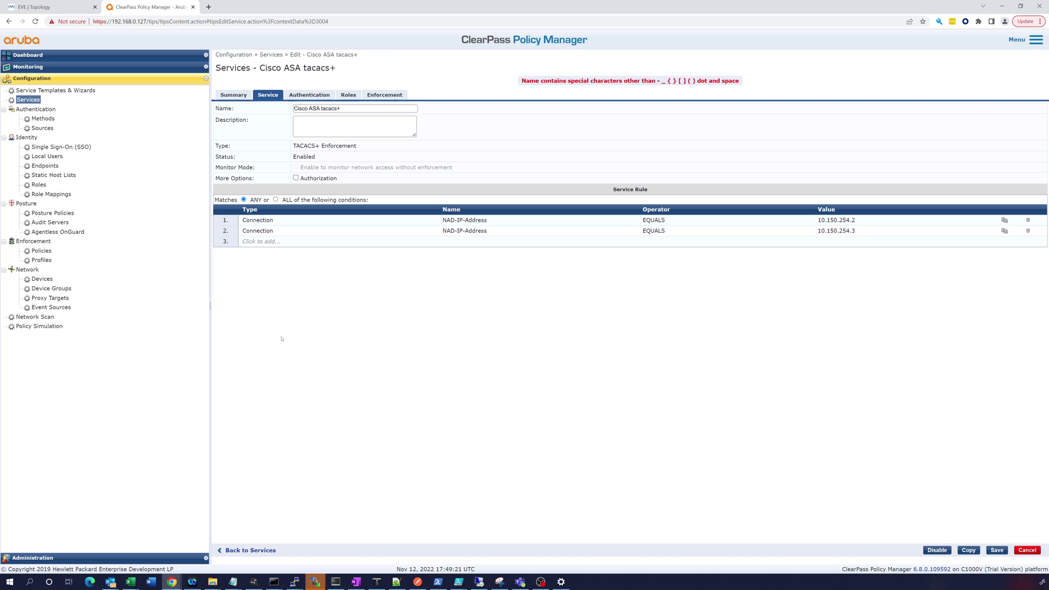
click(349, 109)
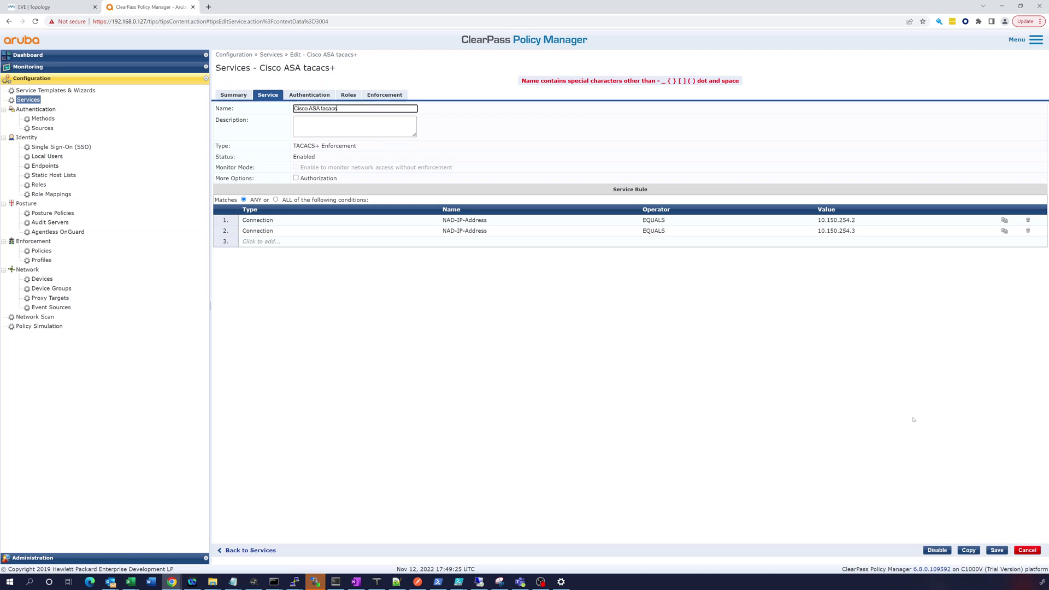
click(997, 550)
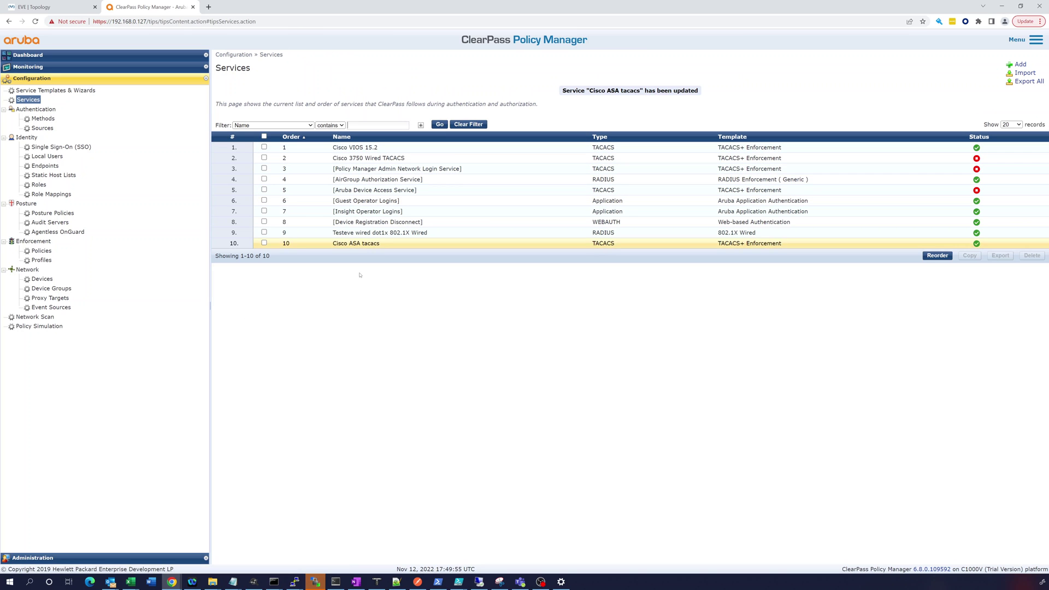
click(938, 256)
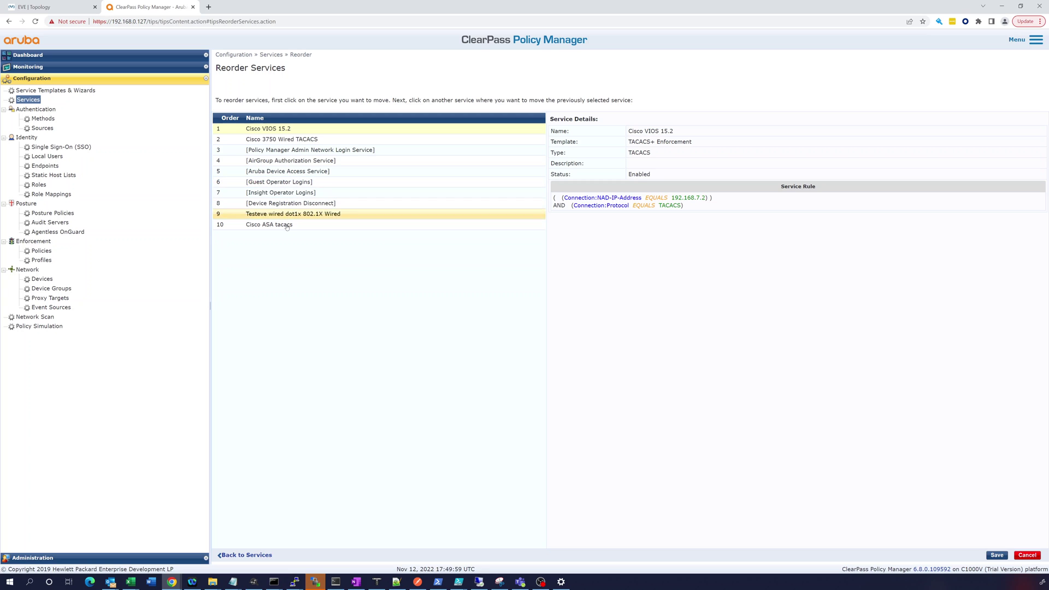
- Move Cisco ASA tacacs to position 2 below Cisco VIOS 15.2 and compare both services' rules
click(284, 225)
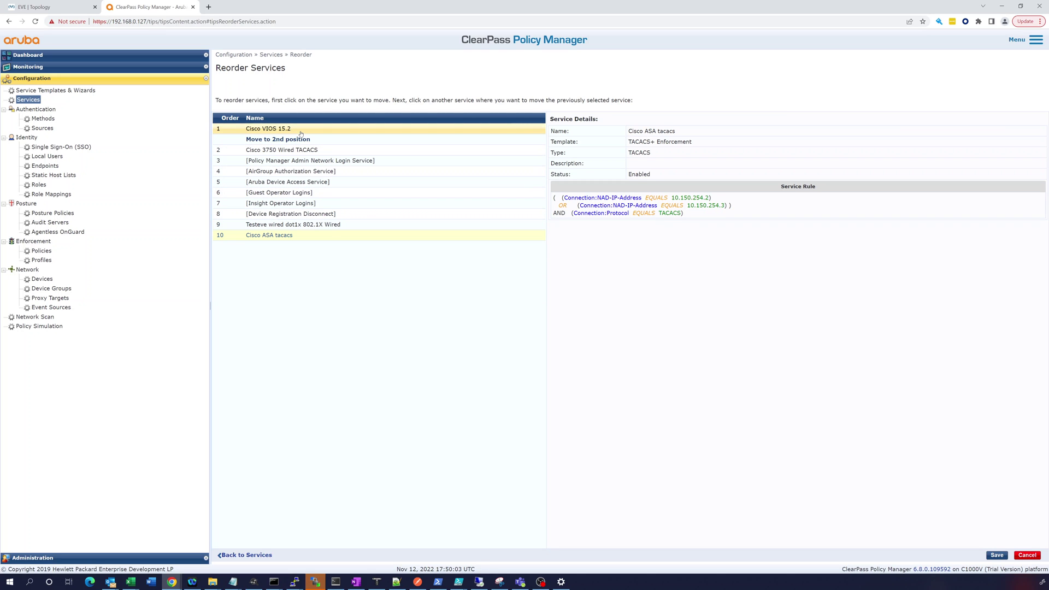
click(300, 134)
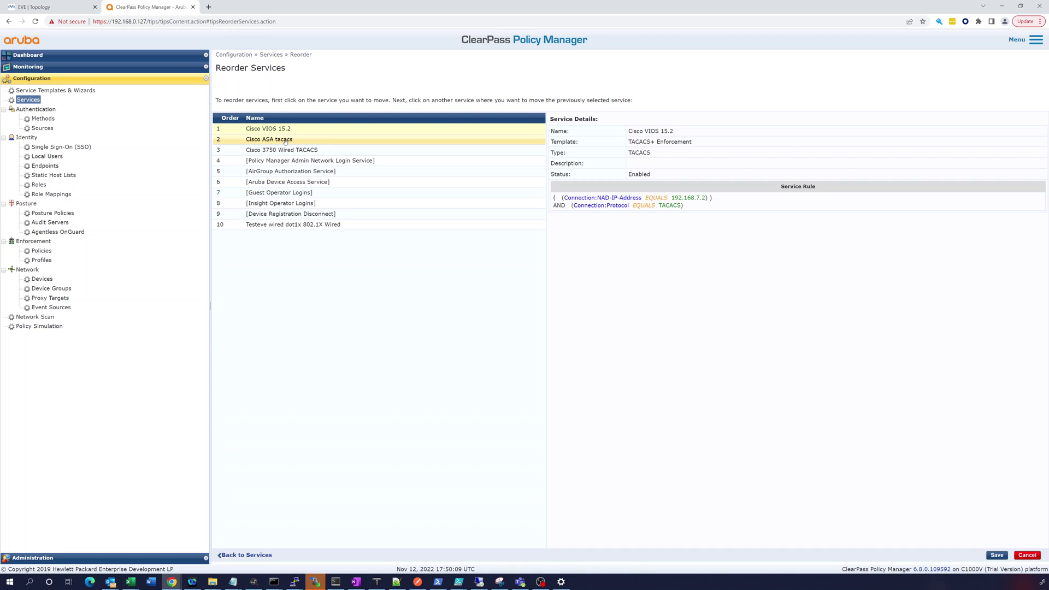
click(284, 141)
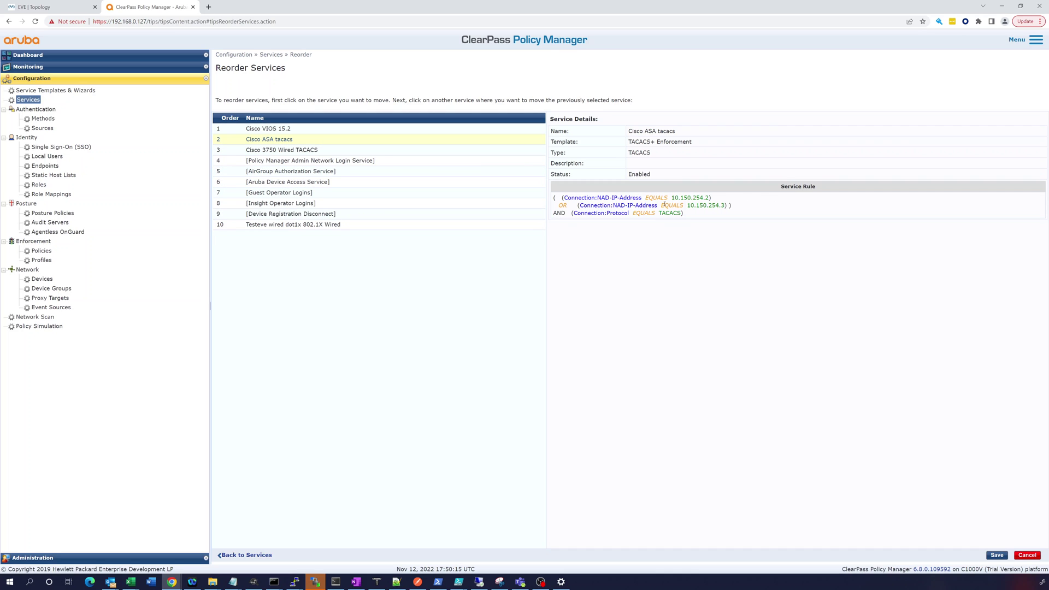
click(297, 131)
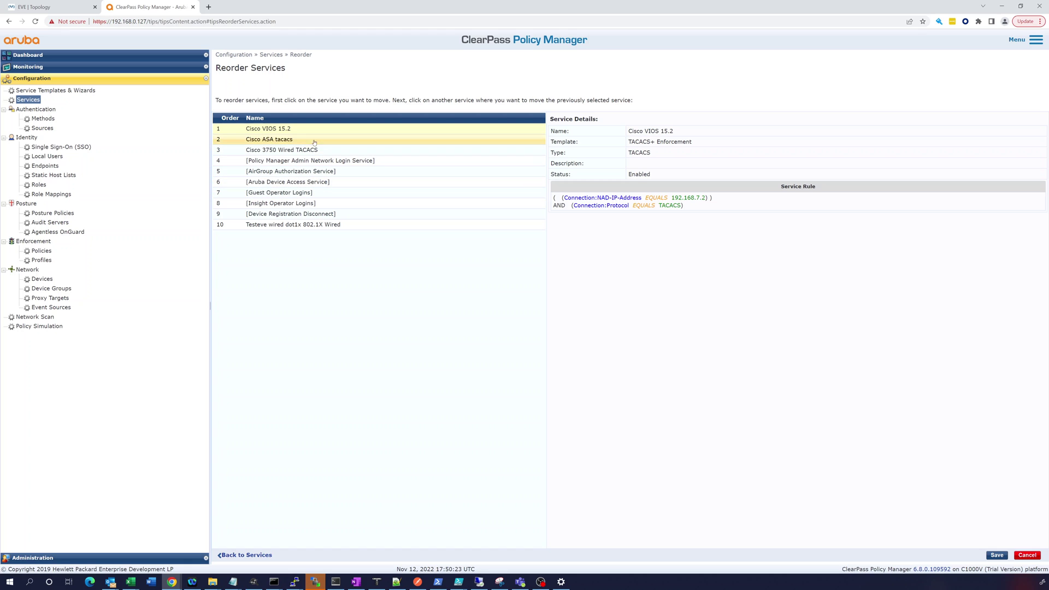
click(309, 141)
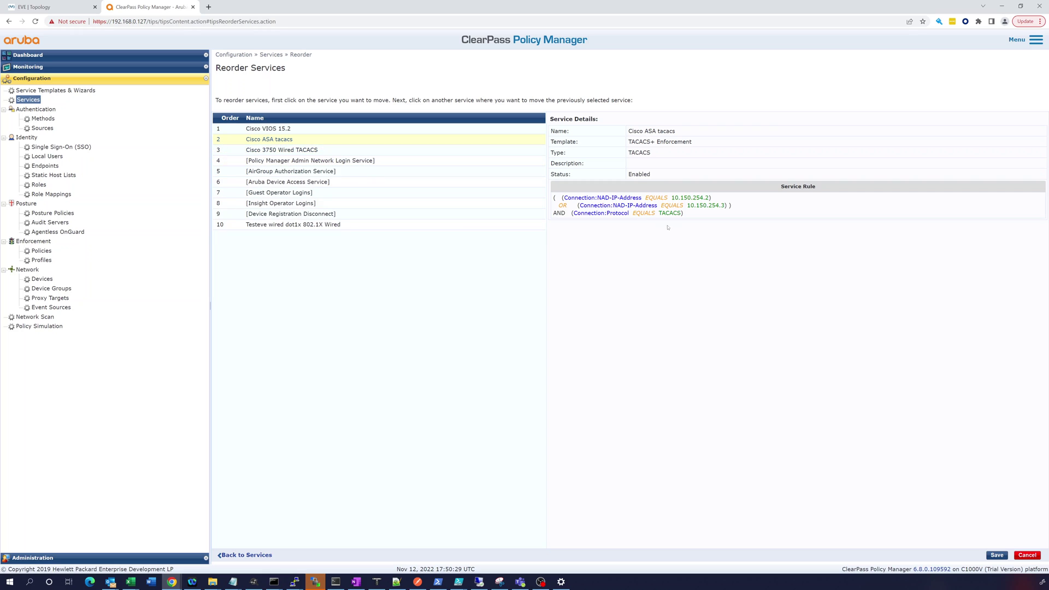
click(307, 131)
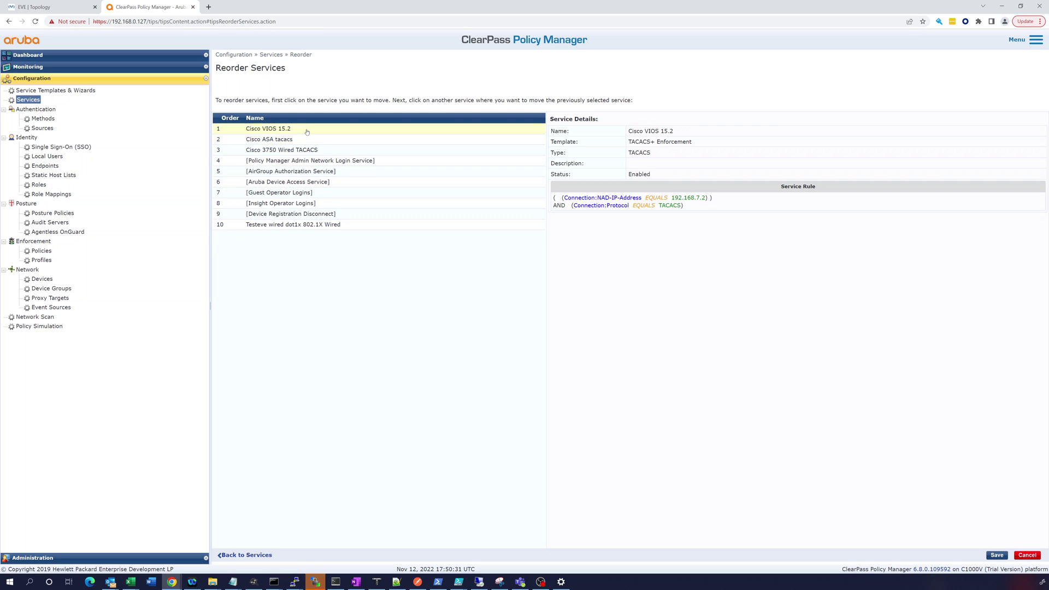
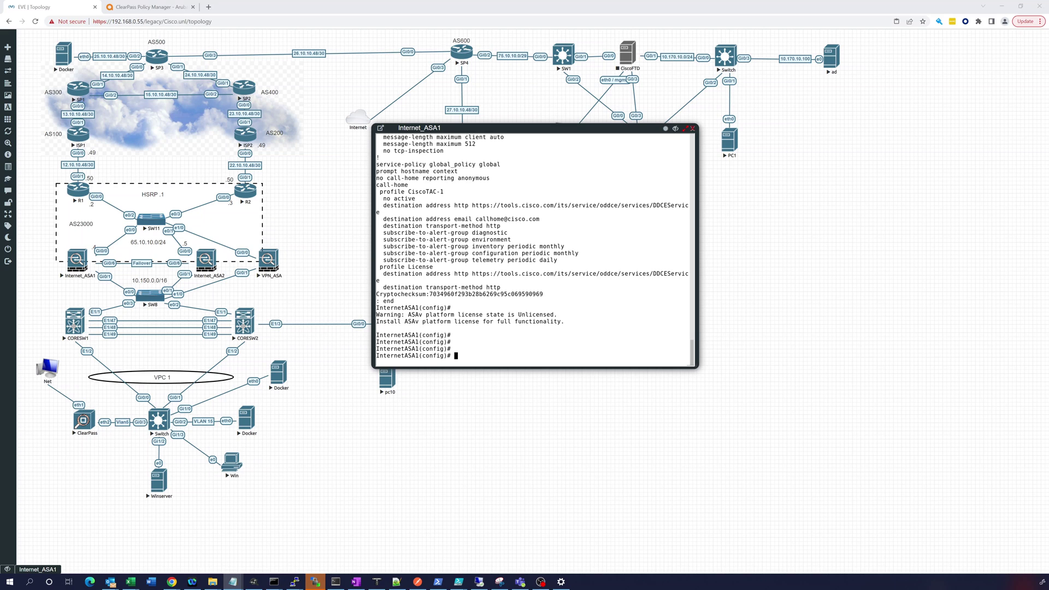
- Create the AAA server group CLEARPASS_TACACS using protocol tacacs+ on the ASA
click(532, 313)
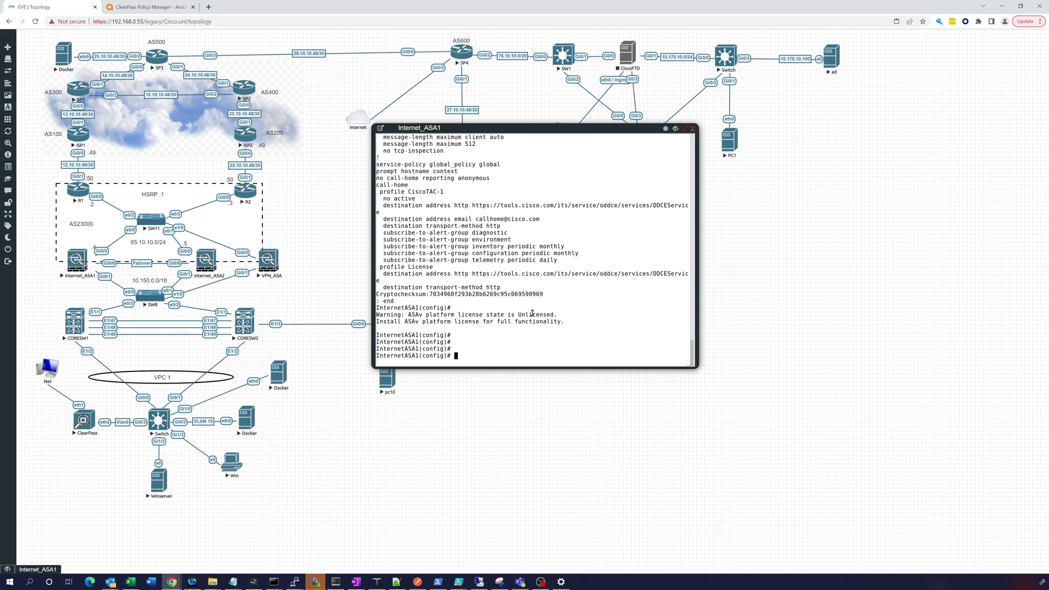
text(aaa-ser)
key(Tab)
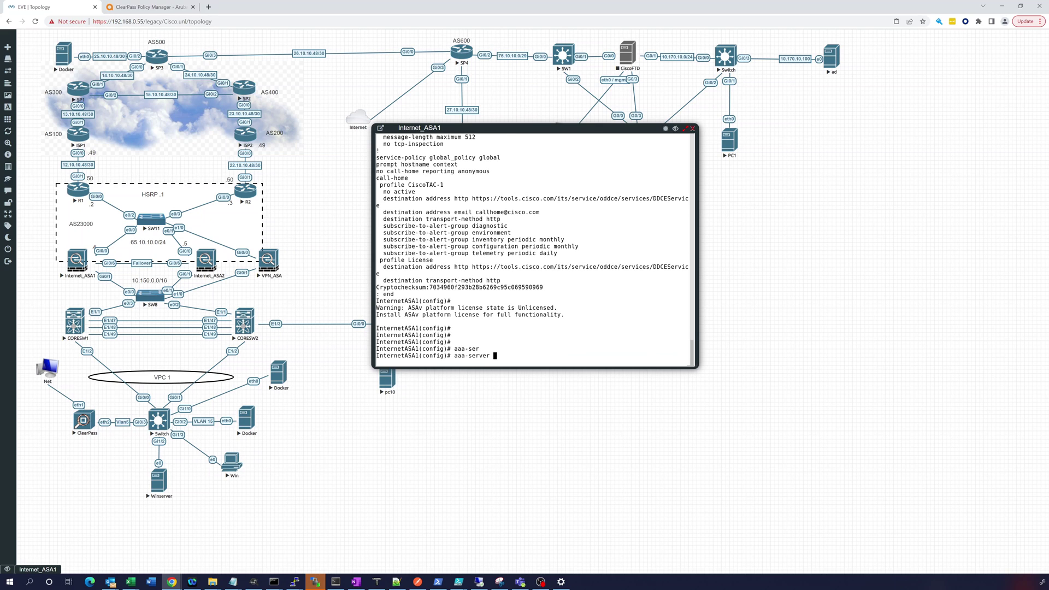
text(CLEARPASS_TACACS pro)
key(Tab)
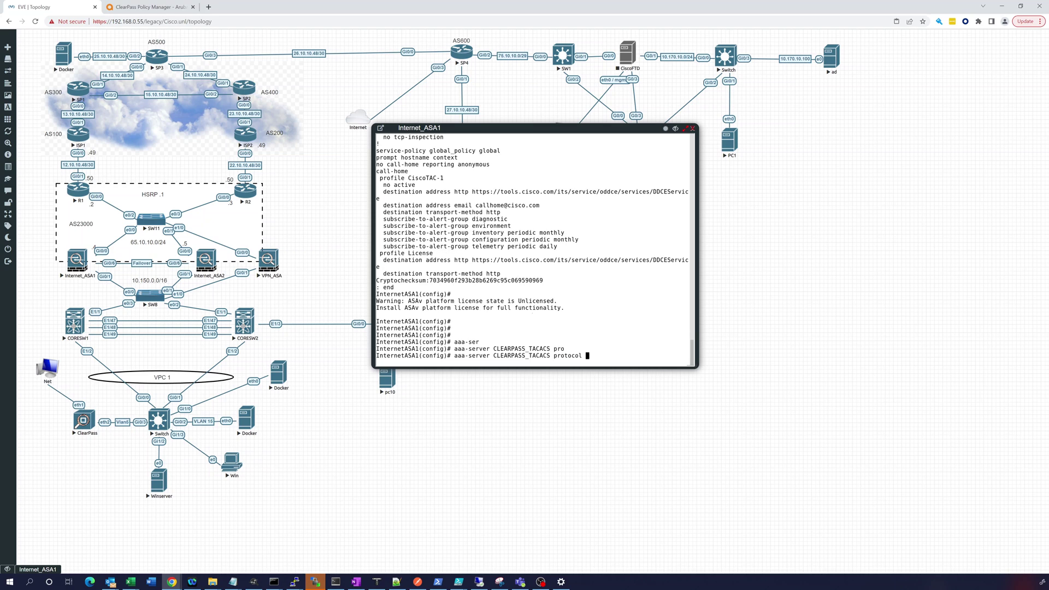
text(t)
key(Tab)
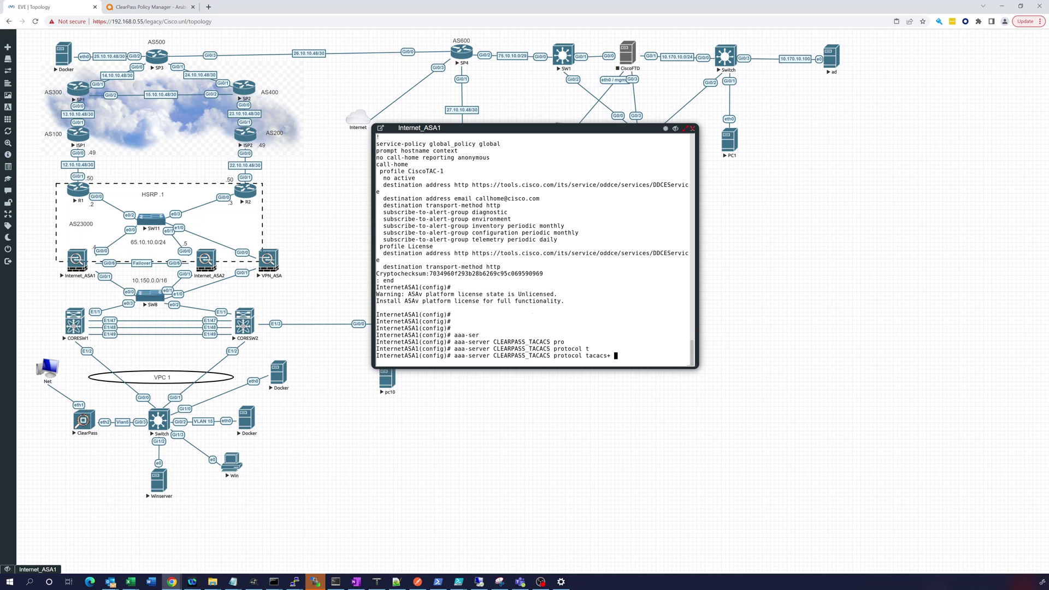
key(Return)
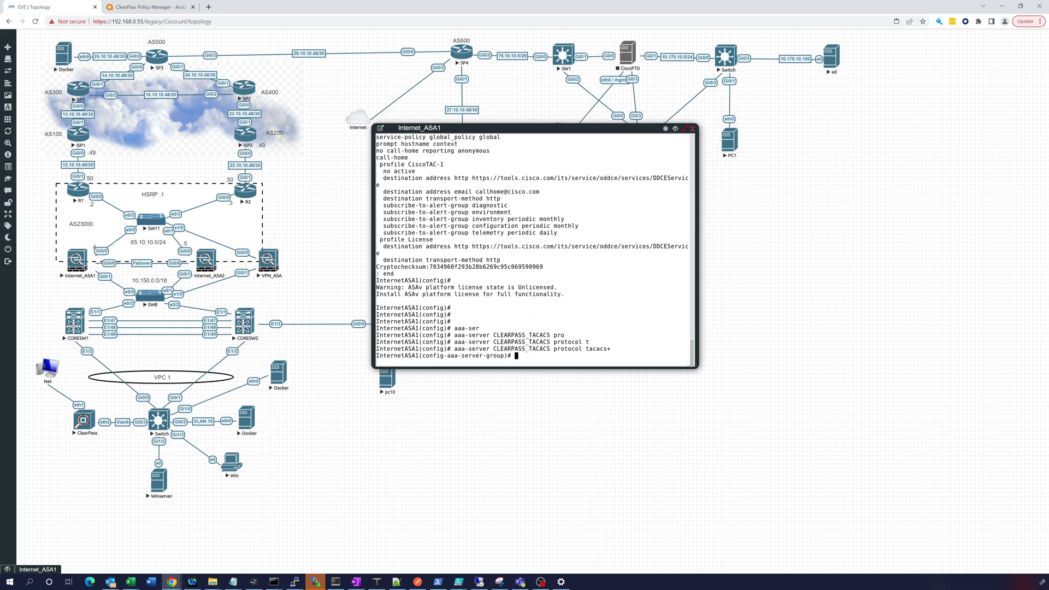
- Exit group mode and enter 'aaa-server CLEARPASS_TACACS (inside) host 10.150.5.20', using ? for help
text(exit)
key(Return)
text(aa)
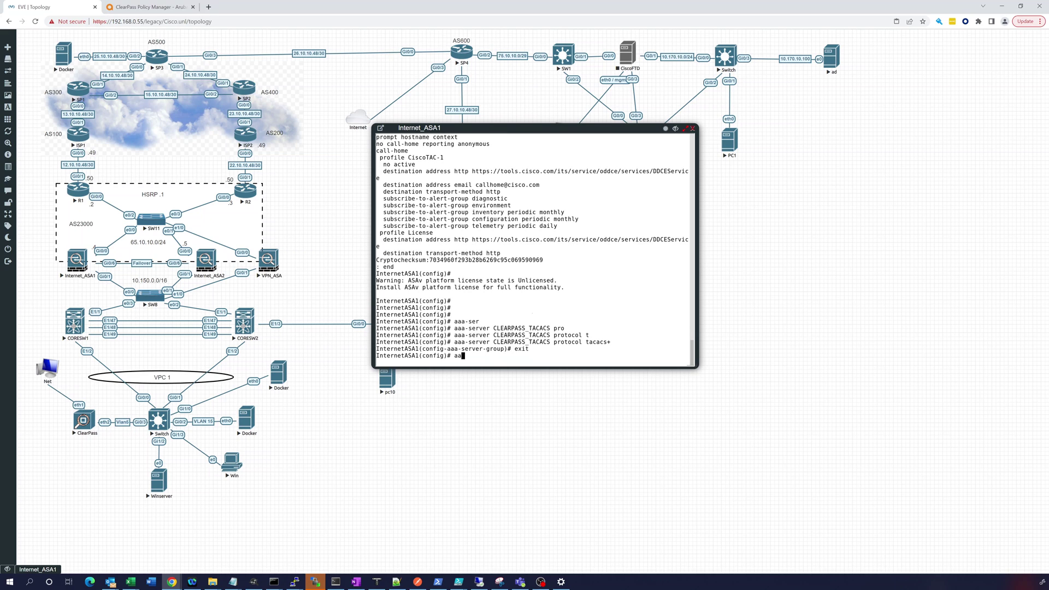
text(a-ser)
key(Tab)
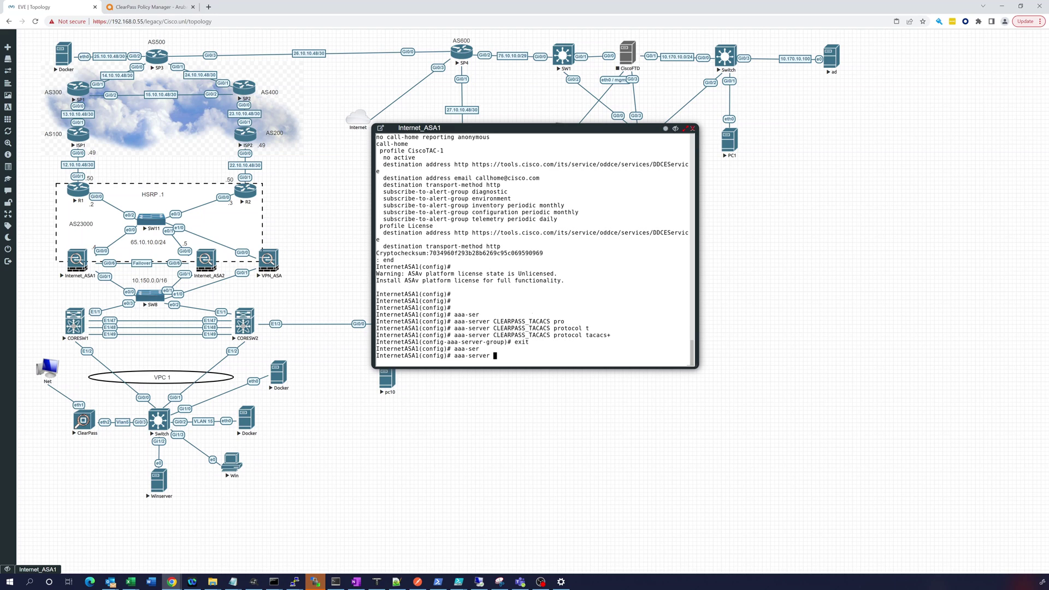
text(CLEARPASS_TACACS ?)
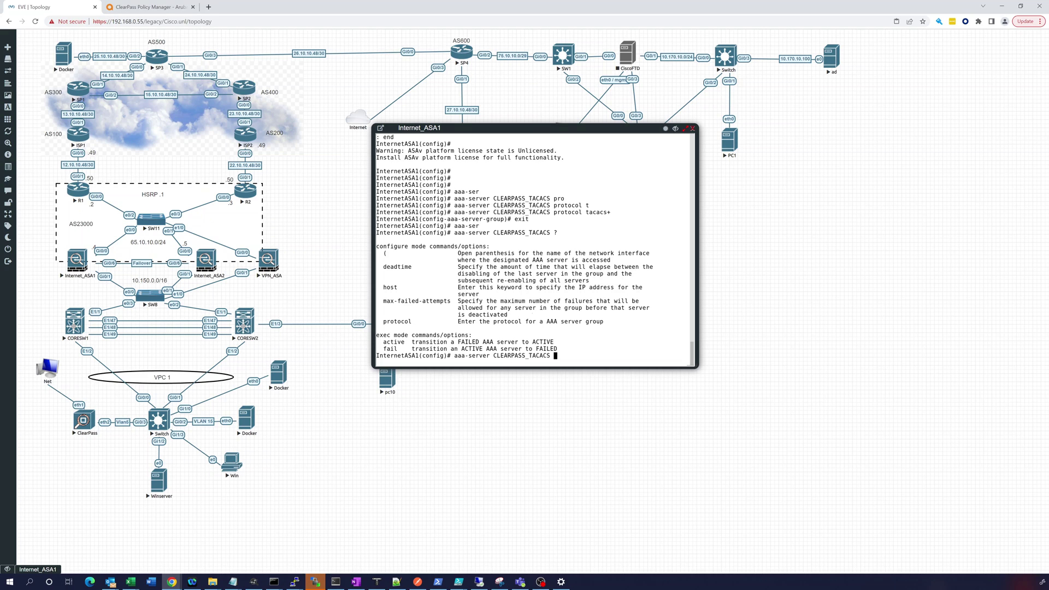
text((inside) ?)
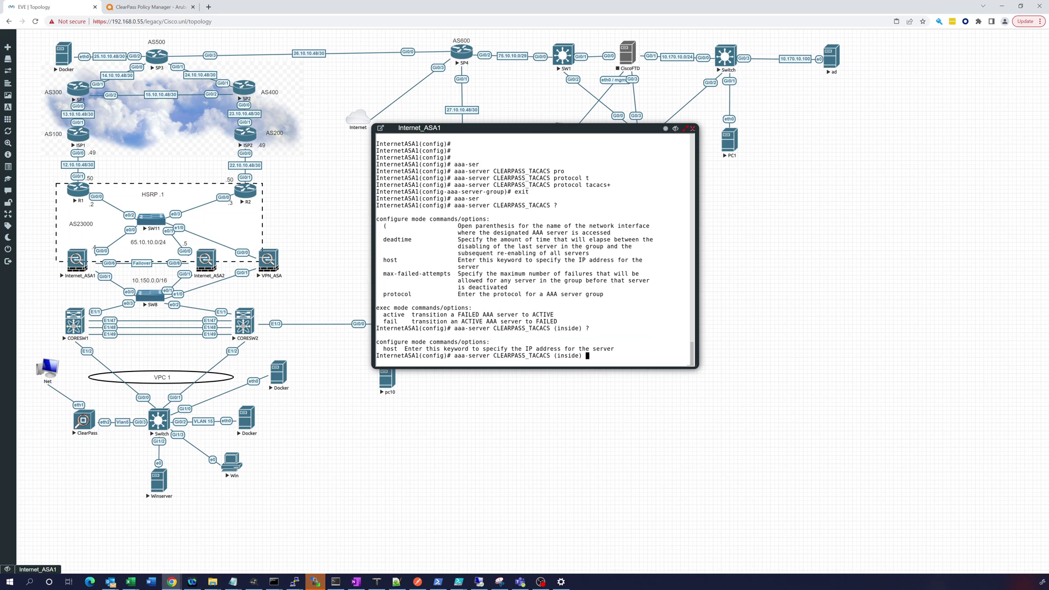
text(host 10.150.5.20)
- Add host 10.150.5.20 to CLEARPASS_TACACS with its shared key, then return to global config
key(Return)
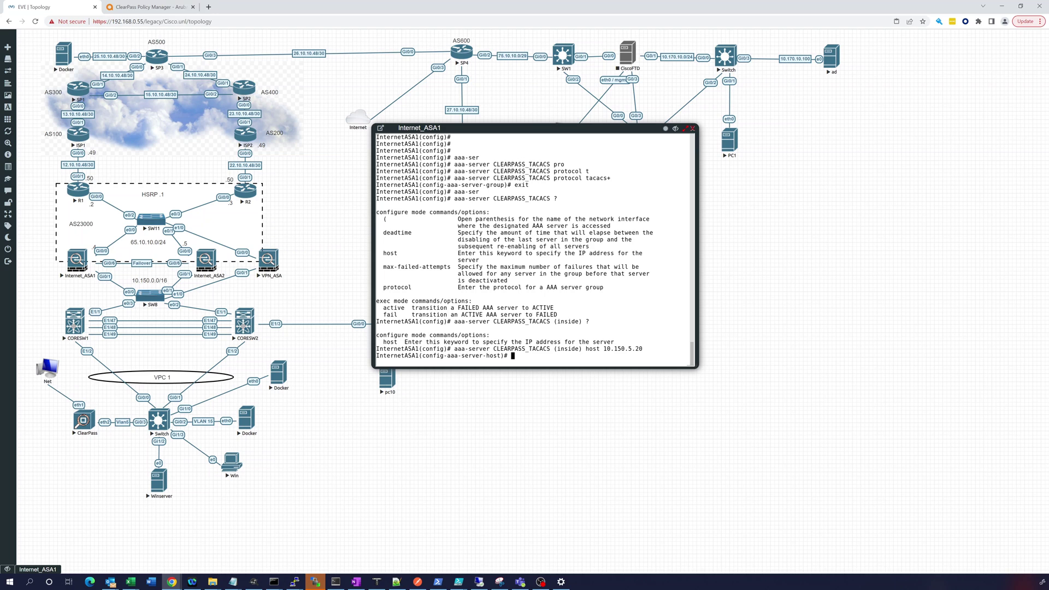
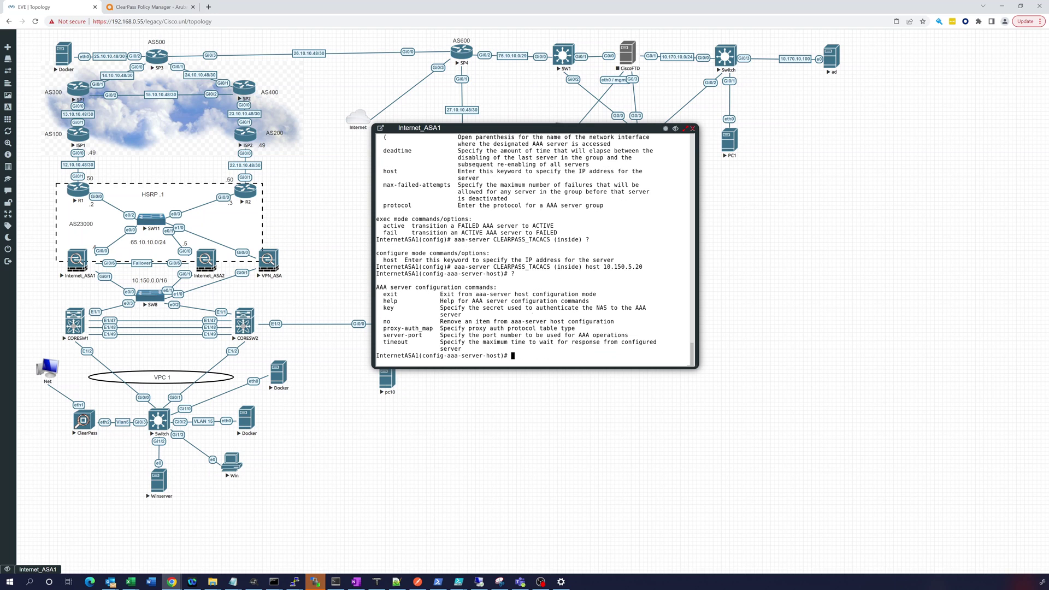
key(Return)
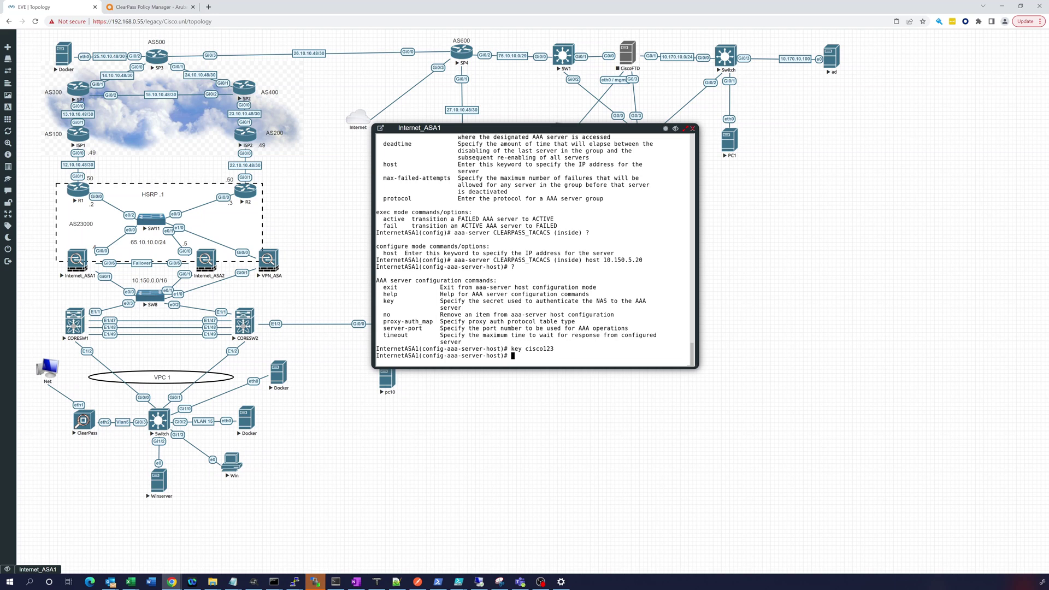
key(Return)
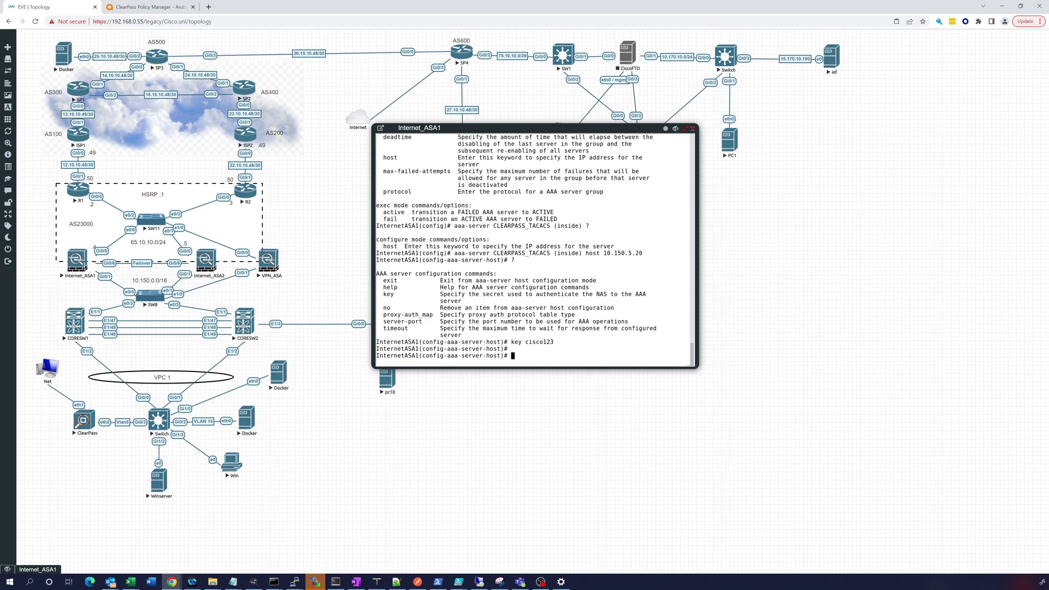
key(Return)
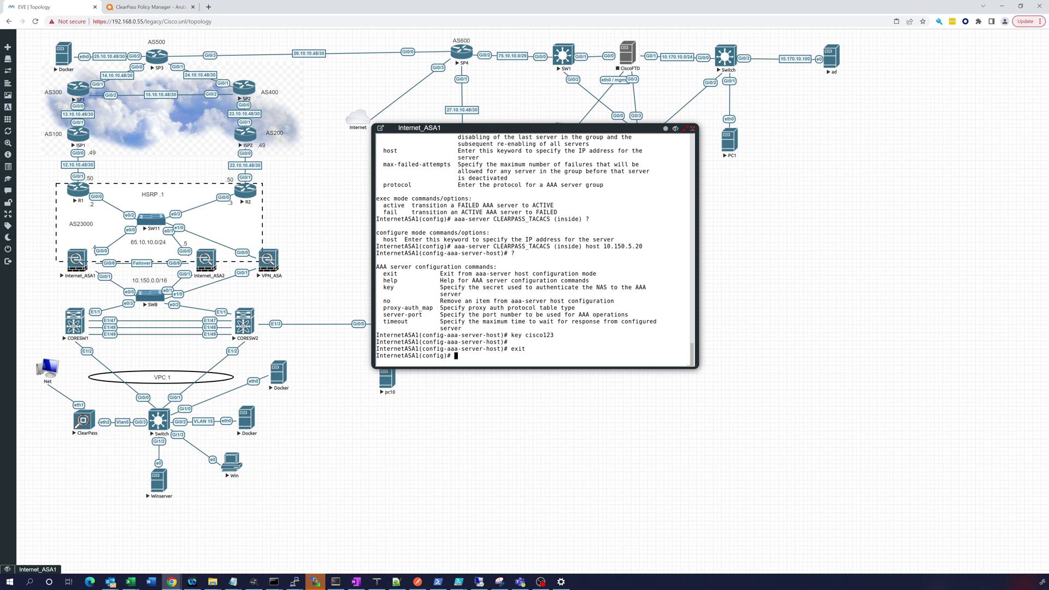
- Apply 'aaa authentication ssh console CLEARPASS_TACACS LOCAL', then check 'show run | i aaa'
text(aaa auth)
key(Tab)
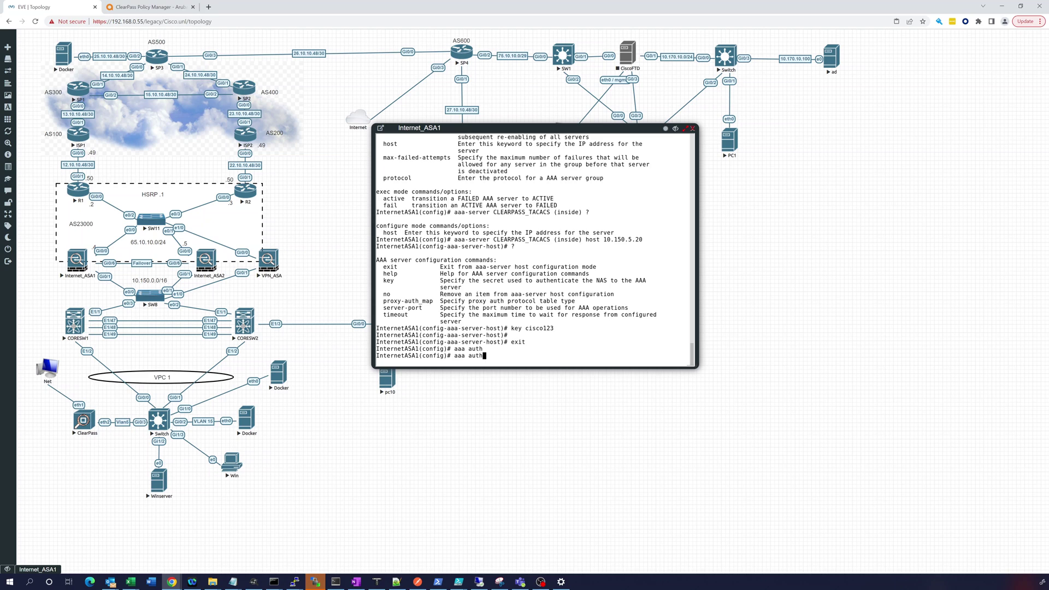
text(en)
key(Tab)
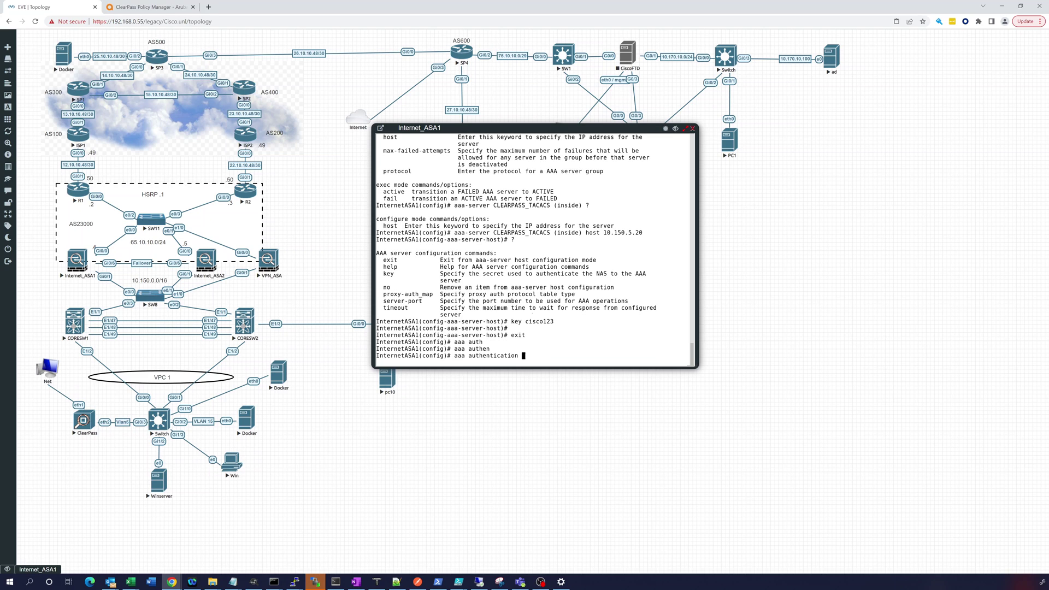
text(ssh console CLEARPASS_TACACS LOCAL)
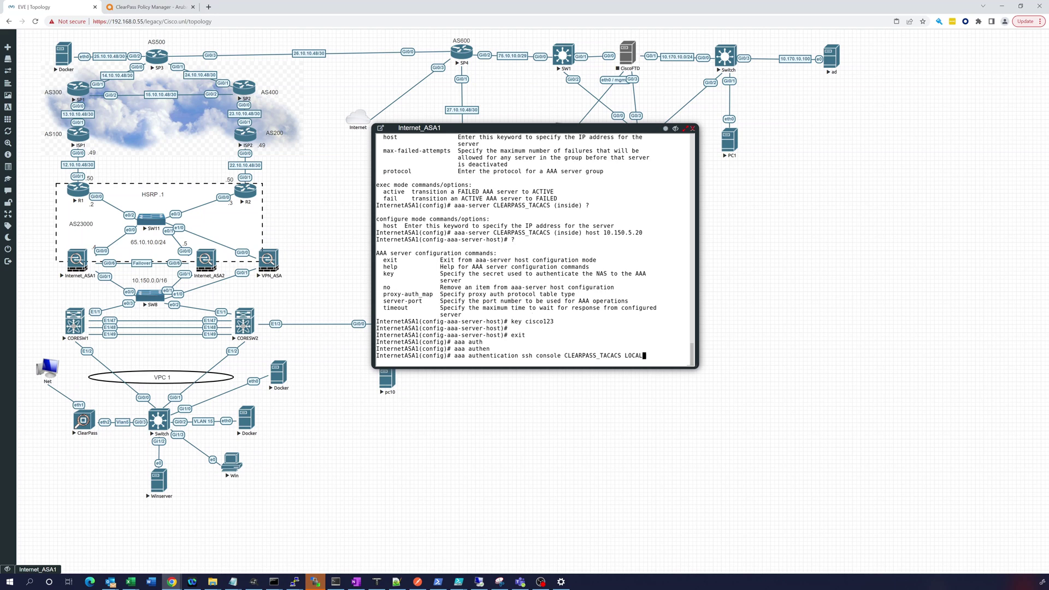
key(Return)
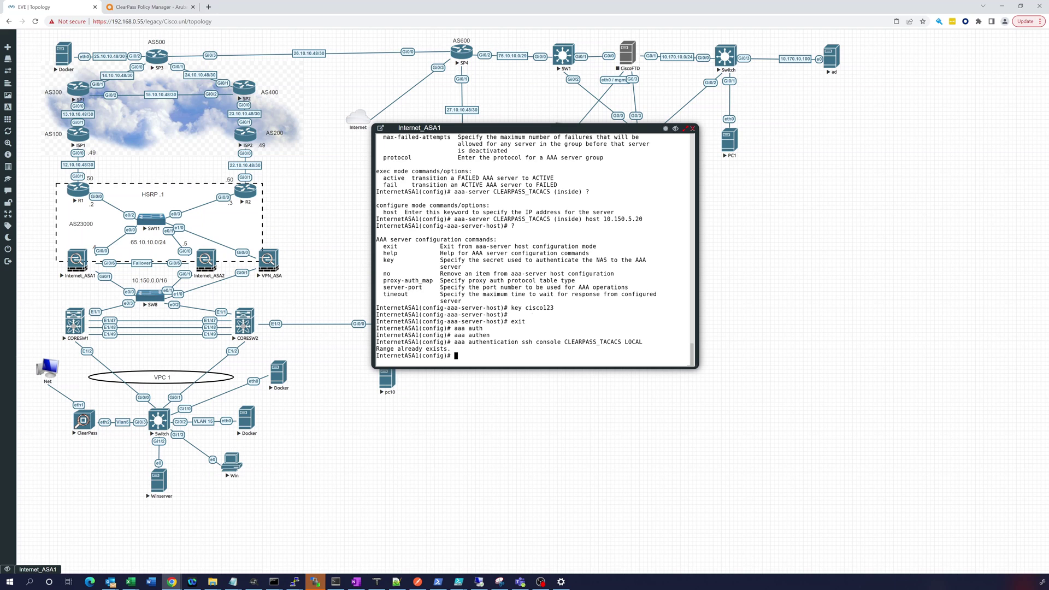
text(show run | i aaa)
key(Return)
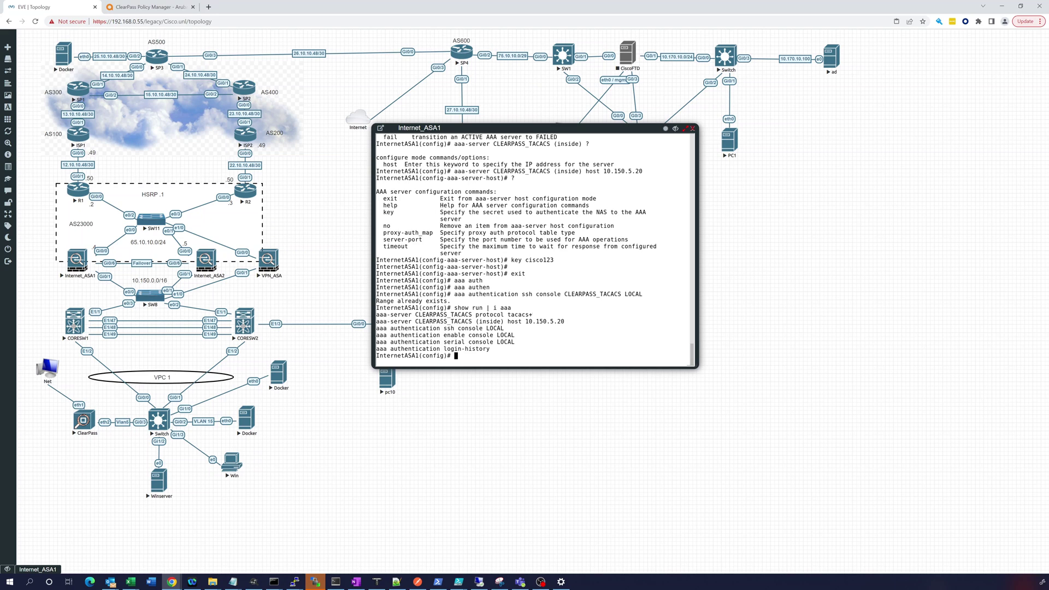
- Recall and rerun the SSH console authentication commands from the command history
key(Up)
key(Up)
key(BackSpace)
key(BackSpace)
key(BackSpace)
key(BackSpace)
key(BackSpace)
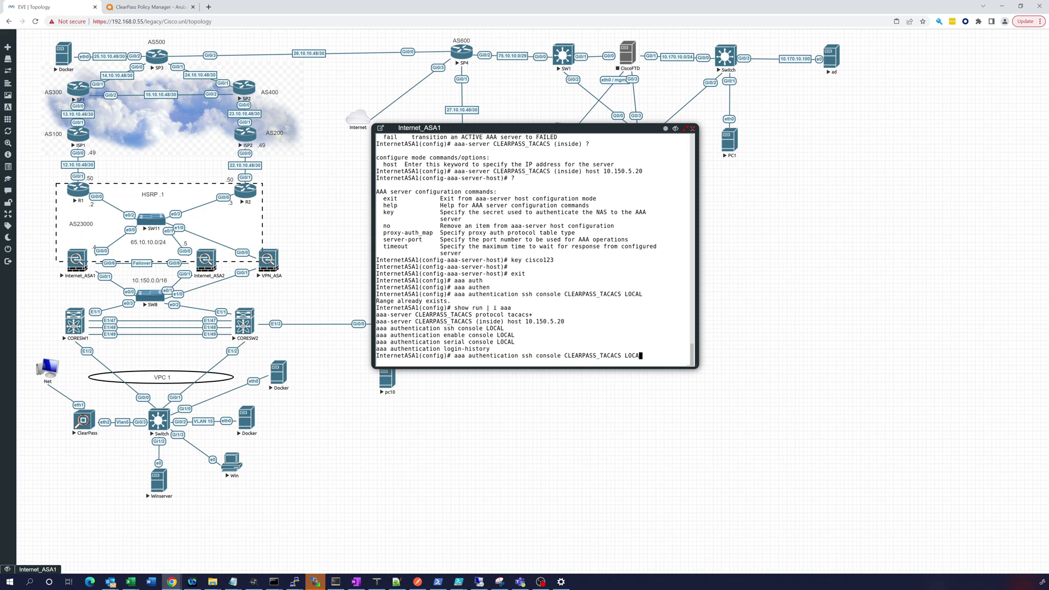
key(Return)
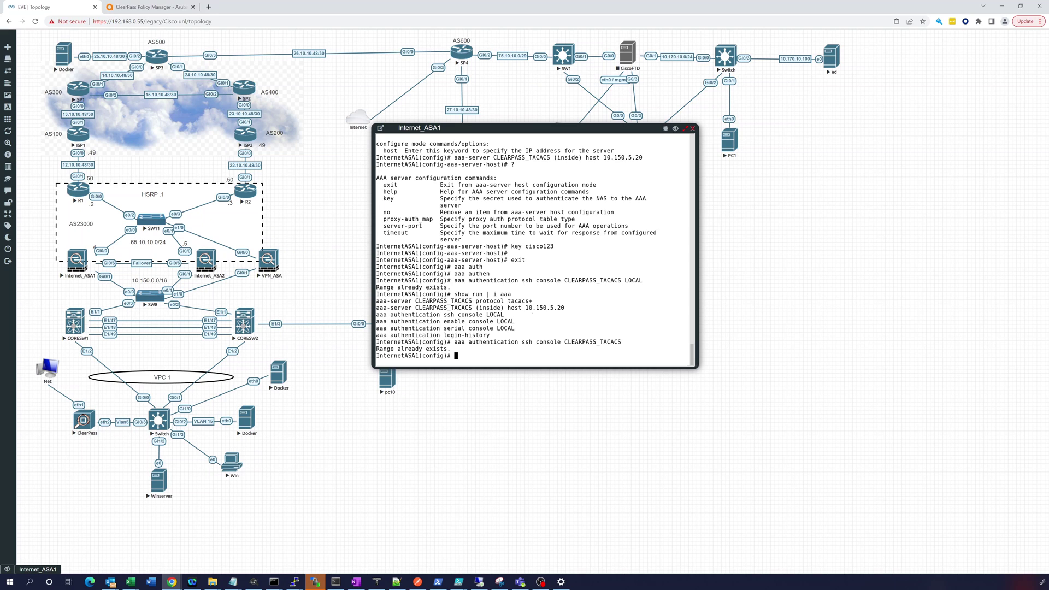
key(Up)
key(Up)
key(Down)
key(Up)
key(Down)
key(Up)
key(Up)
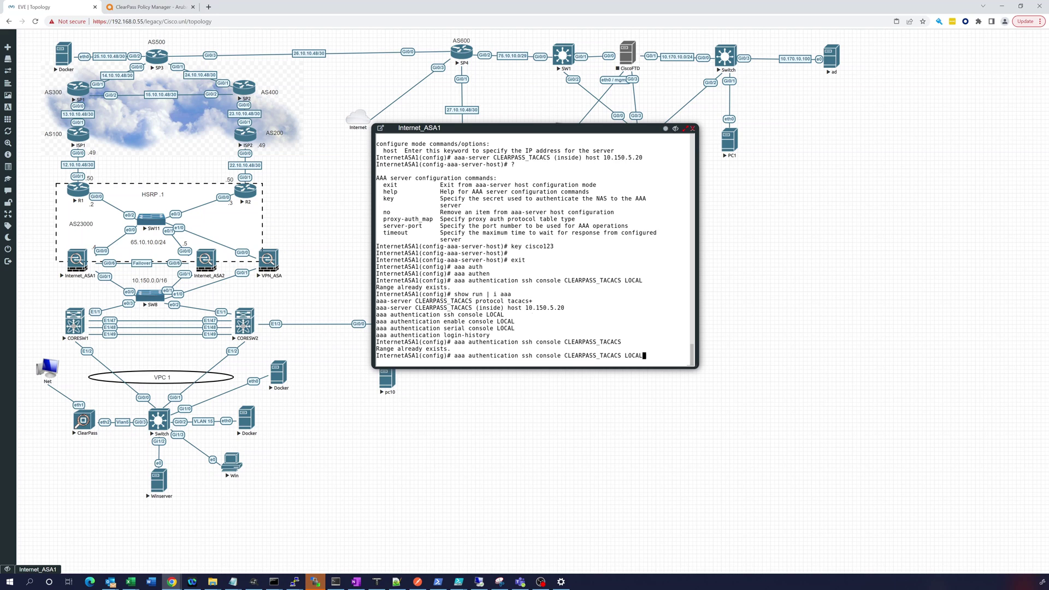
key(Return)
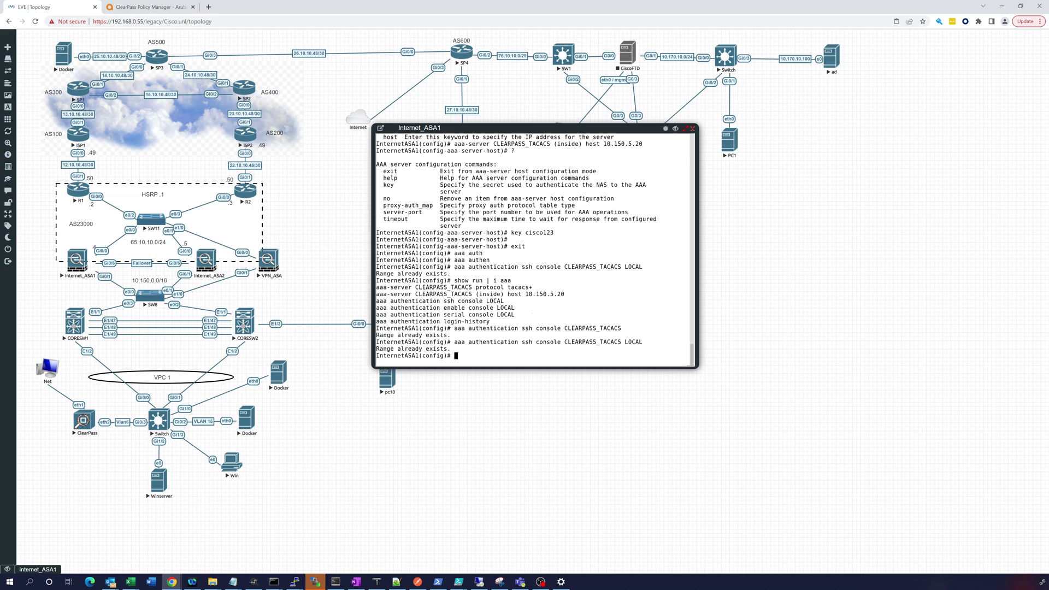
- Remove 'aaa authentication ssh console LOCAL' and reapply SSH via CLEARPASS_TACACS with LOCAL fallback
text(no aaa auth)
key(Tab)
text(en)
key(Tab)
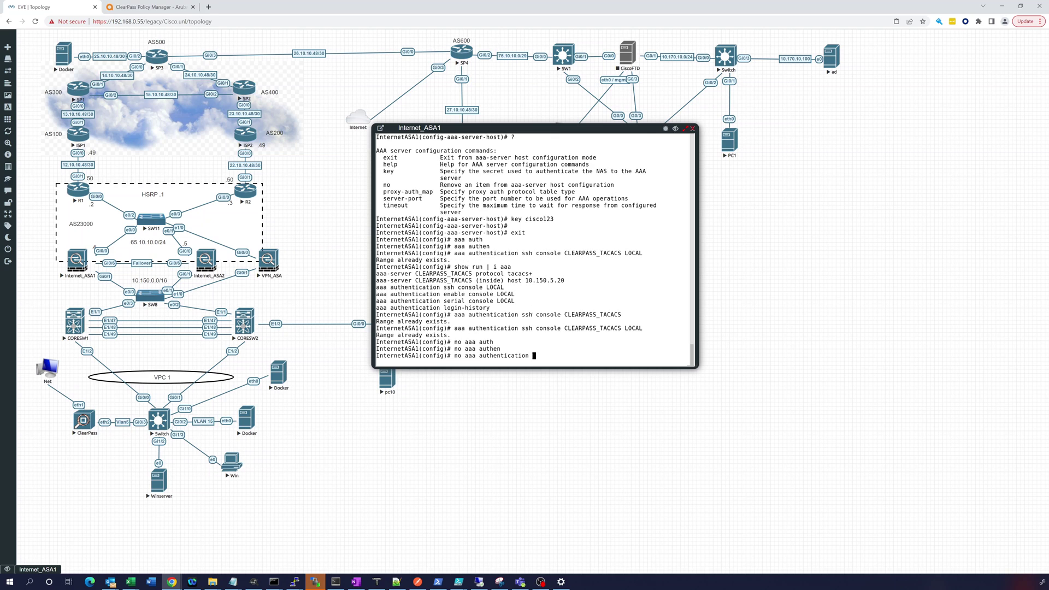
text(ssh co)
key(Tab)
text(LO)
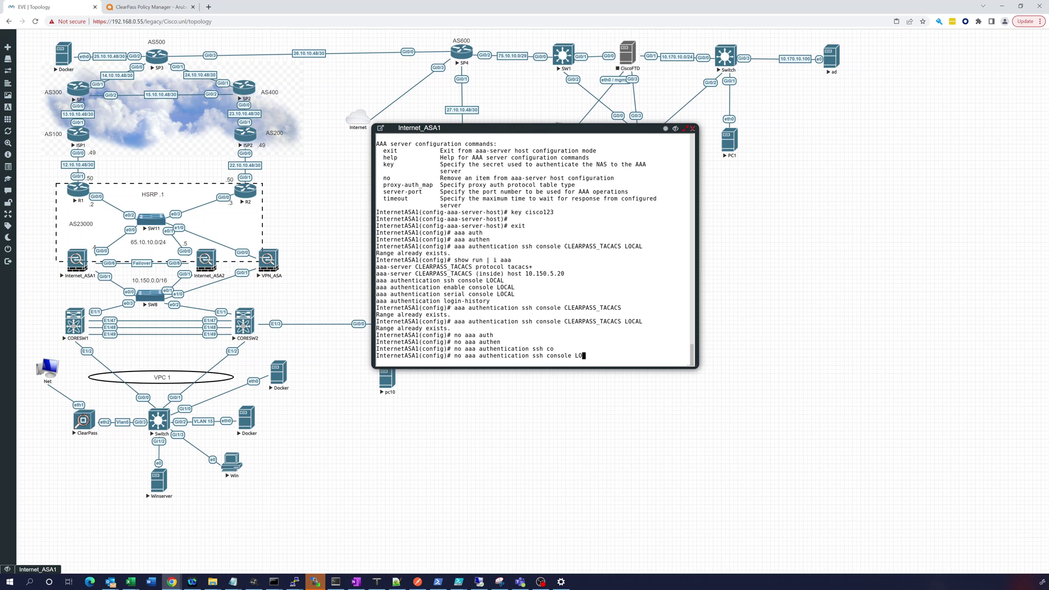
text(CAL)
key(Return)
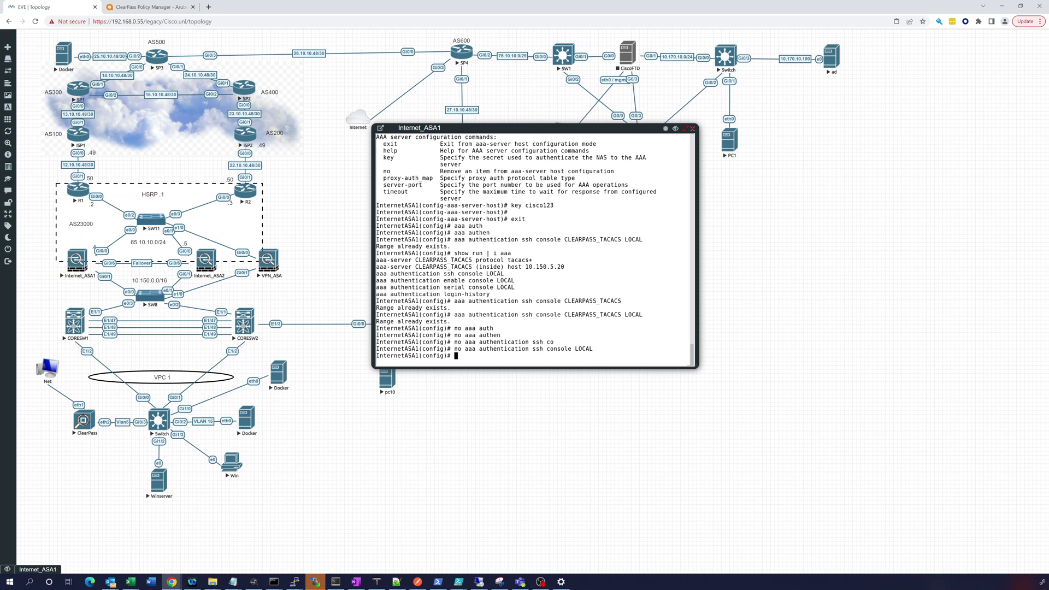
key(Up)
key(Up)
key(Up)
key(Up)
key(Up)
key(Return)
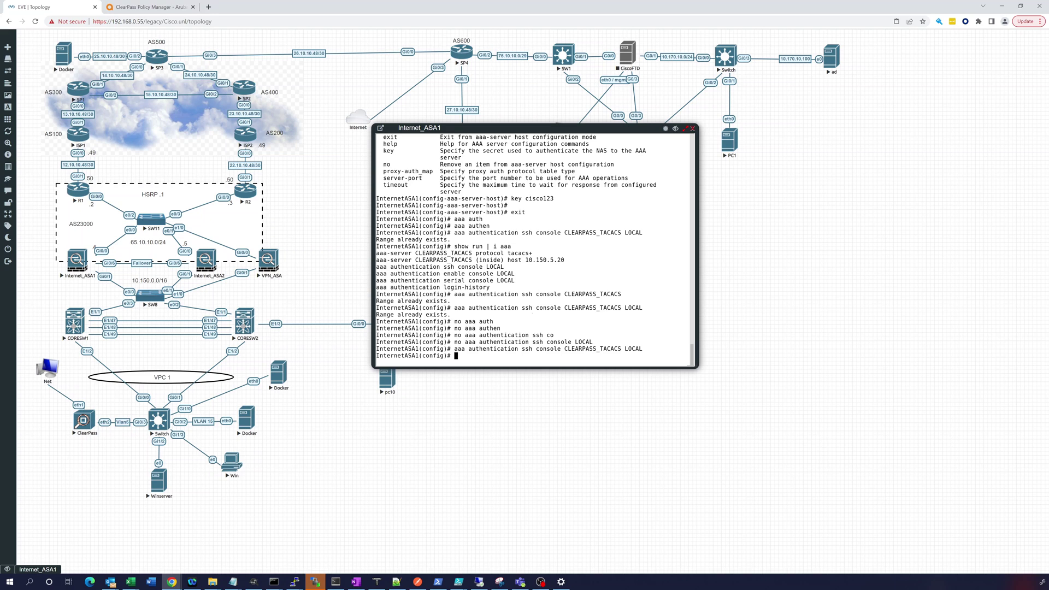
- Edit the recalled line to apply enable console authentication via CLEARPASS_TACACS LOCAL
key(Up)
key(Left)
key(Left)
key(Left)
key(Left)
key(Left)
key(Left)
key(Left)
key(Left)
key(Left)
key(Left)
key(Left)
key(Left)
key(Left)
key(Left)
key(Left)
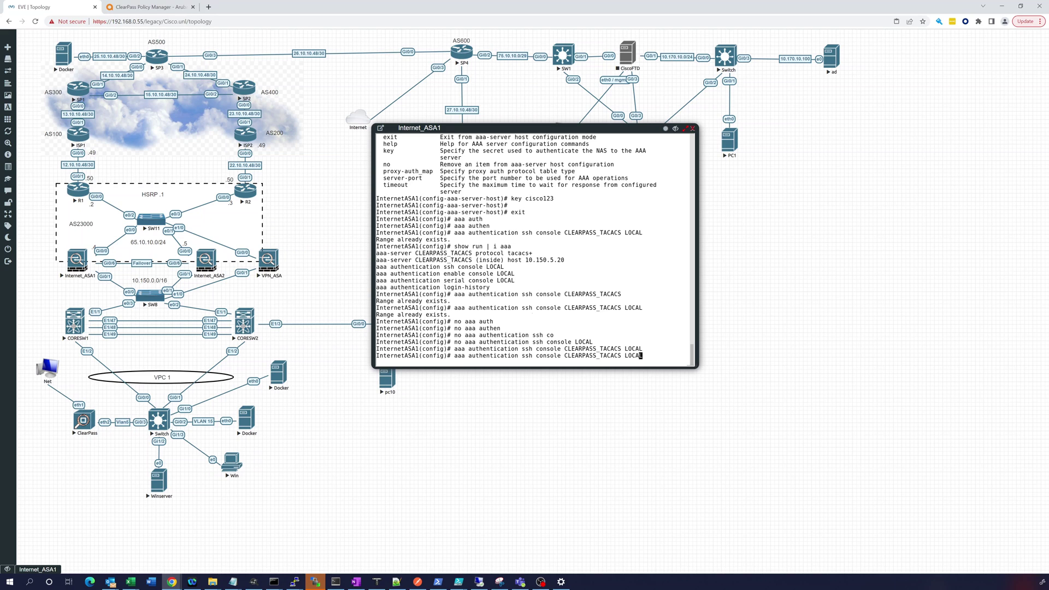
key(Left)
key(Left)
key(Left)
key(Left)
key(Left)
key(Left)
key(Left)
key(Left)
key(Left)
key(Left)
key(Left)
key(Left)
key(Left)
key(Left)
key(Left)
key(Left)
text(enable)
key(Return)
text(no)
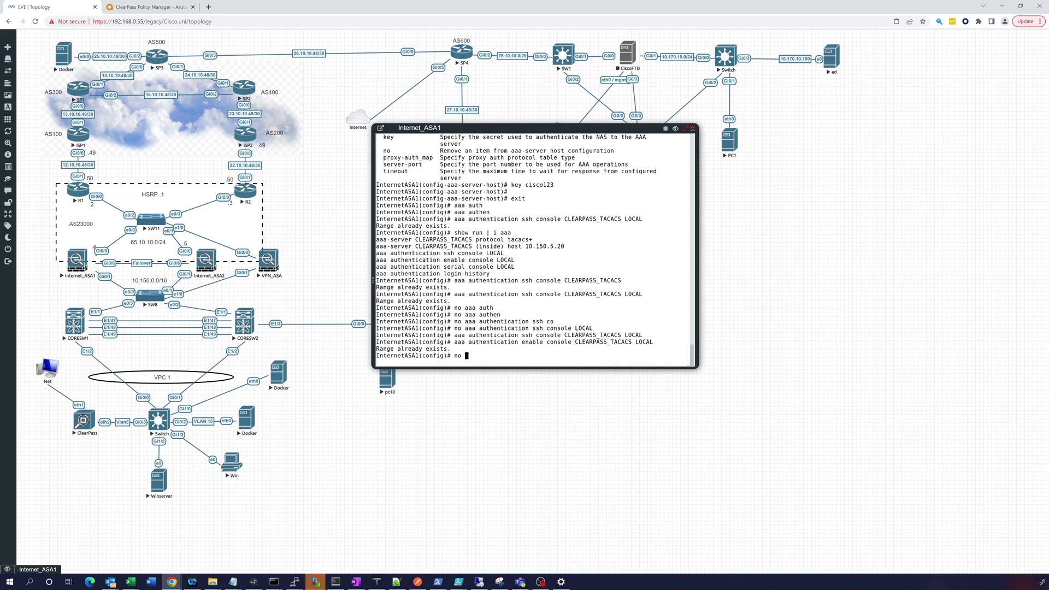
- Remove 'aaa authentication enable console LOCAL' and rerun the CLEARPASS_TACACS LOCAL enable line
drag(376, 259, 514, 260)
right_click(562, 330)
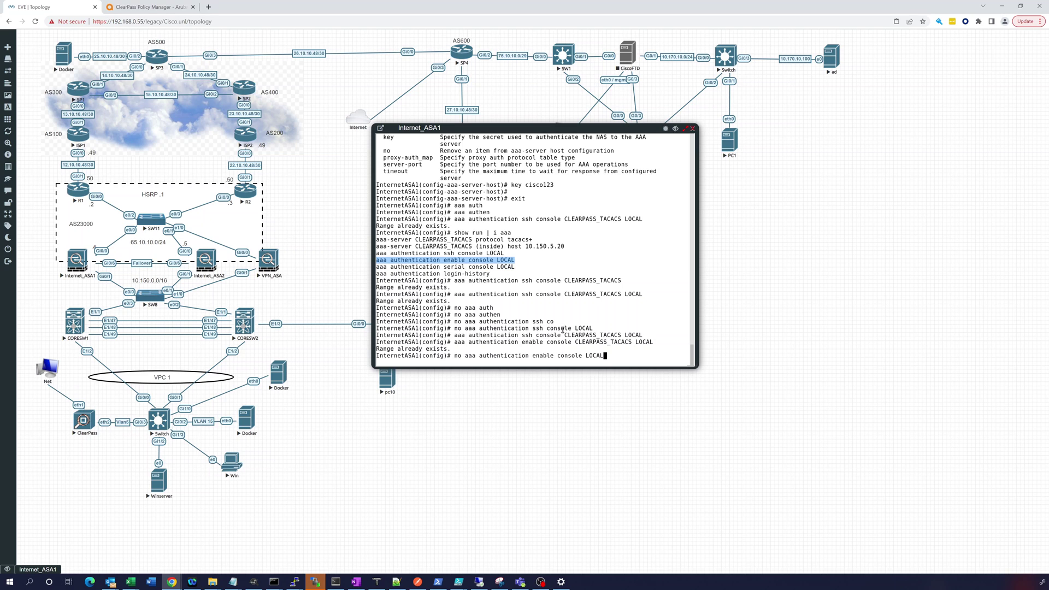
key(Return)
key(Up)
key(Up)
key(Return)
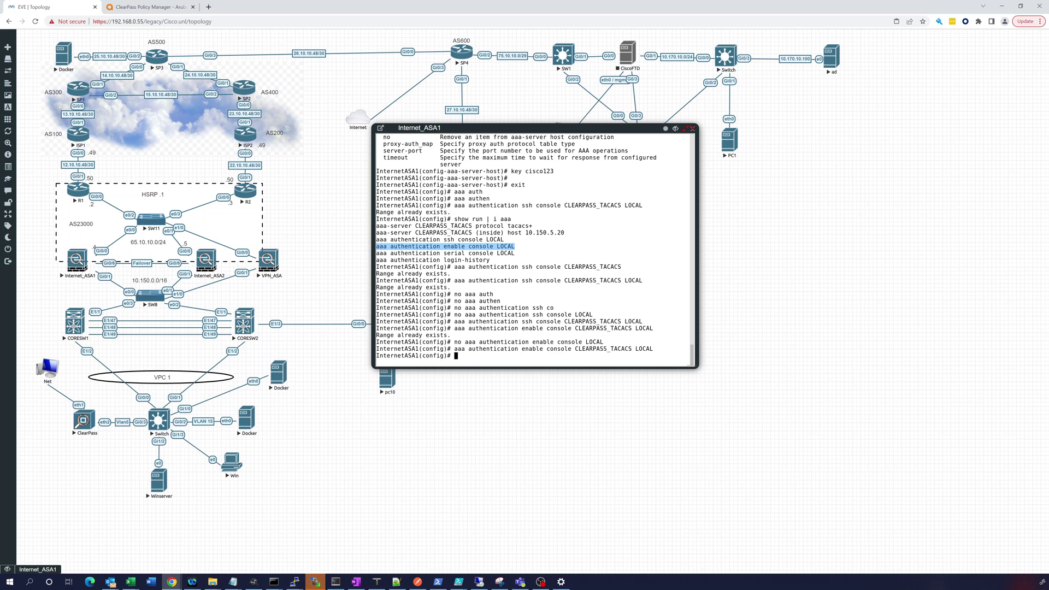
- Turn on 'aaa authentication login-history'
text(aaa auth)
key(Tab)
text(en)
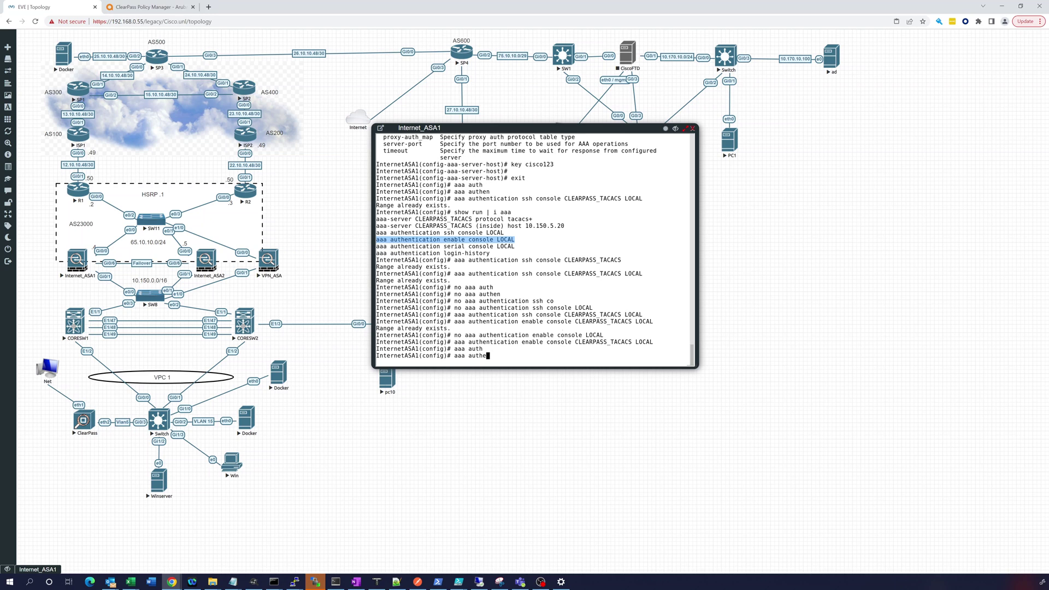
key(Tab)
text(log)
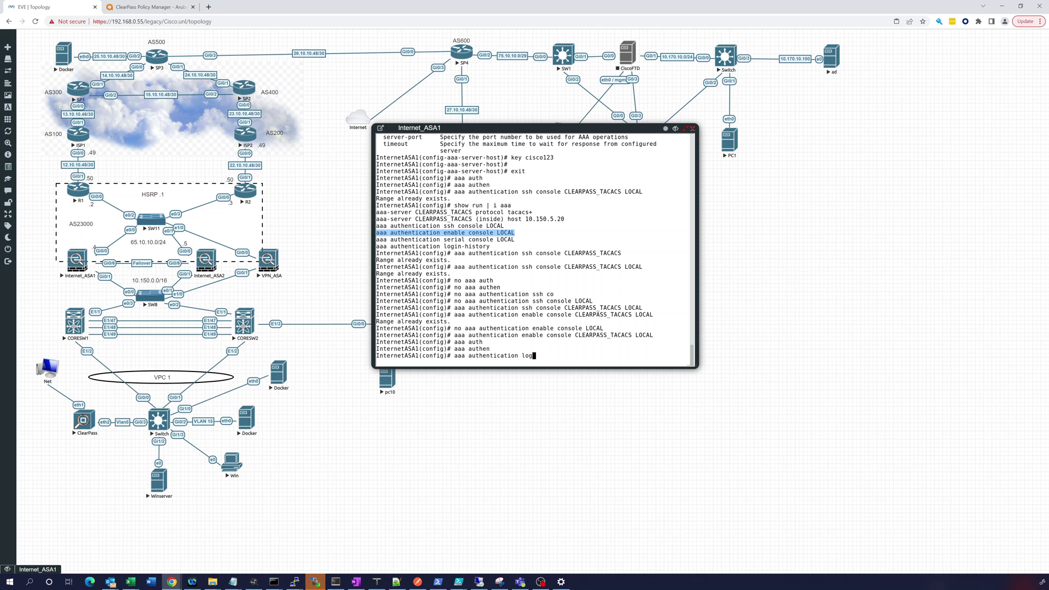
key(Tab)
key(Return)
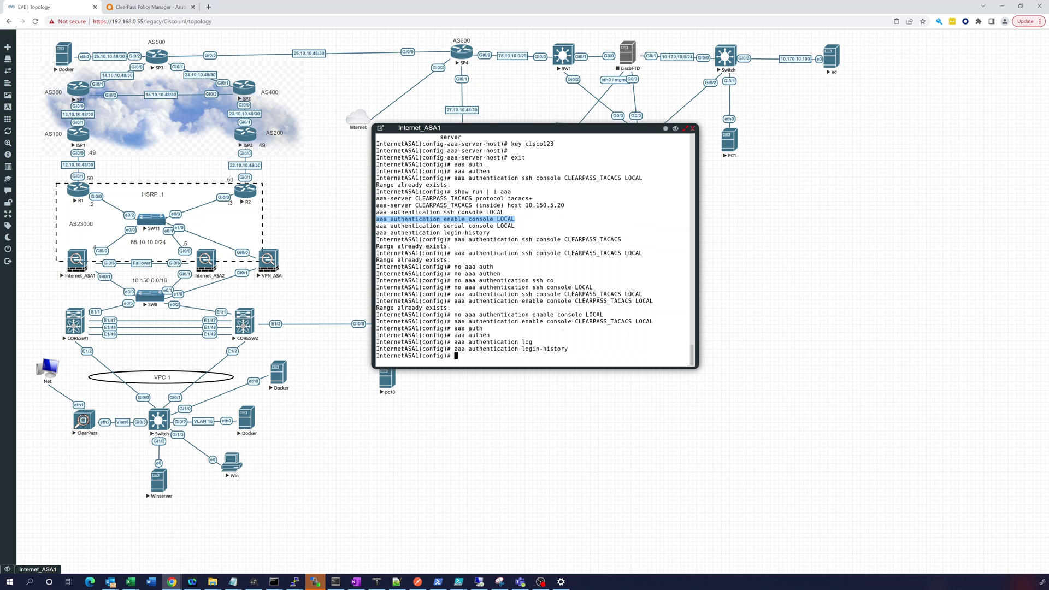
key(Return)
key(Return)
key(Return)
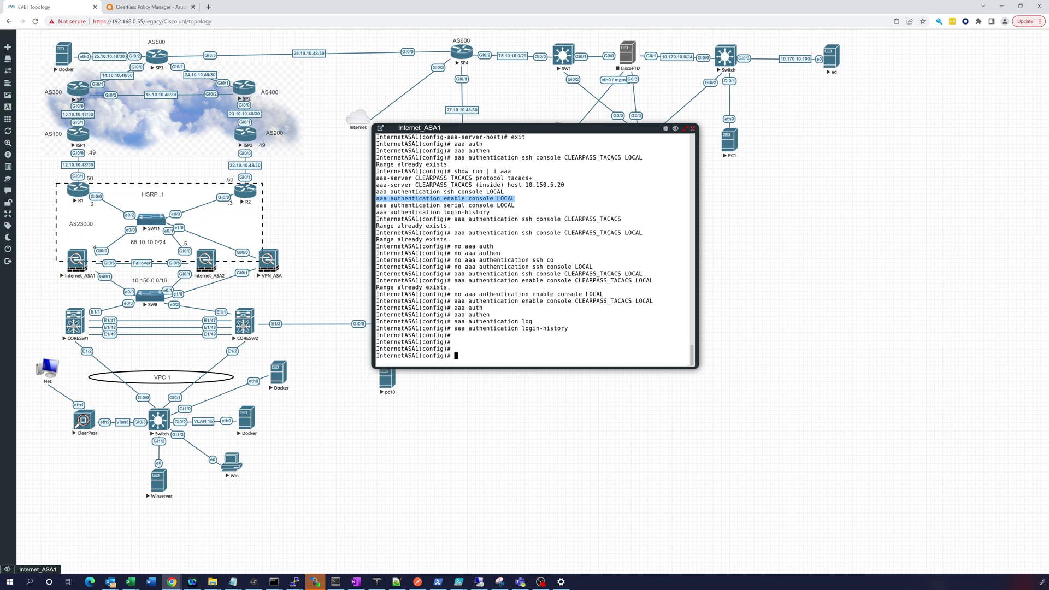
- Save the ASA configuration with 'wr mem'
click(482, 349)
text(wr mem)
key(Return)
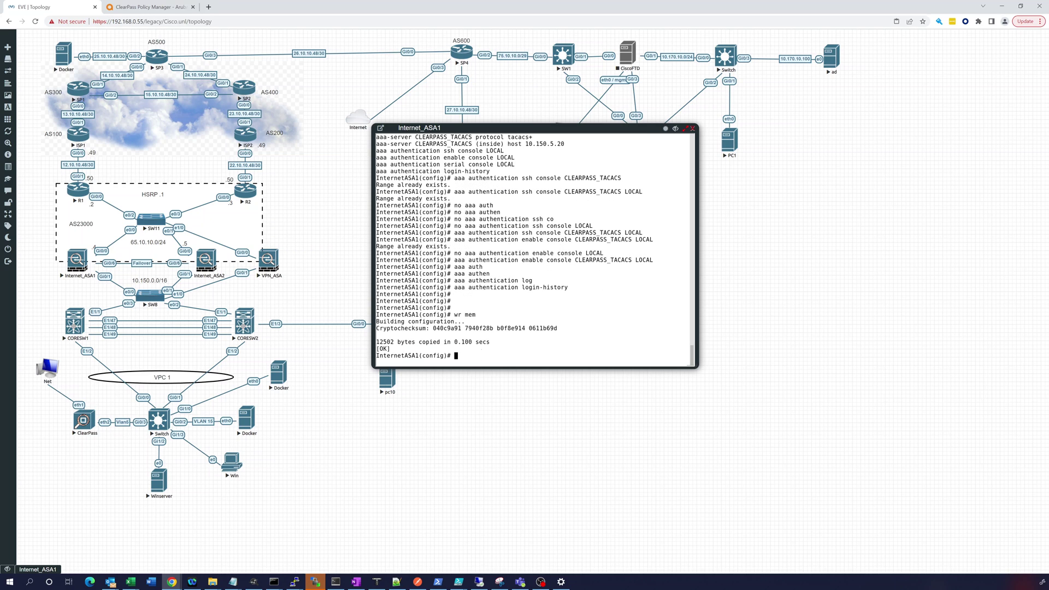
- In ClearPass, discard the unsaved service reorder and go to the Services list
click(143, 7)
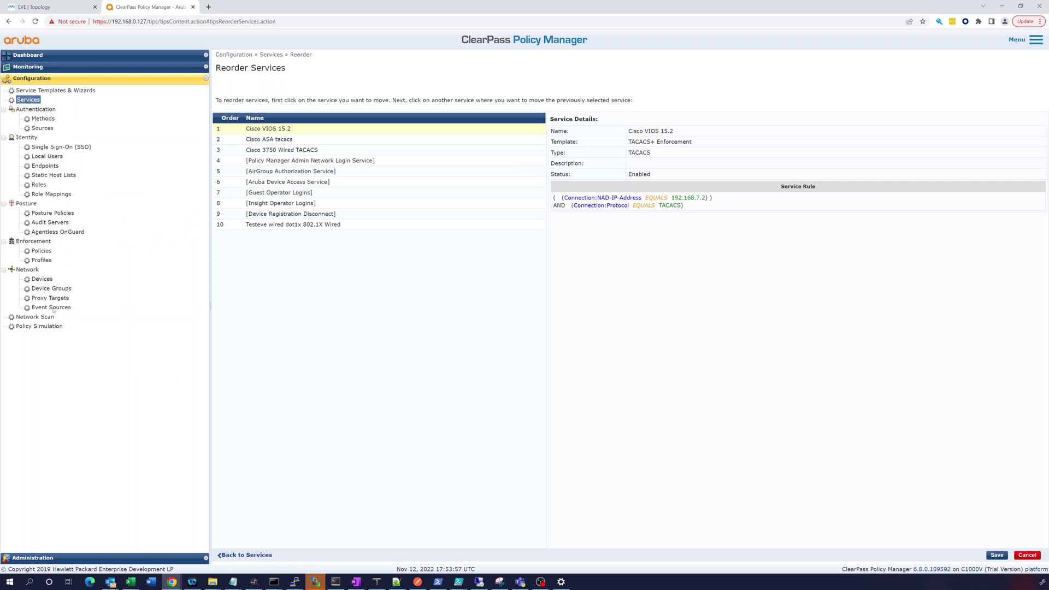
click(43, 280)
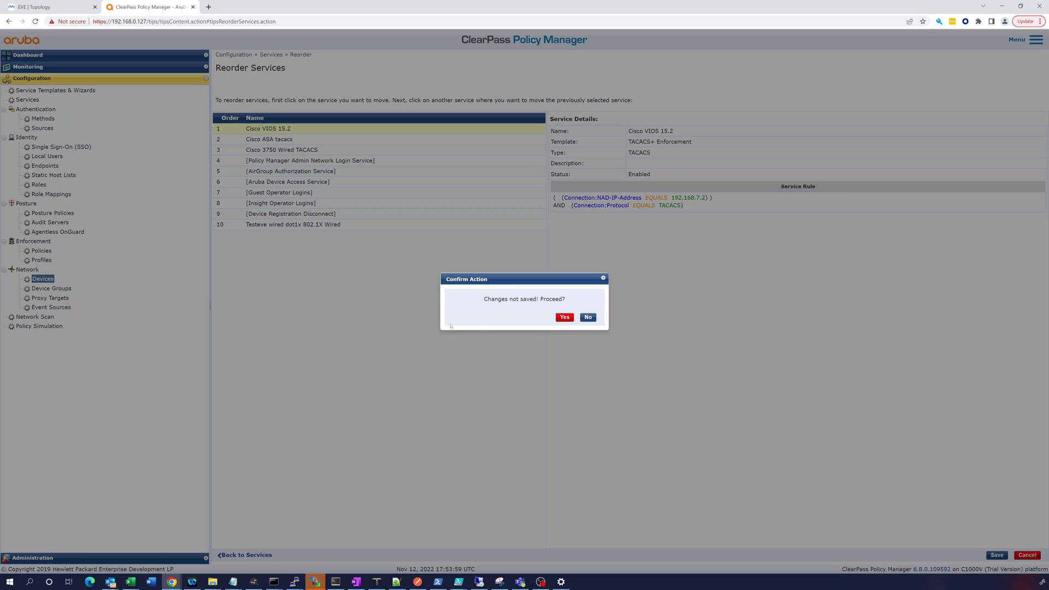
click(565, 318)
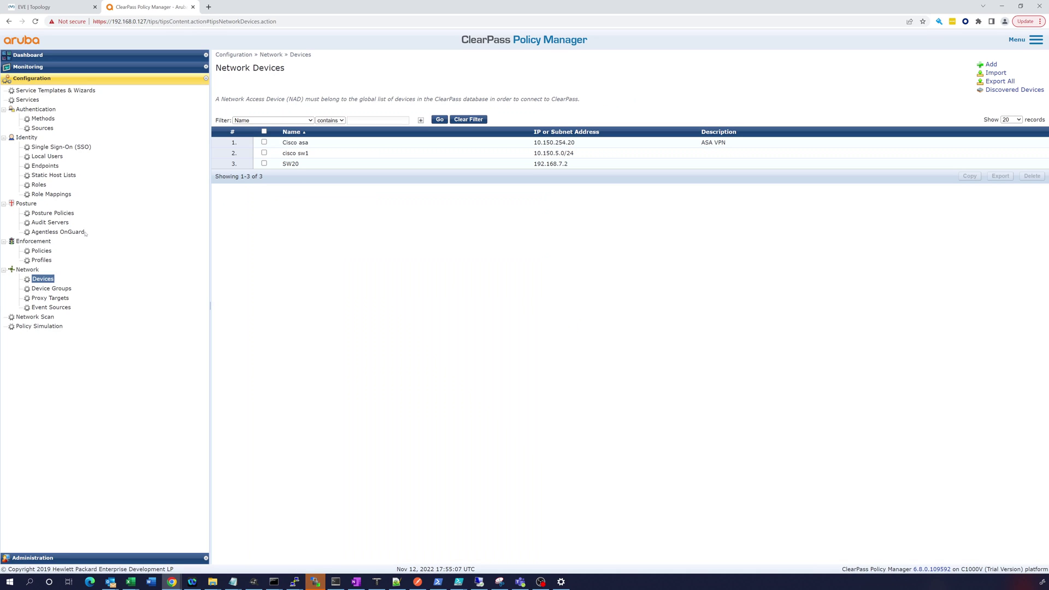
click(40, 129)
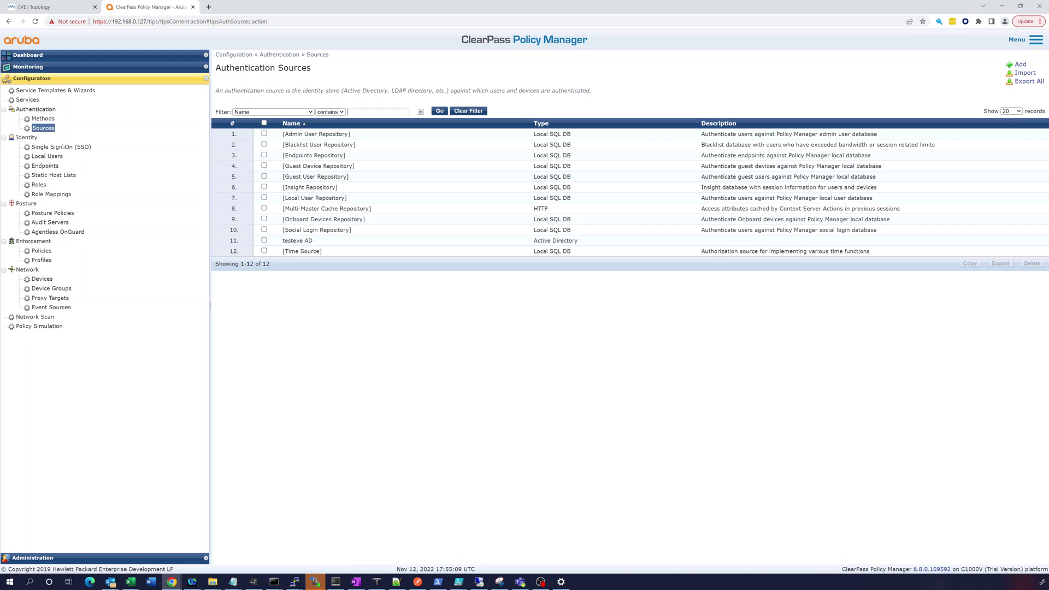
click(34, 101)
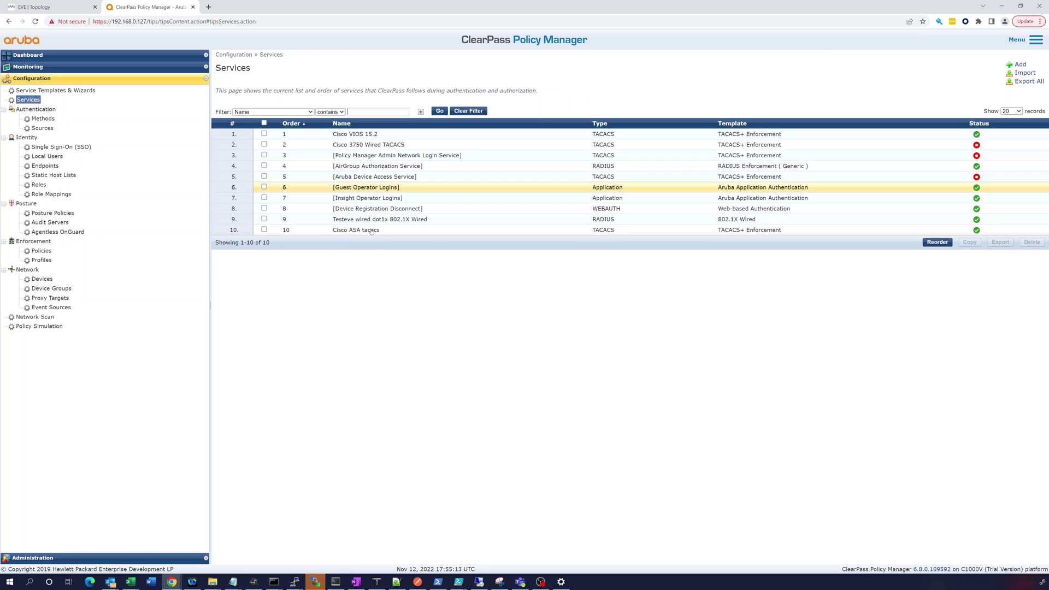
- Reorder services so Cisco ASA tacacs sits at position 2, and save
click(936, 242)
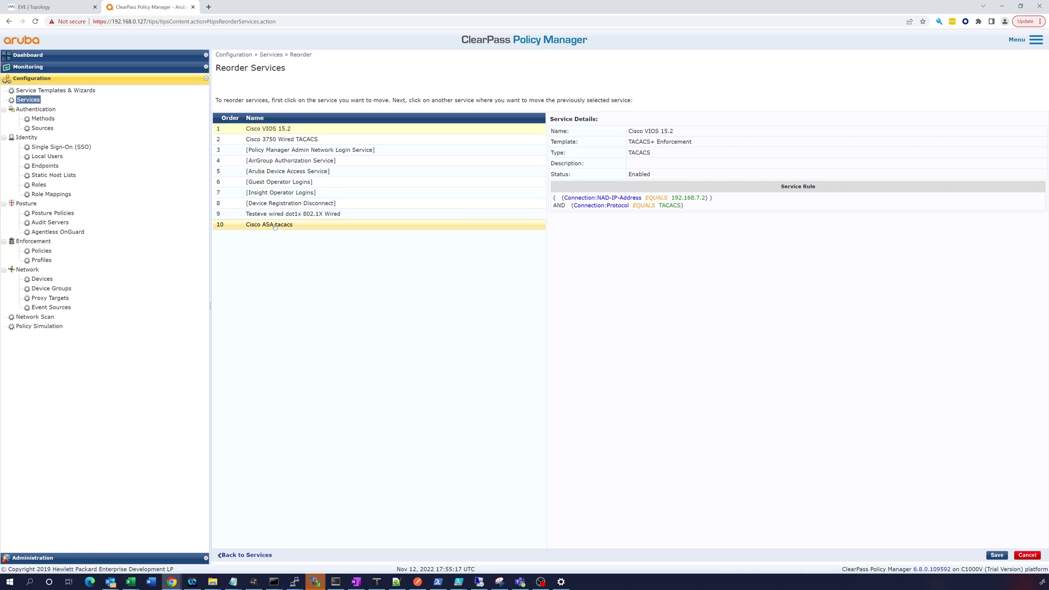
click(275, 226)
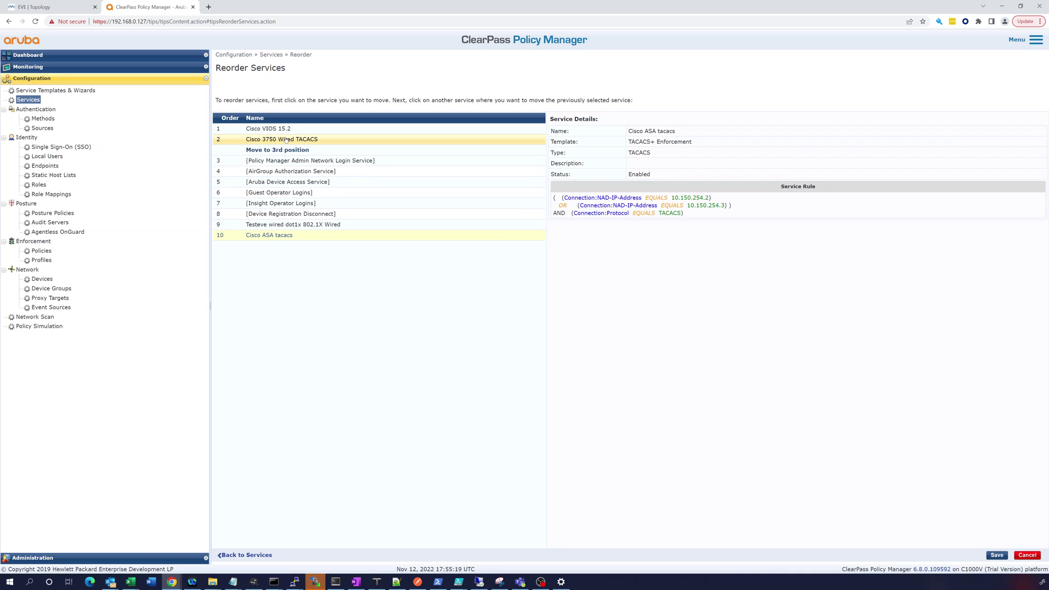
click(286, 136)
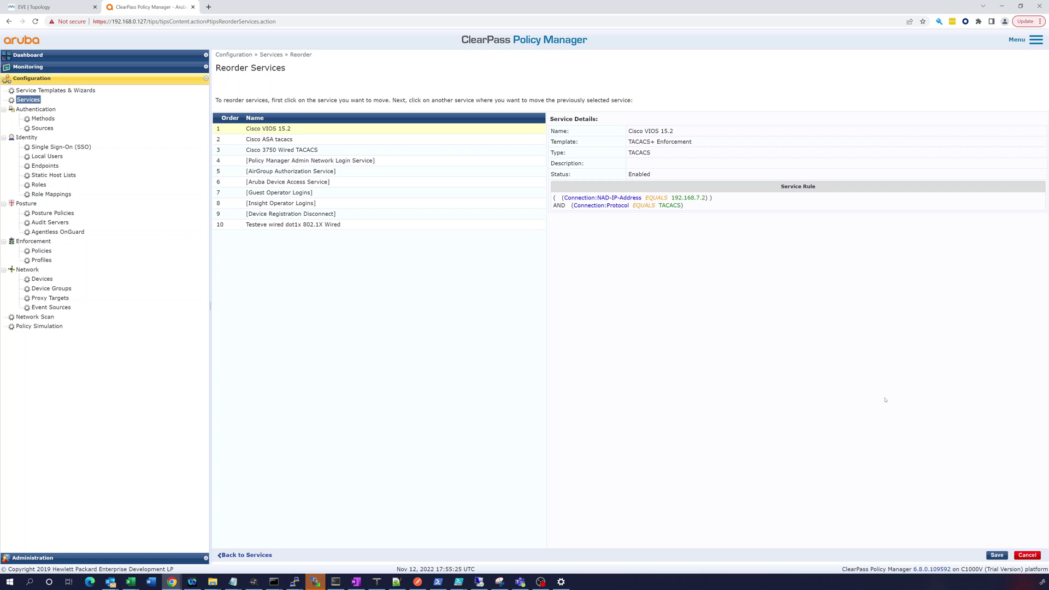
click(995, 553)
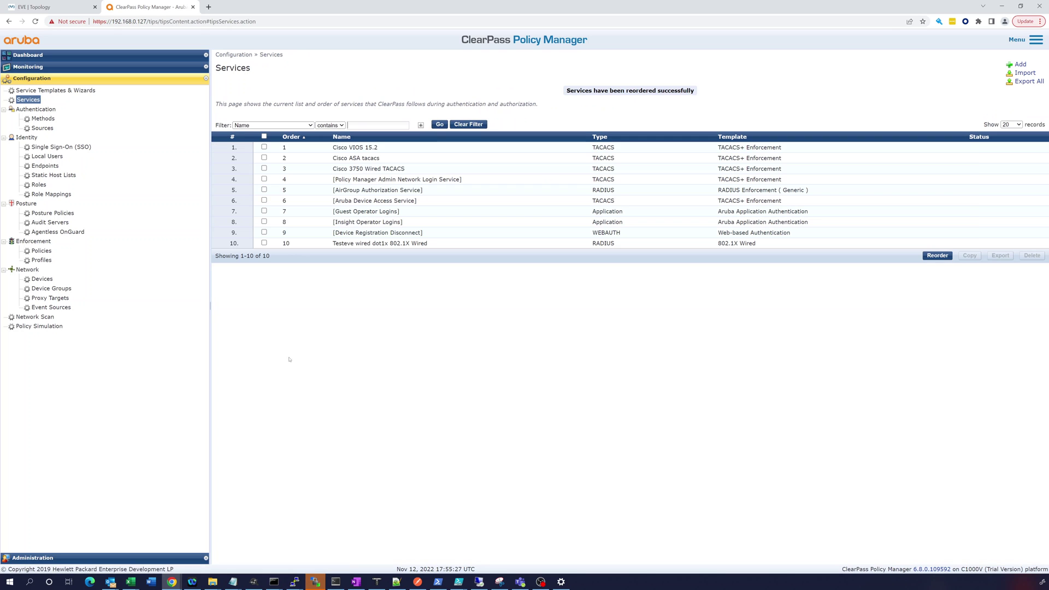
- Go to Network > Devices and start adding a new device
click(35, 279)
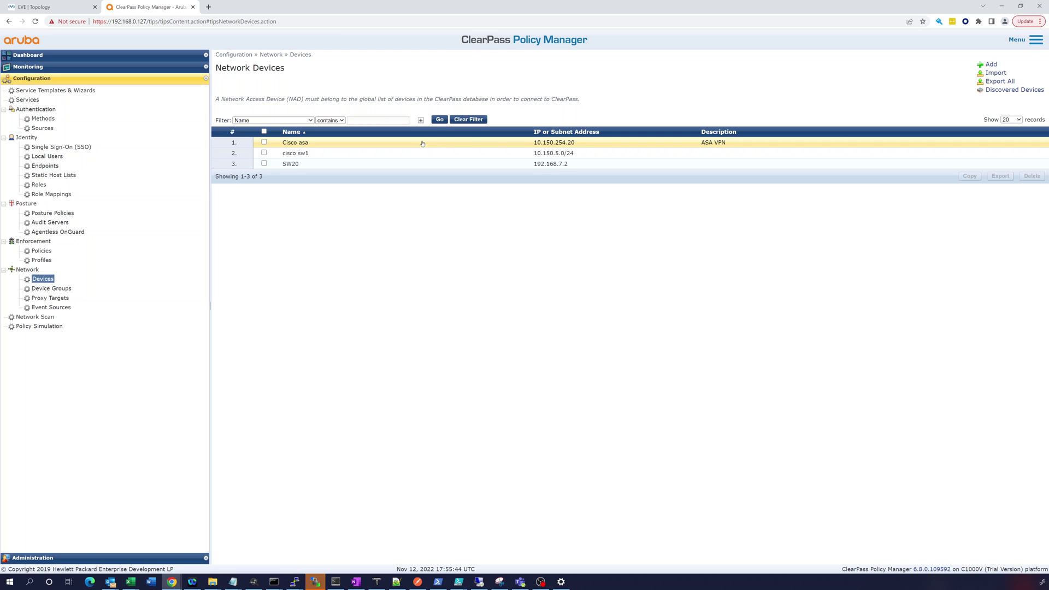
click(991, 64)
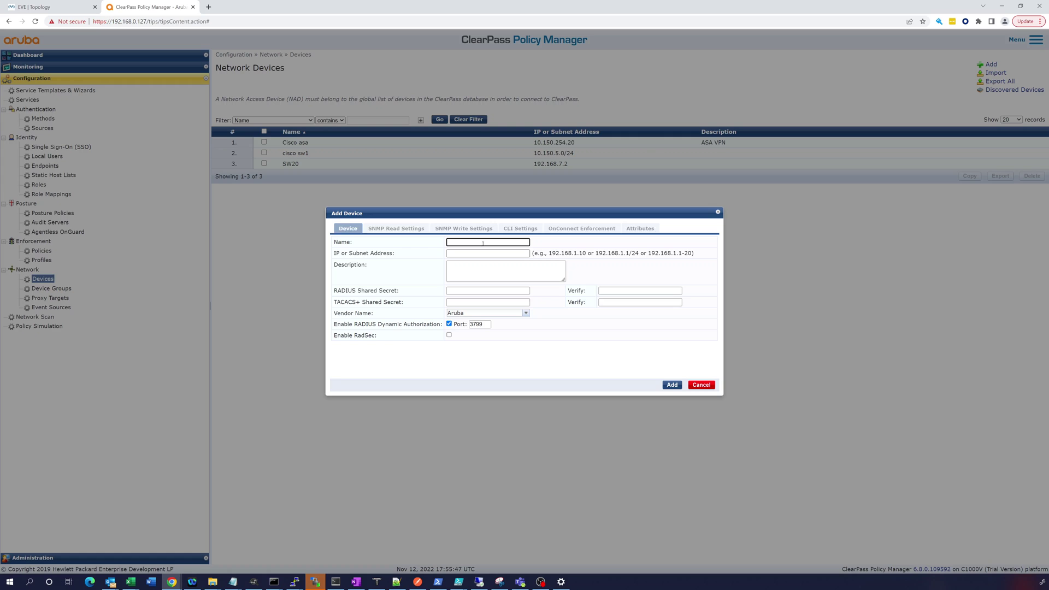
- Enter device name Cisco ASA Internet 1, IP 10.150.254.2, and the TACACS+ shared secret
click(483, 244)
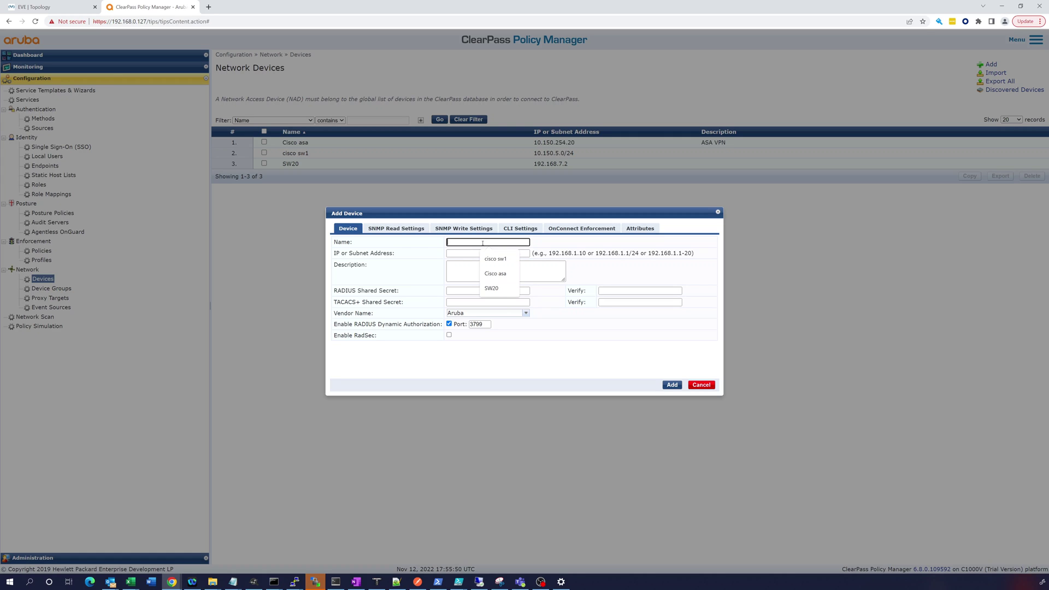
click(483, 243)
text(Cisco A)
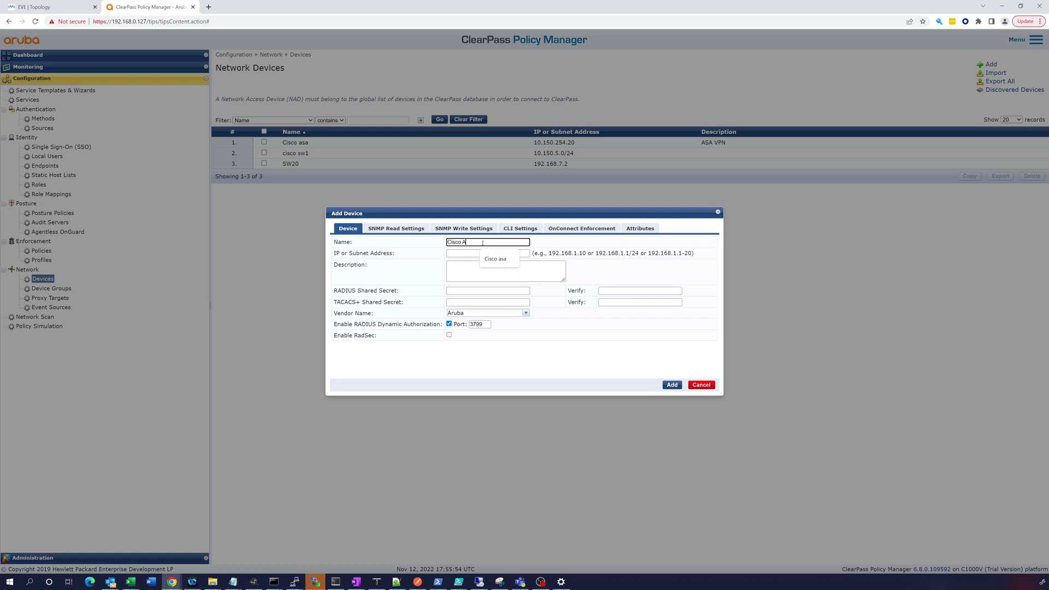
text(SA Internet 1)
key(Tab)
text(10)
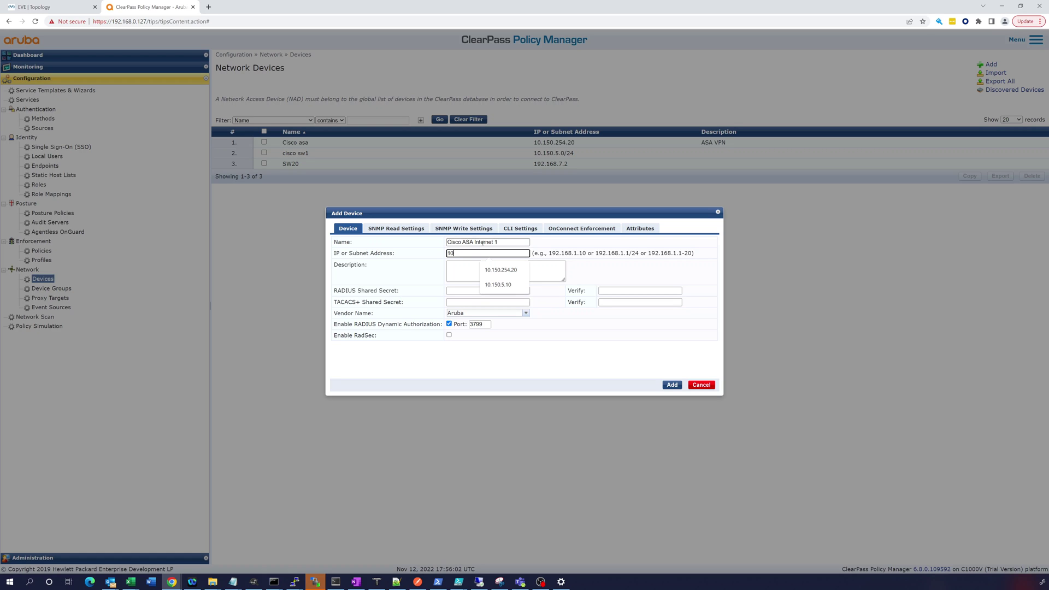
text(.150.254.2)
key(Tab)
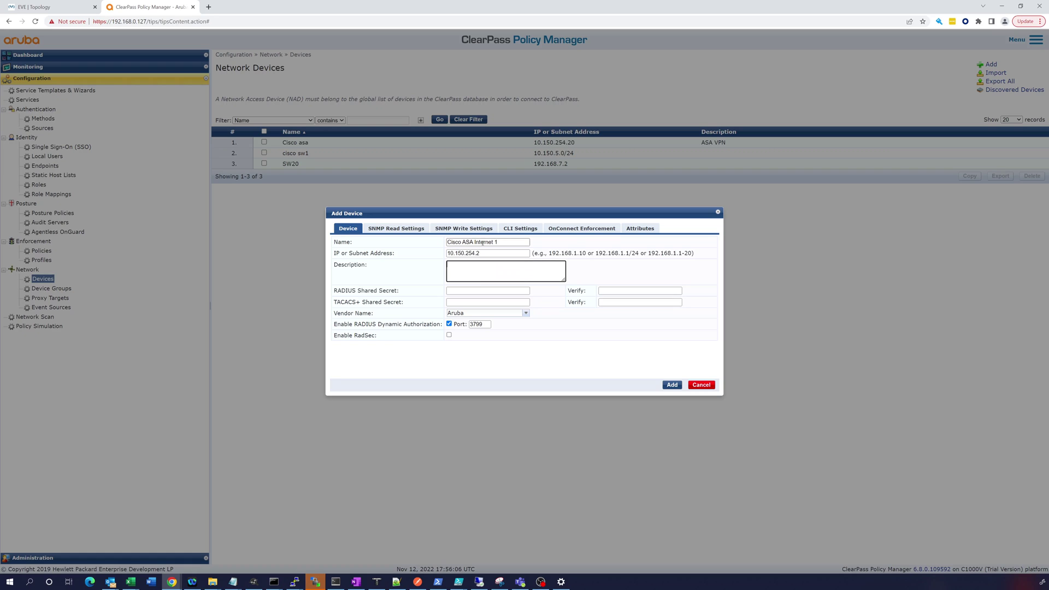
key(Tab)
key(Tab)
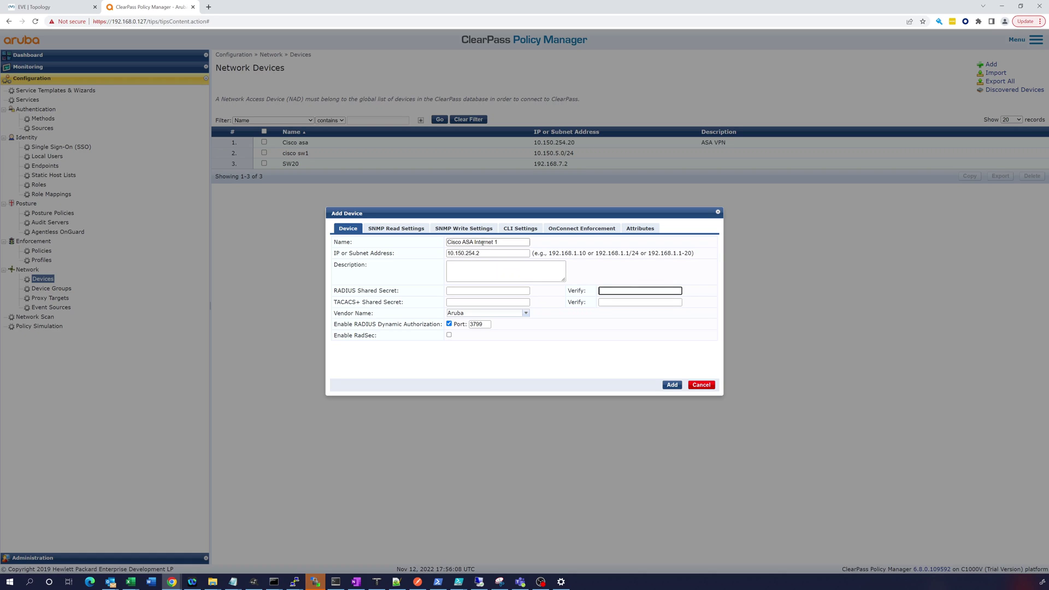
key(Tab)
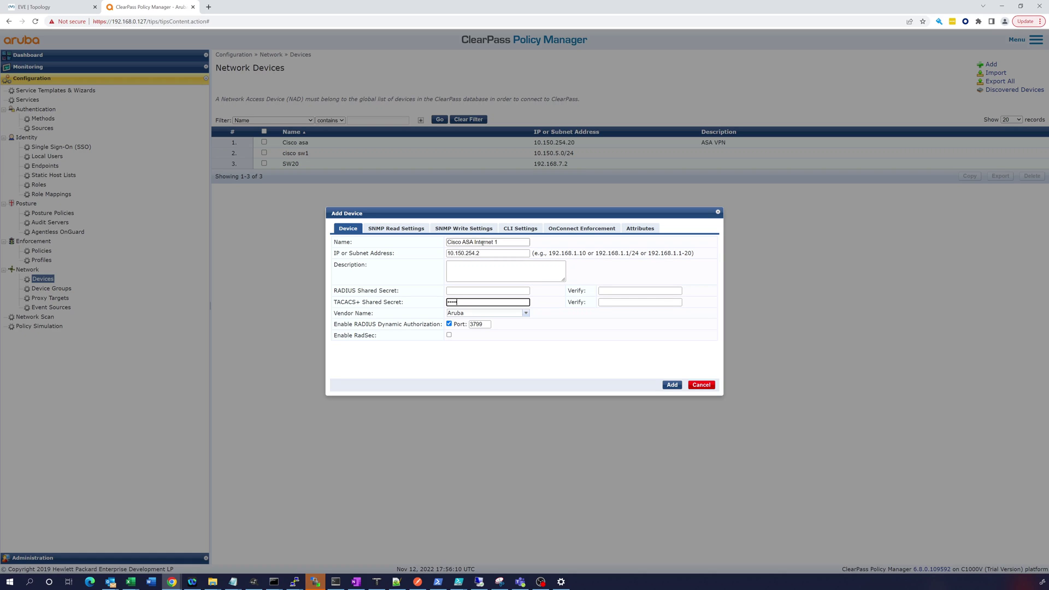
key(Tab)
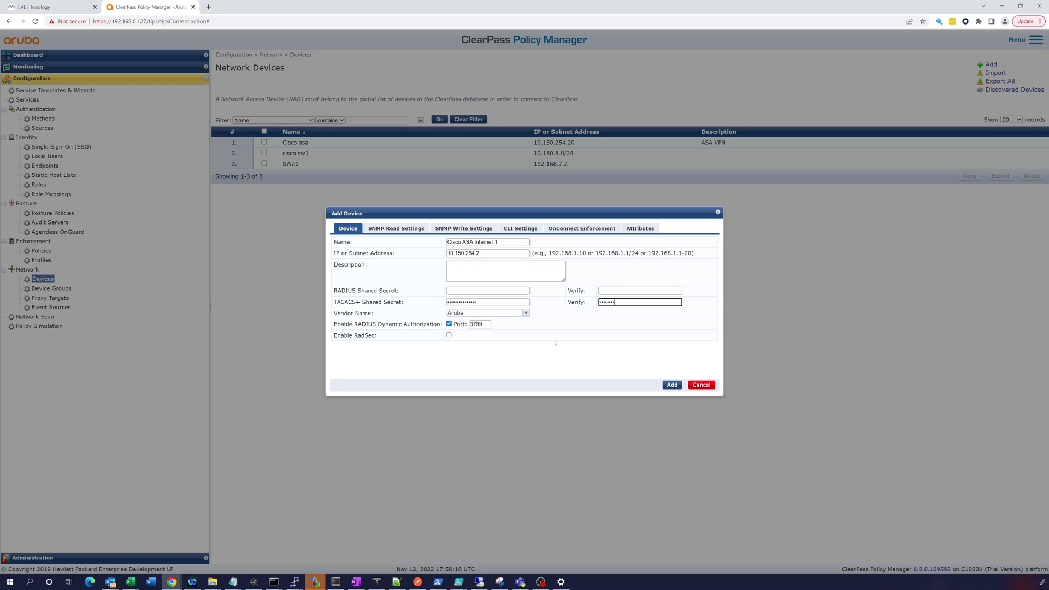
- Set vendor to Cisco-ASA, disable RADIUS dynamic authorization, and add the device
click(525, 313)
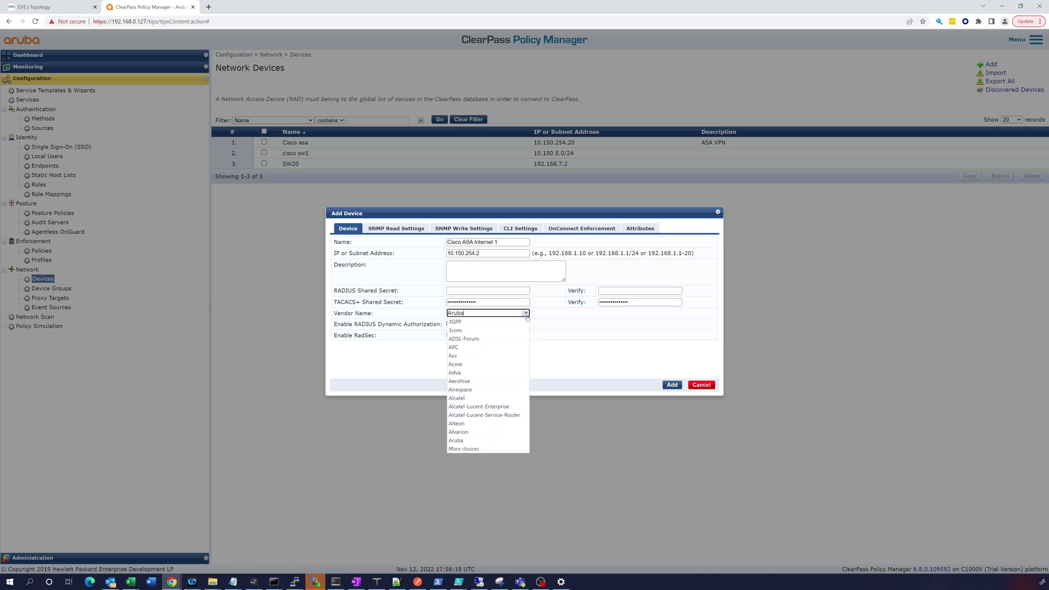
key(BackSpace)
key(BackSpace)
key(BackSpace)
key(BackSpace)
text(ci)
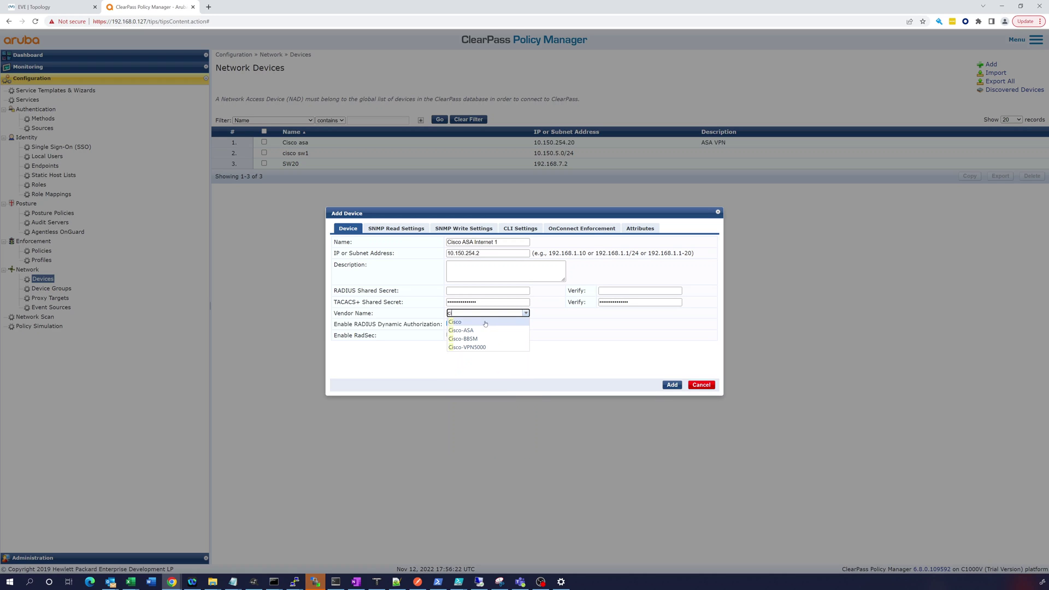
click(466, 330)
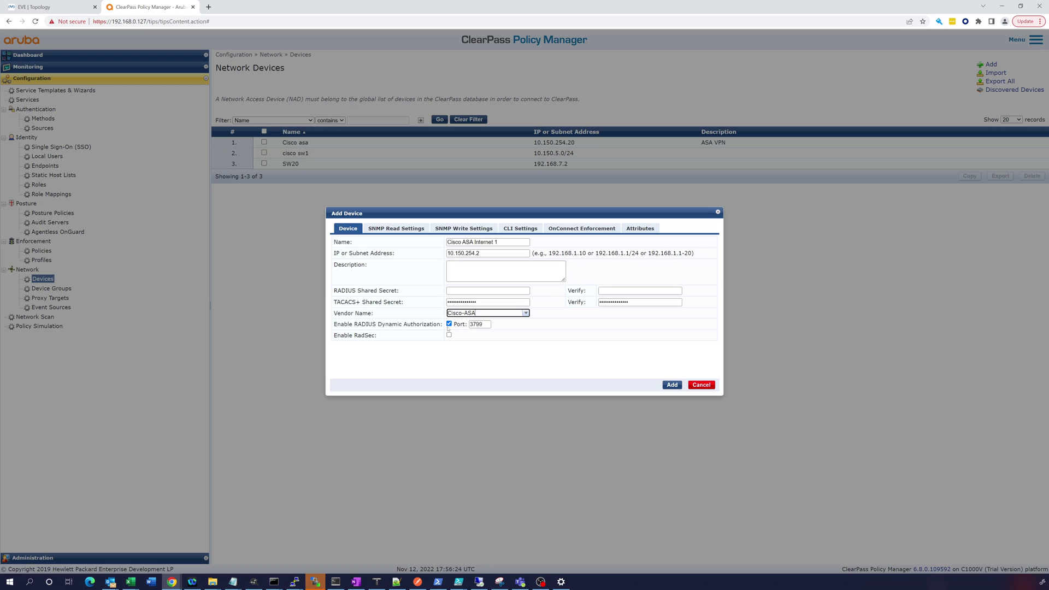
click(448, 325)
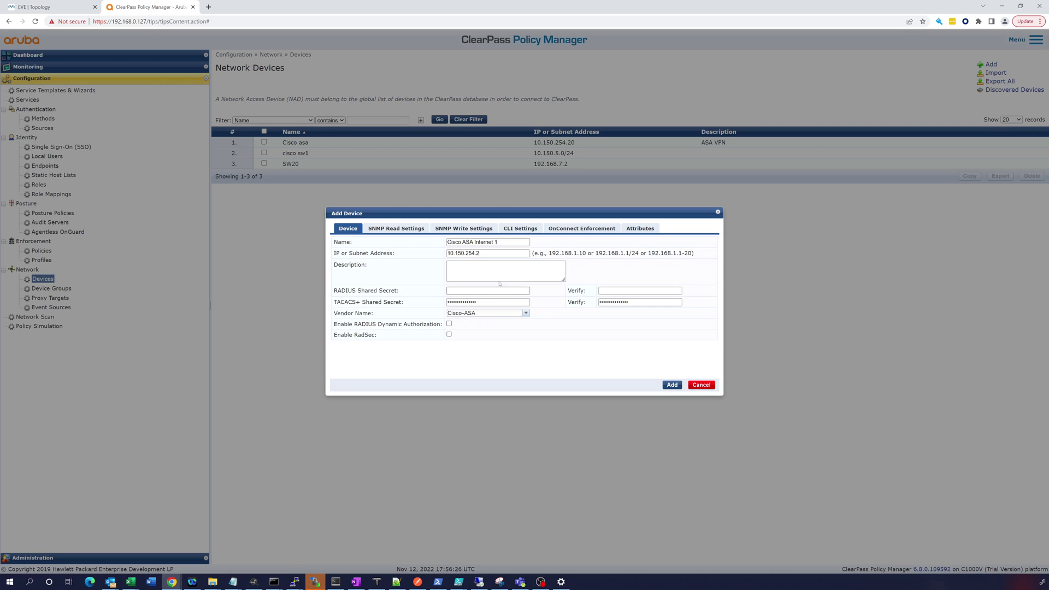
click(674, 385)
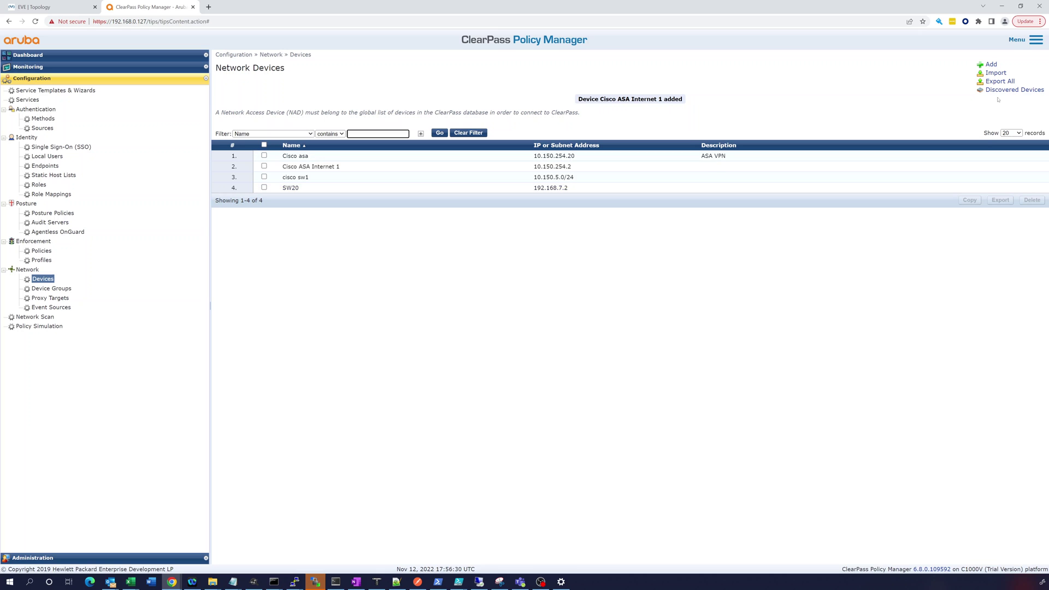
- Start a new device named Cisco ASA Internet 2 at 10.150.254.3 with a TACACS+ secret
click(989, 64)
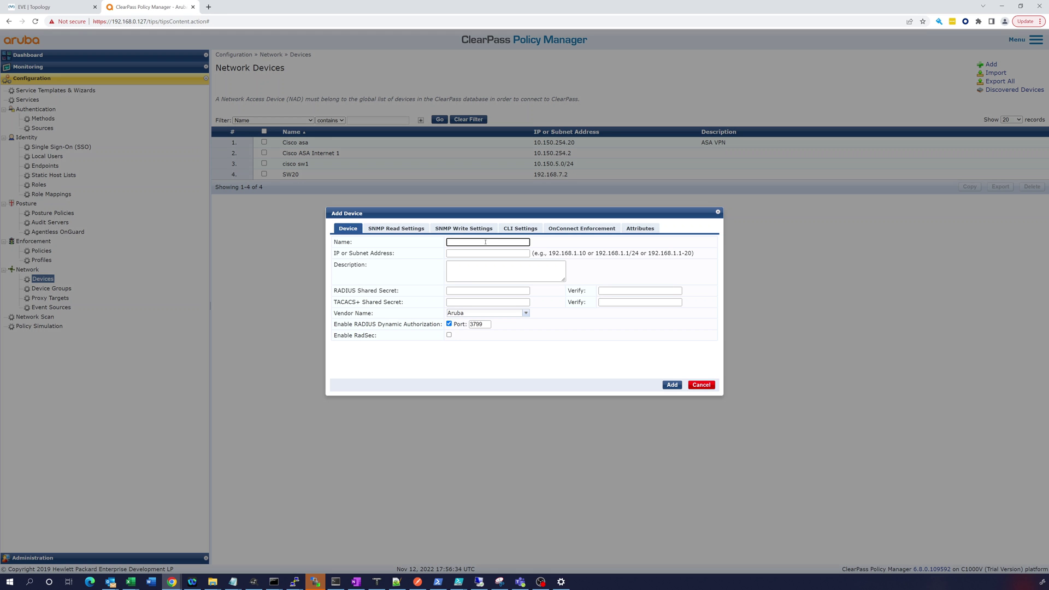
click(485, 242)
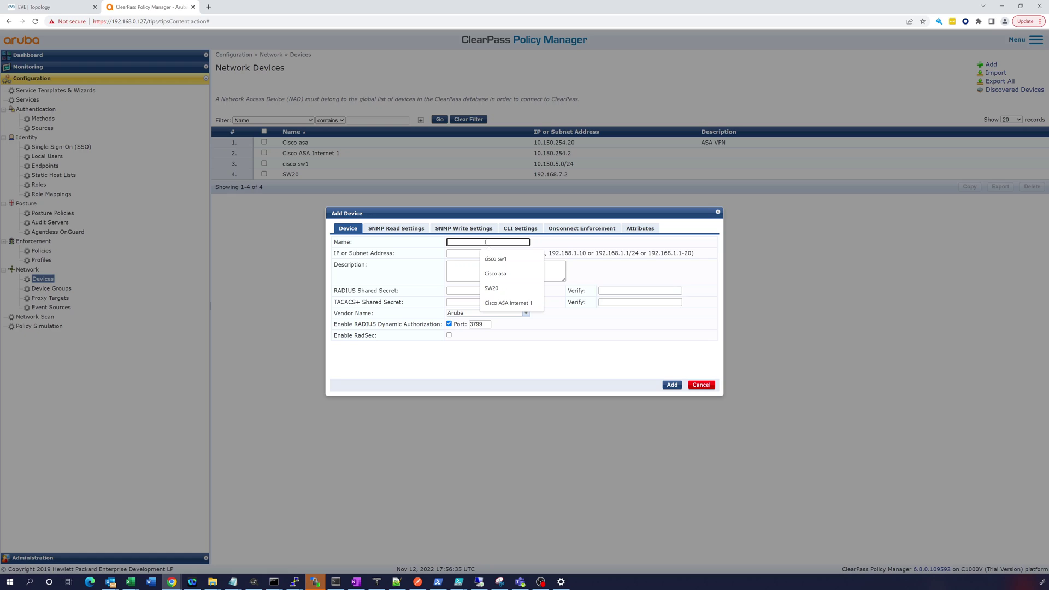
click(508, 303)
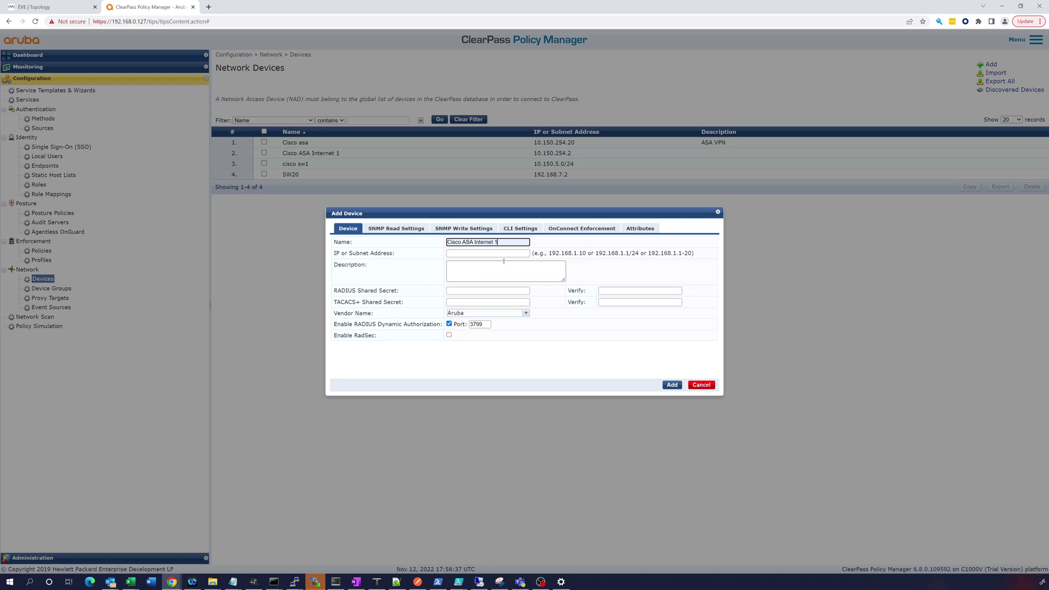
key(BackSpace)
text(2)
key(Tab)
text(10.1)
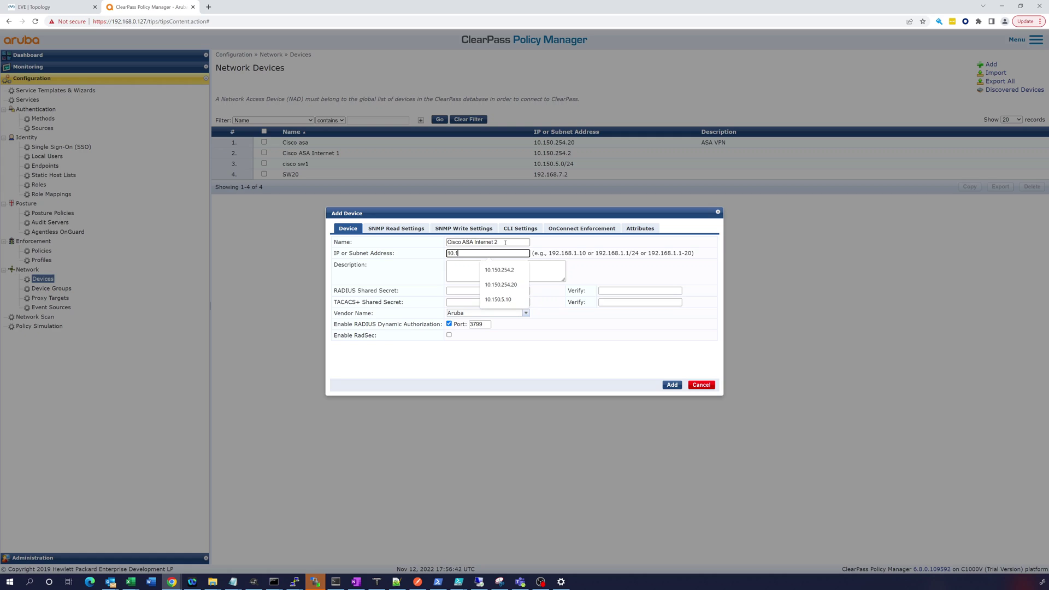
text(50.254.3)
key(Tab)
key(Tab)
key(Tab)
key(Tab)
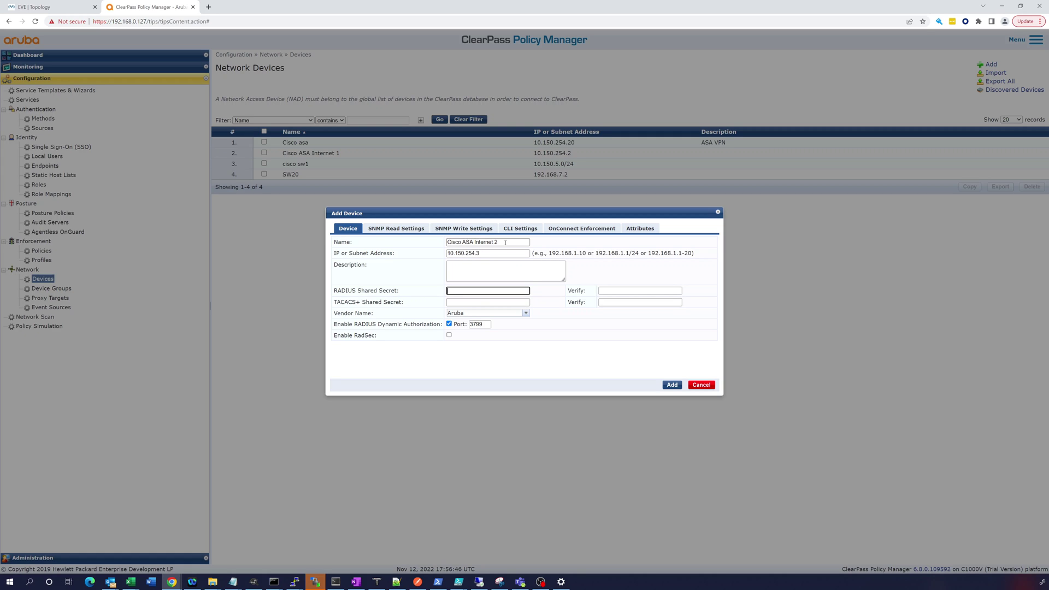
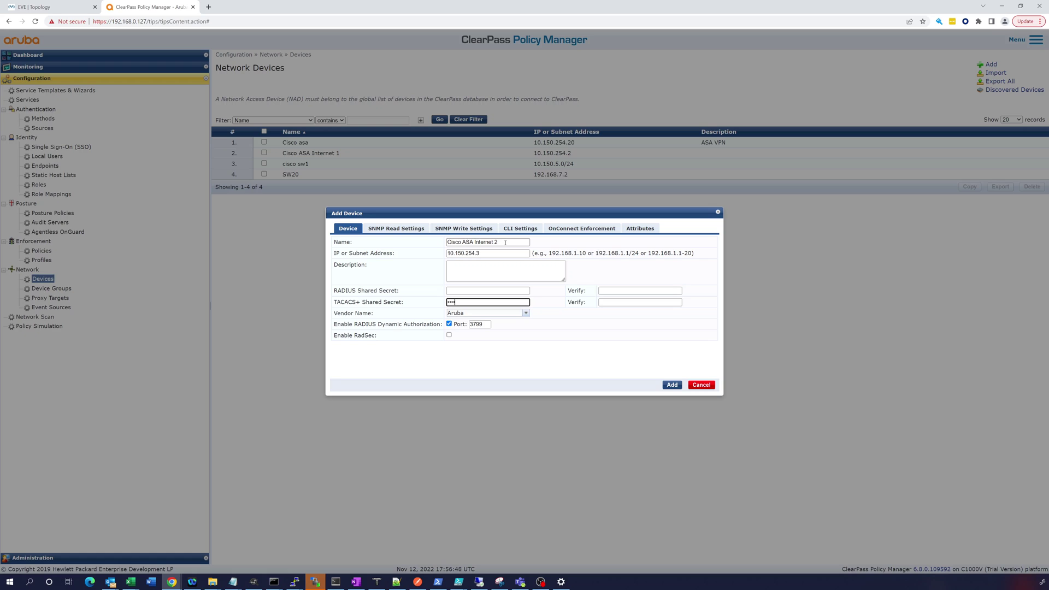
key(Tab)
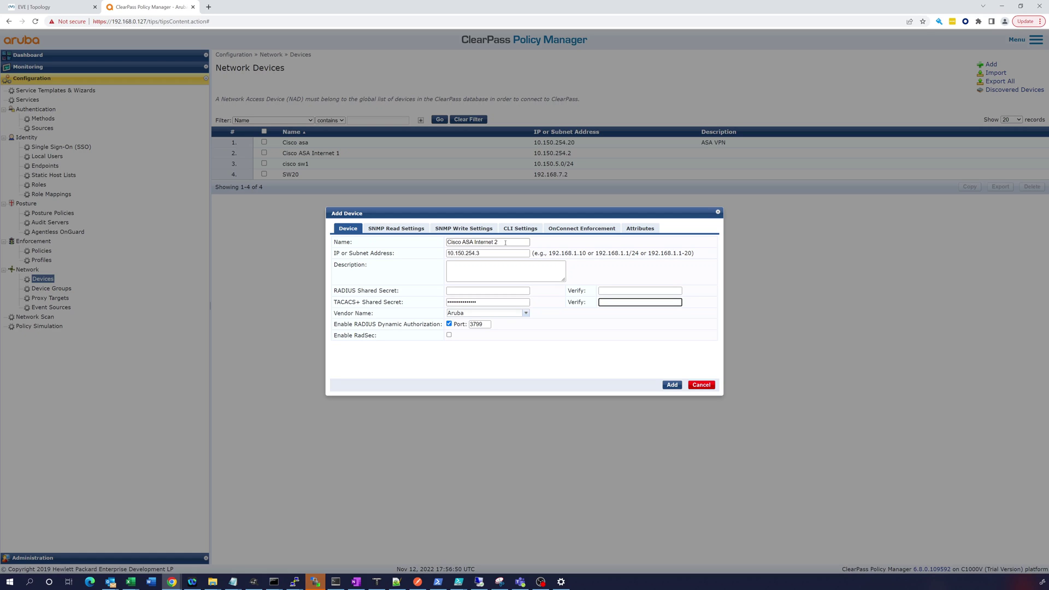
key(Tab)
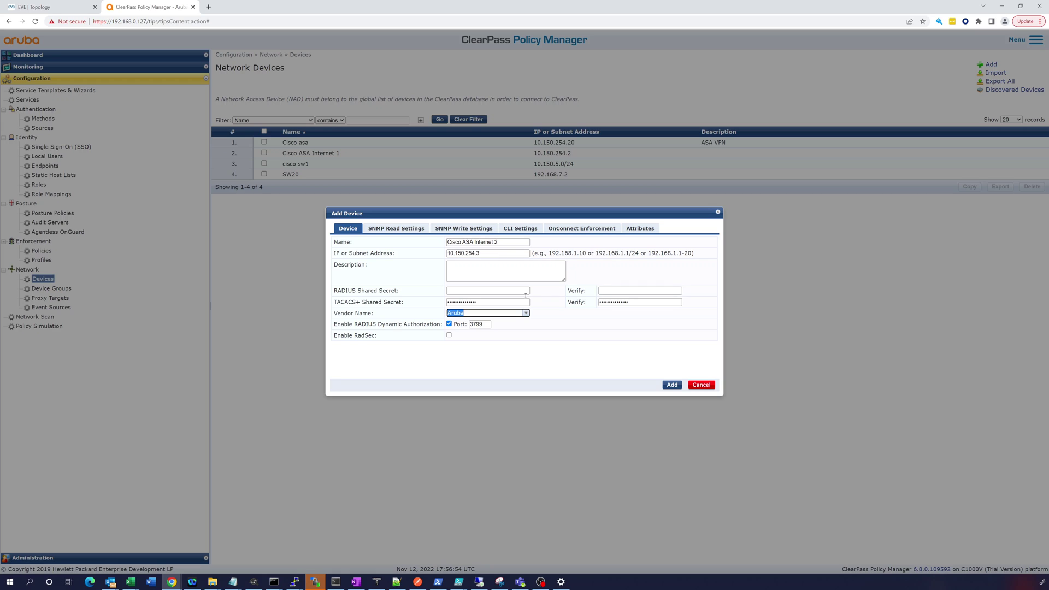
- Set vendor Cisco-ASA, disable RADIUS dynamic authorization, and add Cisco ASA Internet 2
click(524, 315)
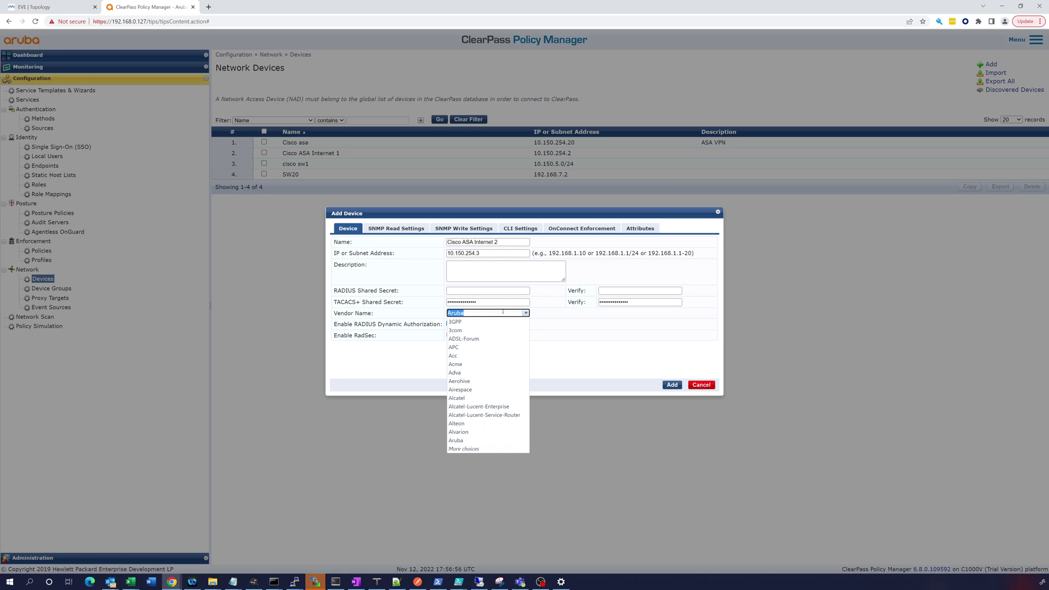
text(c)
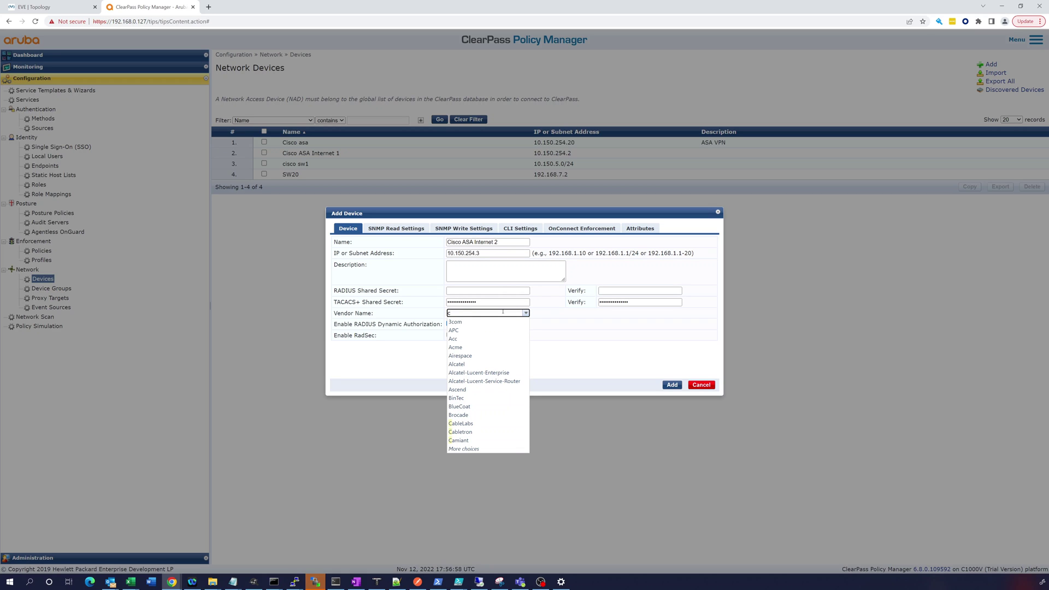
text(is)
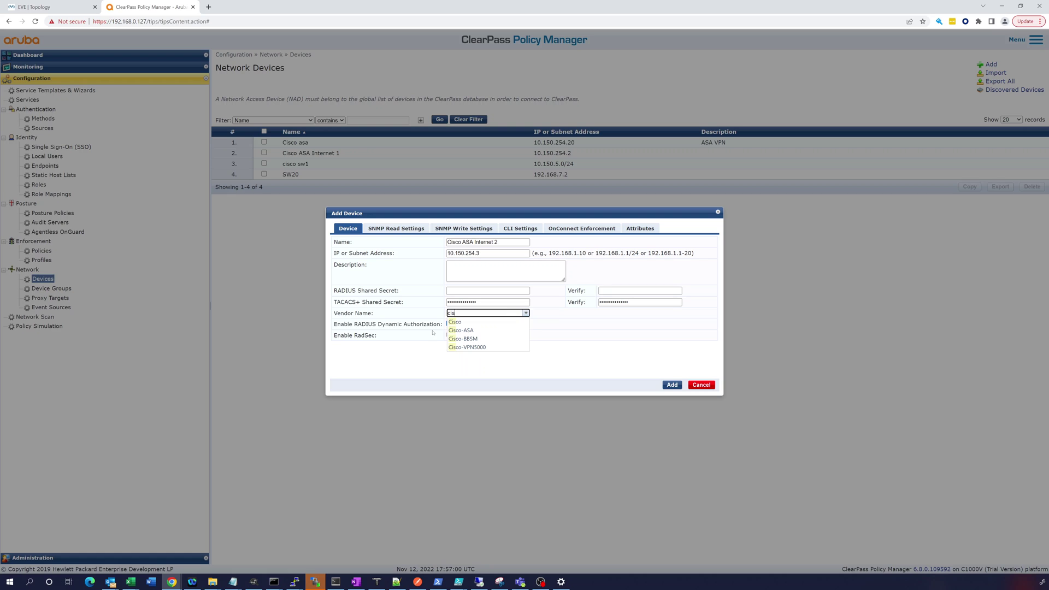
click(458, 330)
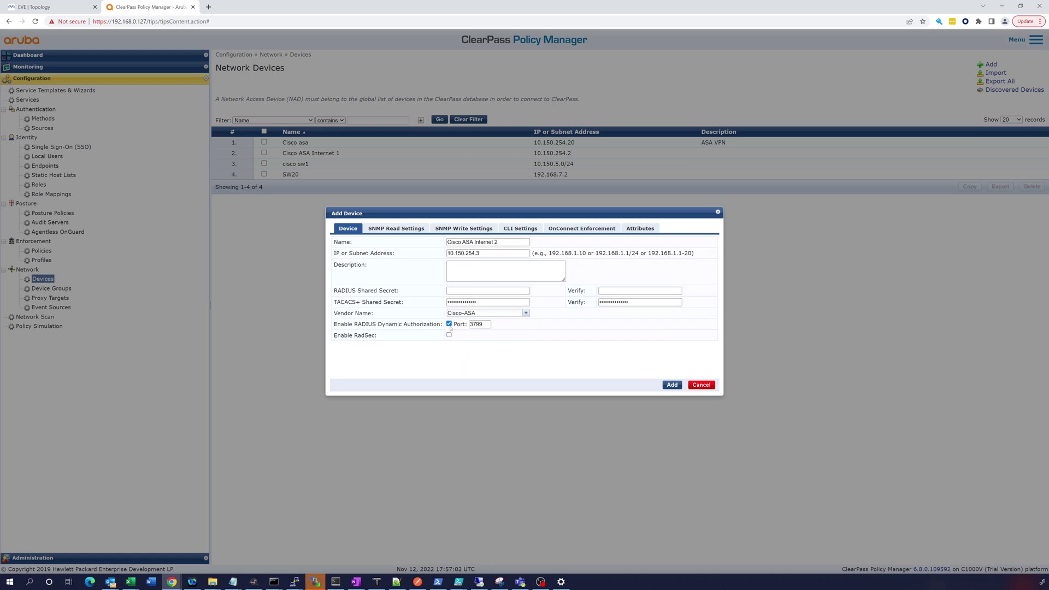
click(449, 325)
click(672, 386)
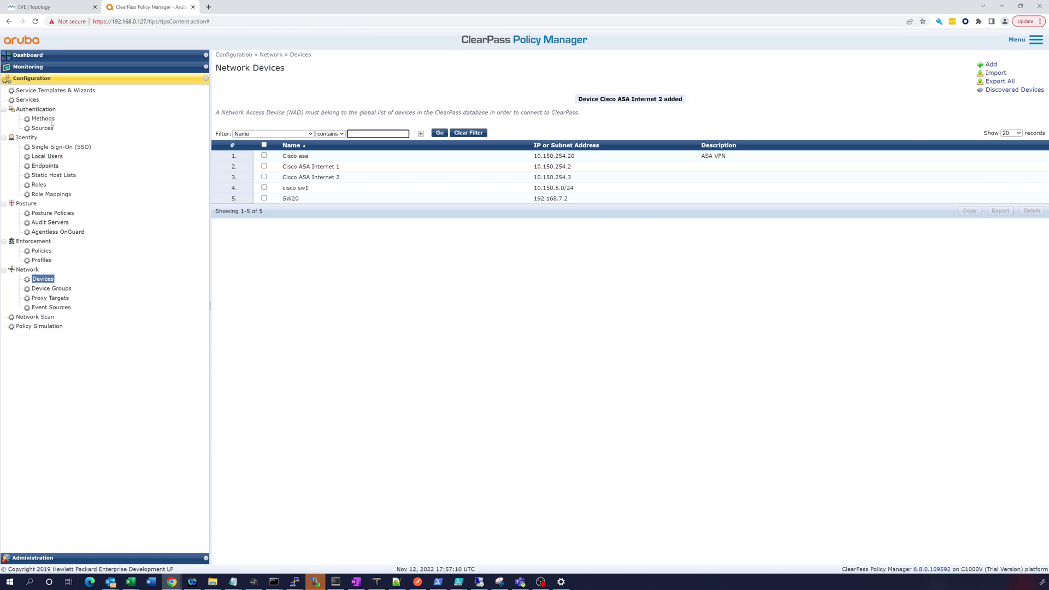
click(49, 8)
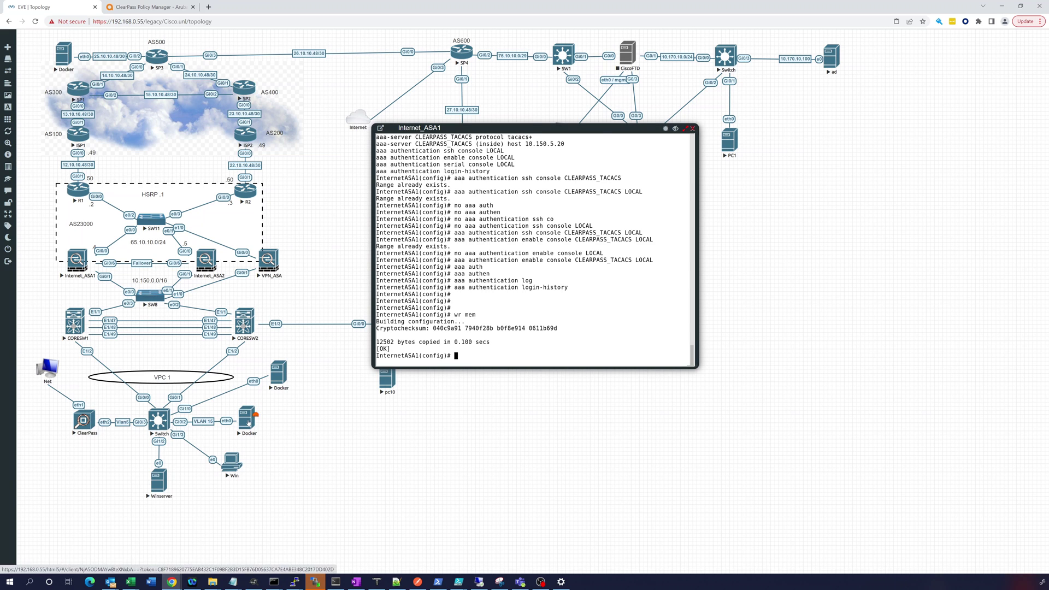
- Open the Docker host console in the centre, keeping the Internet_ASA1 console in front
click(254, 415)
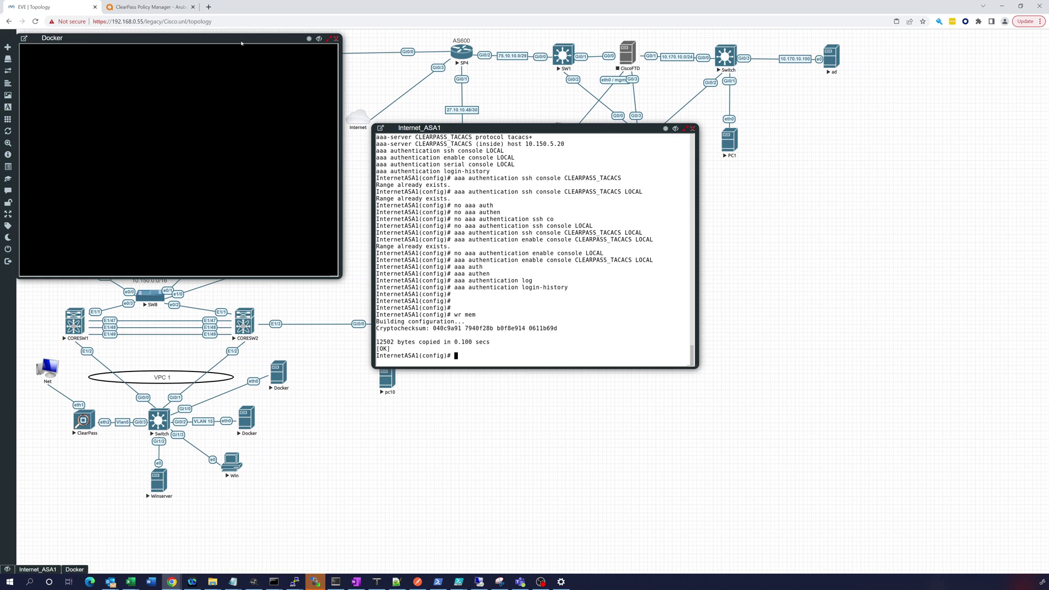
drag(260, 64, 533, 252)
click(517, 185)
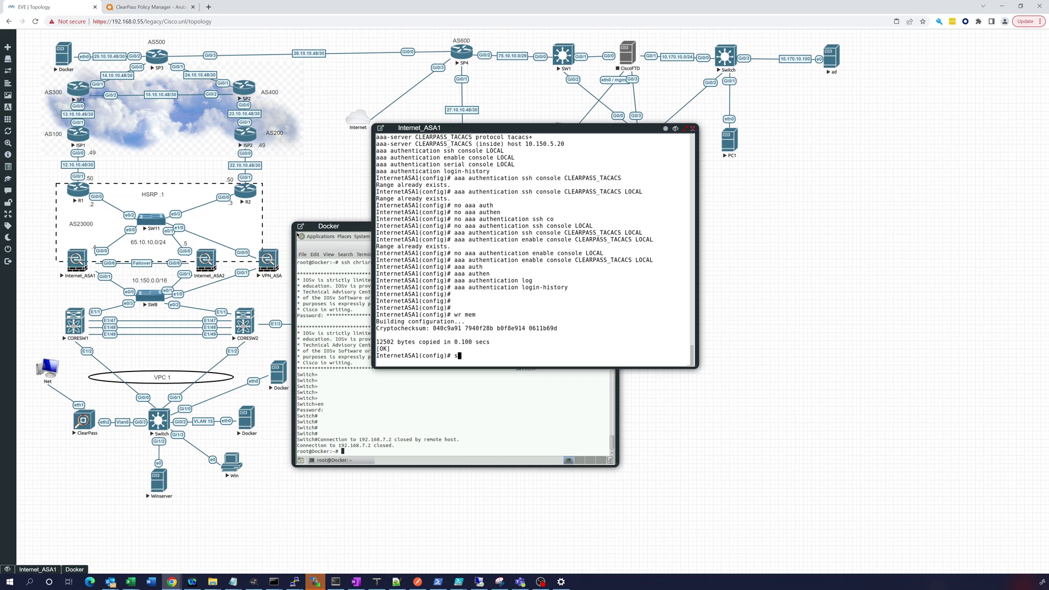
- On Internet_ASA1, page through show run, then filter it with 'show run | i ssh'
text(show run)
key(Return)
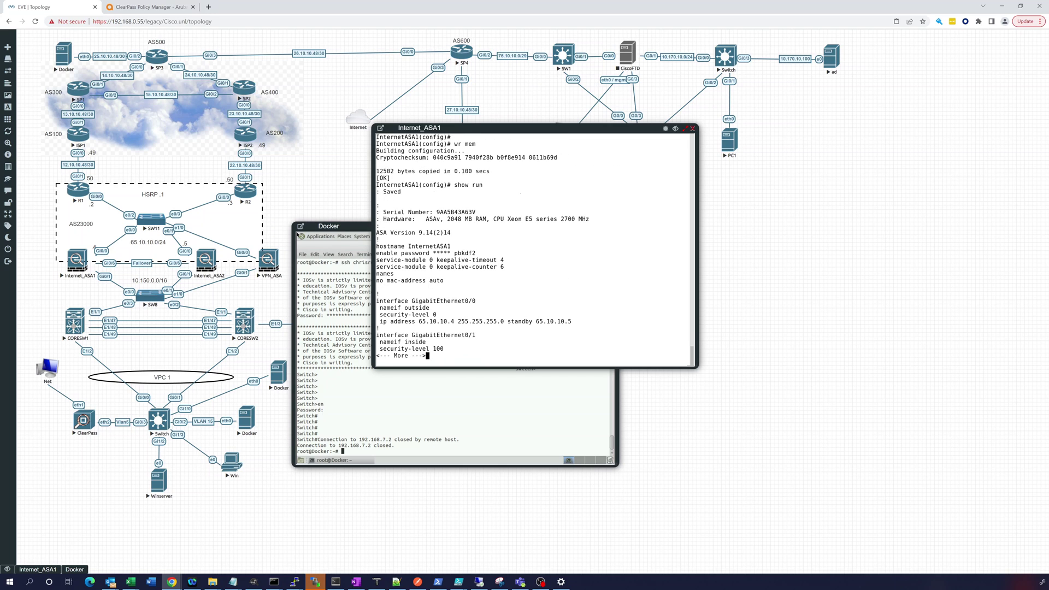
key(space)
key(space)
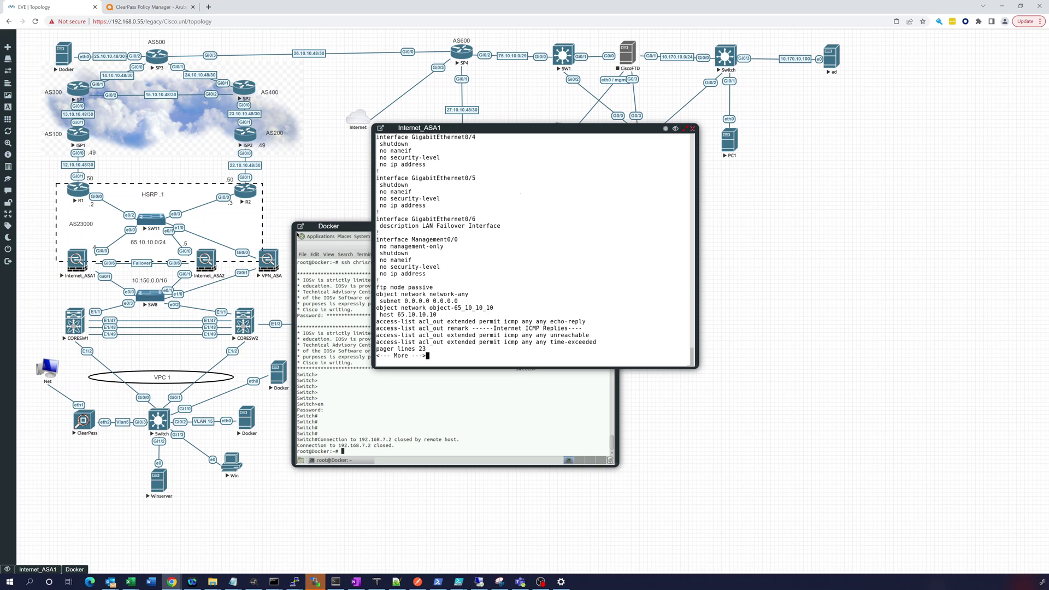
text(q)
text(show run | i )
text(ssh)
key(Return)
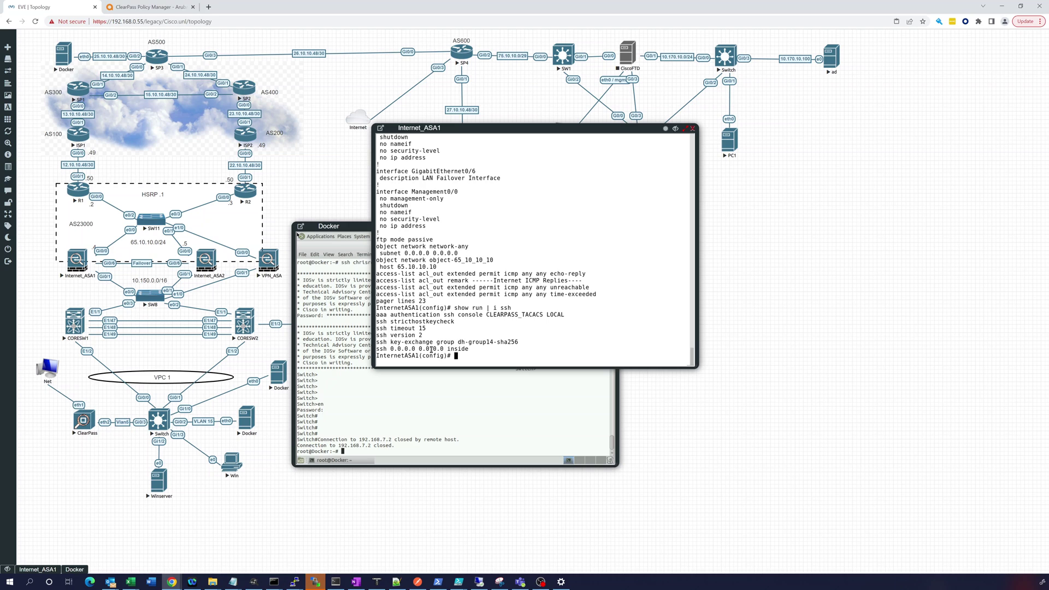
- From the Docker terminal, SSH to 10.150.254.2 as the directory user and enter enable mode
click(412, 399)
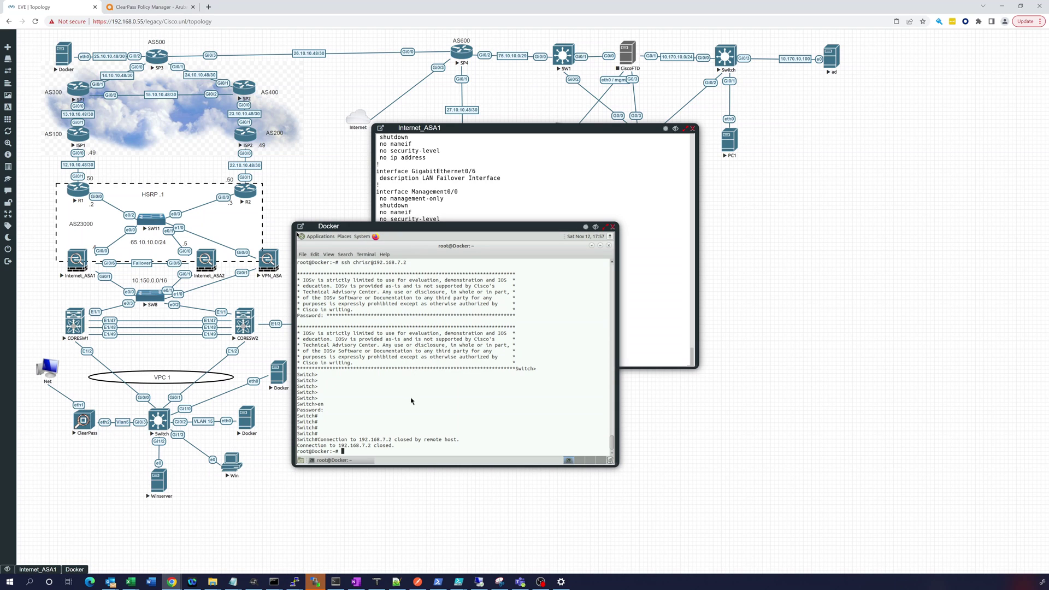
text(ssh chrisr@10.150.254.2)
key(Return)
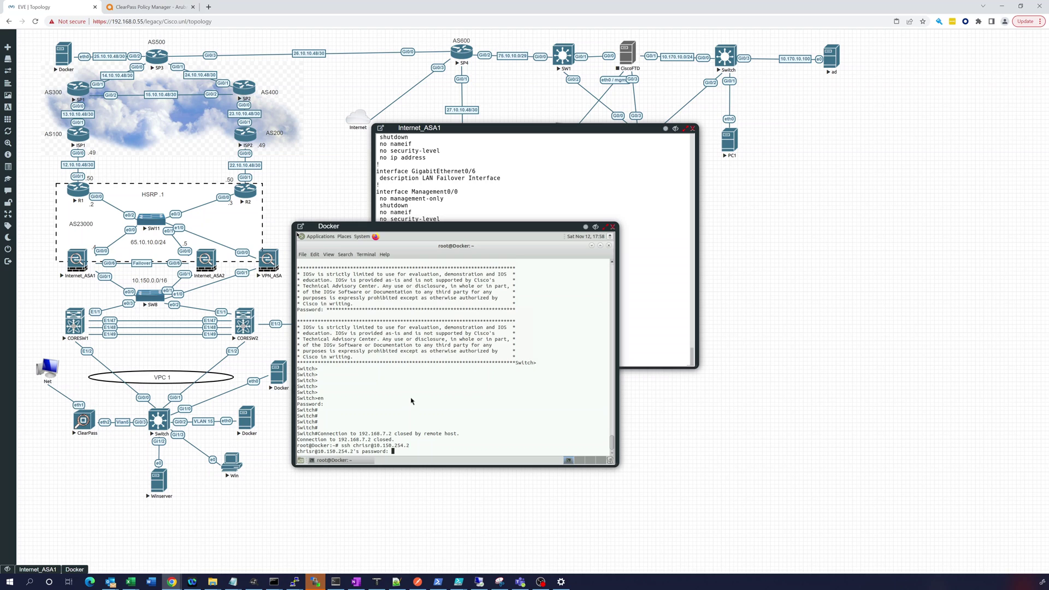
key(Return)
text(en)
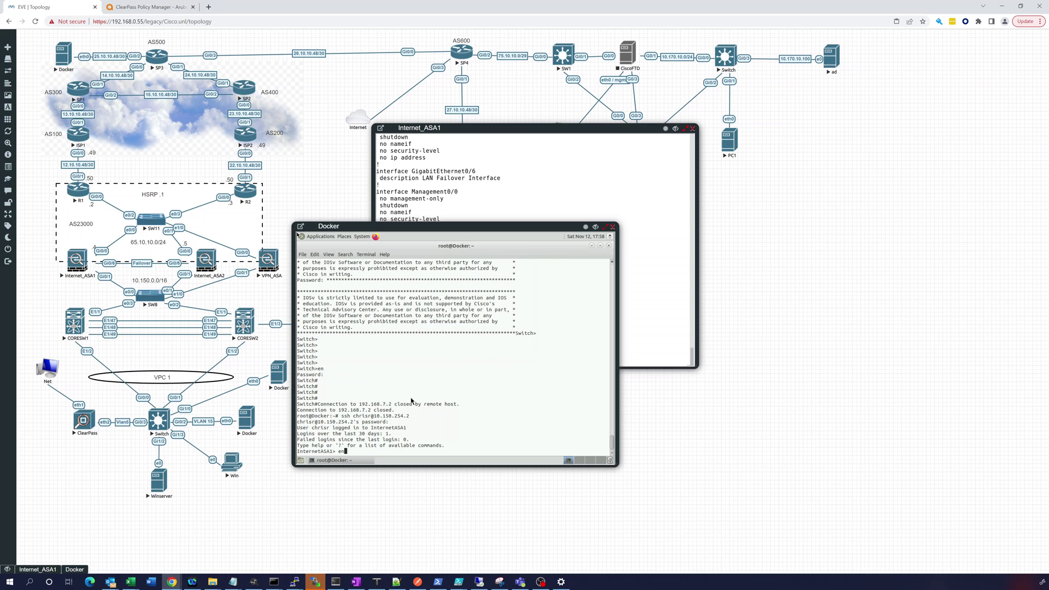
key(Return)
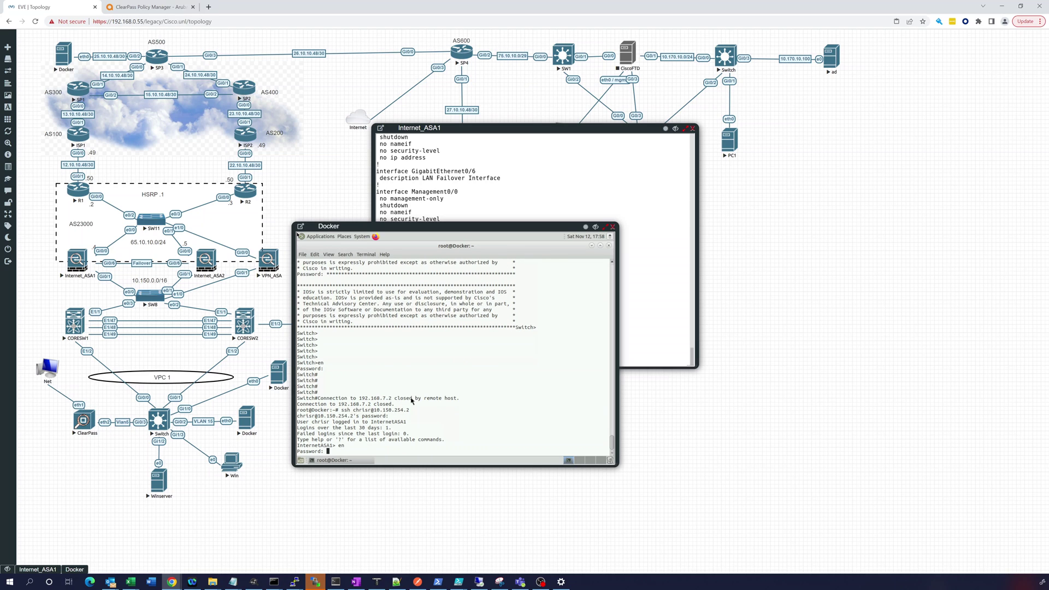
text(*******)
key(Return)
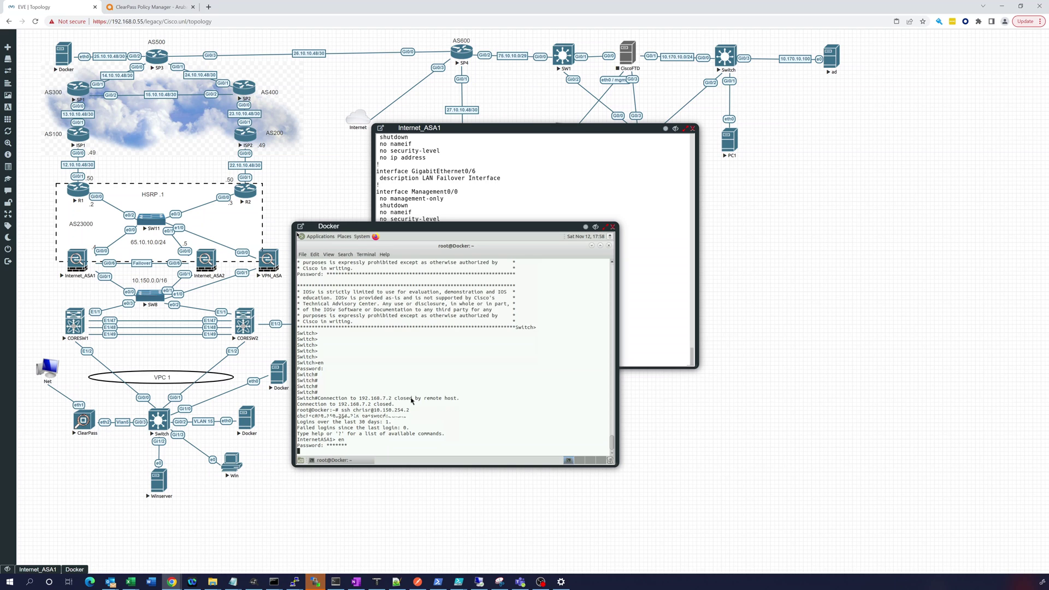
key(Return)
key(Return)
key(Return)
key(Return)
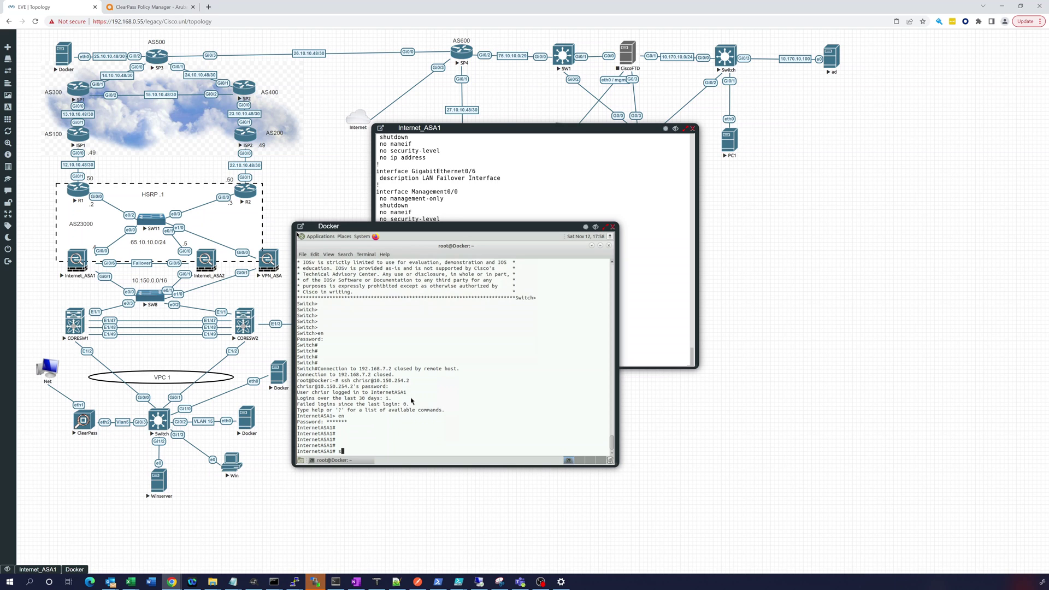
- Page through show run, then list interface addresses with 'show int ip br'
text(show run)
key(Return)
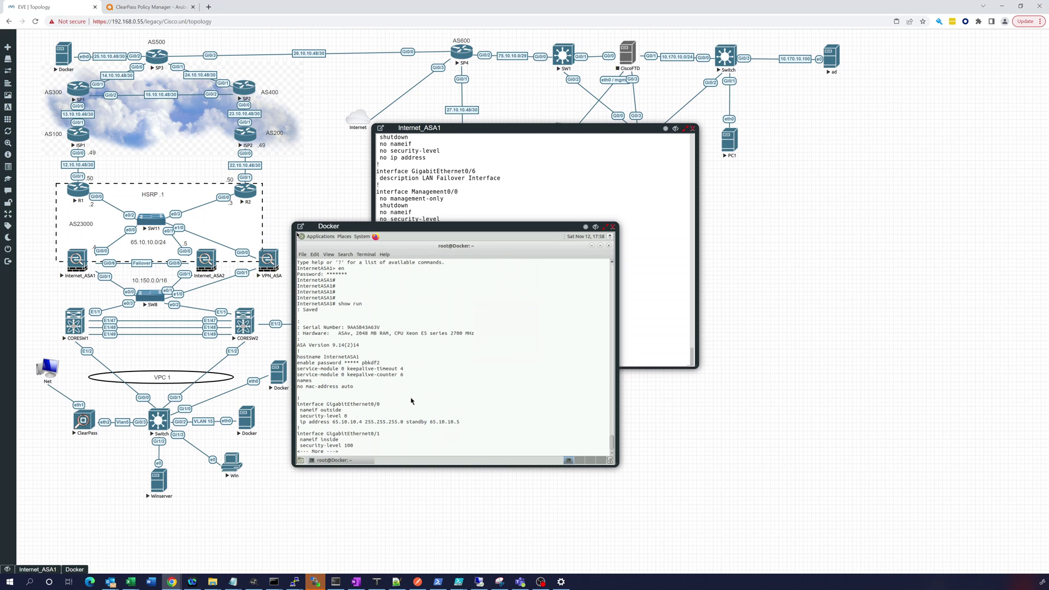
key(space)
key(space)
key(space)
key(space)
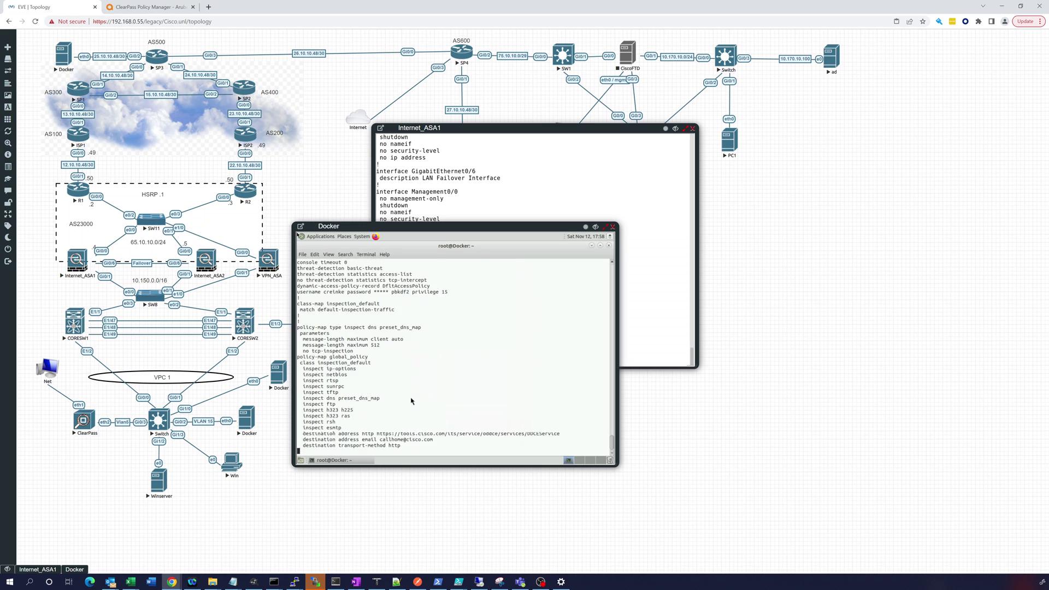
text(sh)
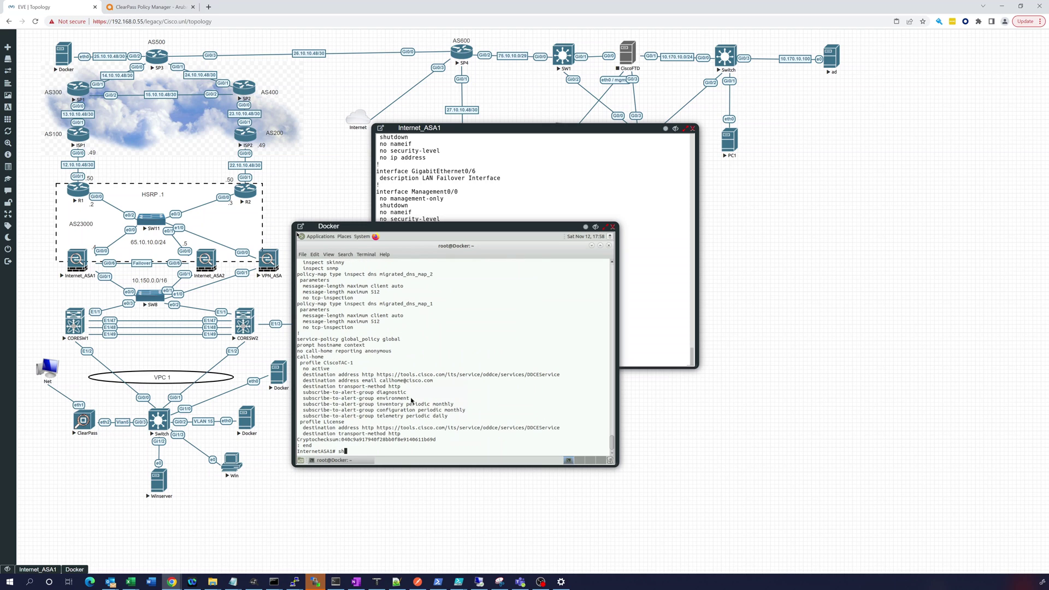
text(ow int ip status)
key(Return)
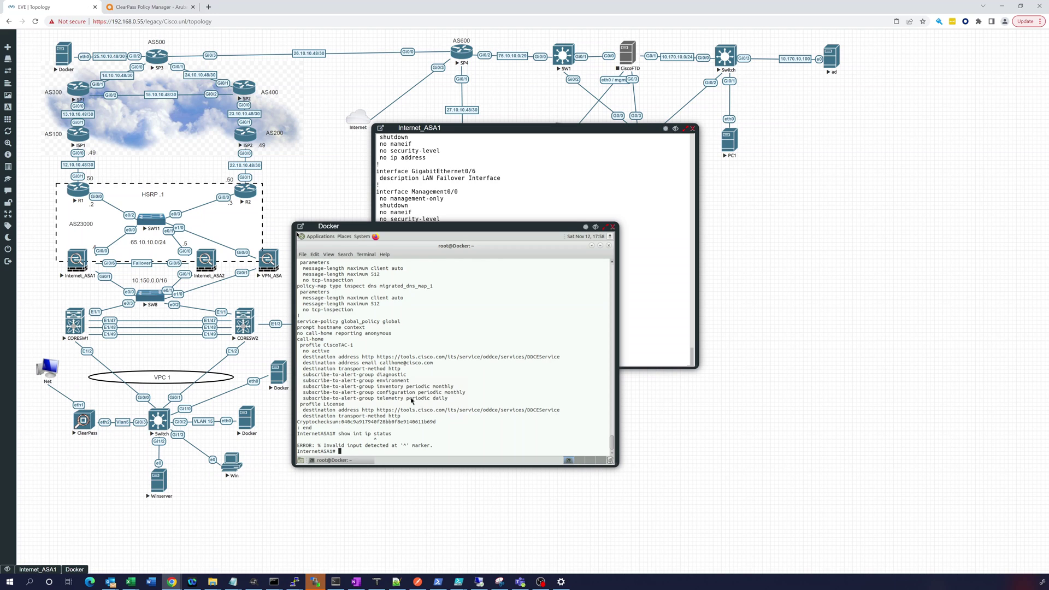
key(Up)
key(BackSpace)
key(BackSpace)
key(BackSpace)
key(BackSpace)
key(BackSpace)
key(BackSpace)
text(br)
key(Return)
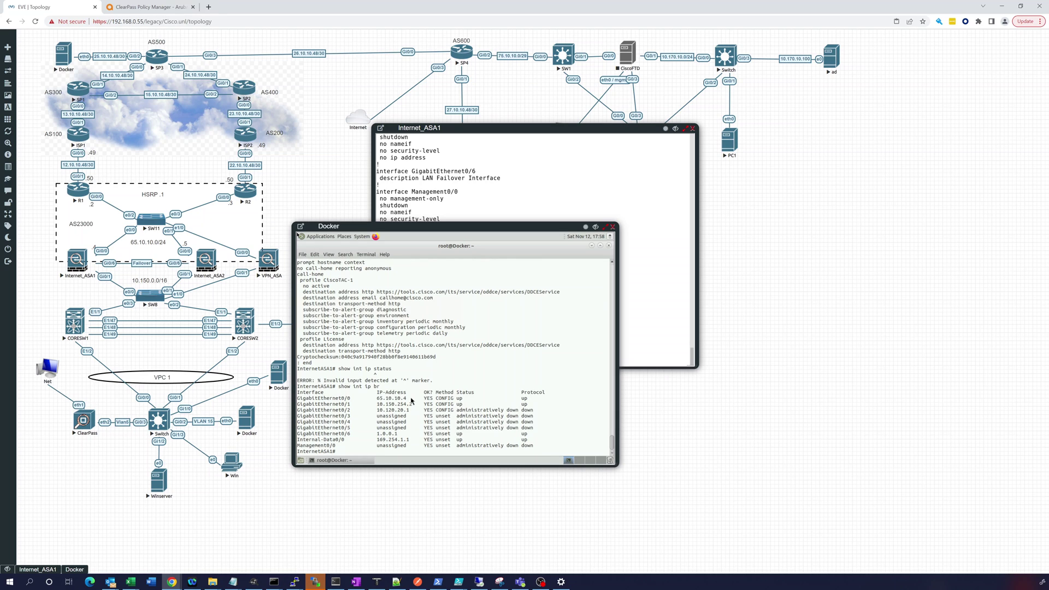
key(Return)
key(Return)
key(Return)
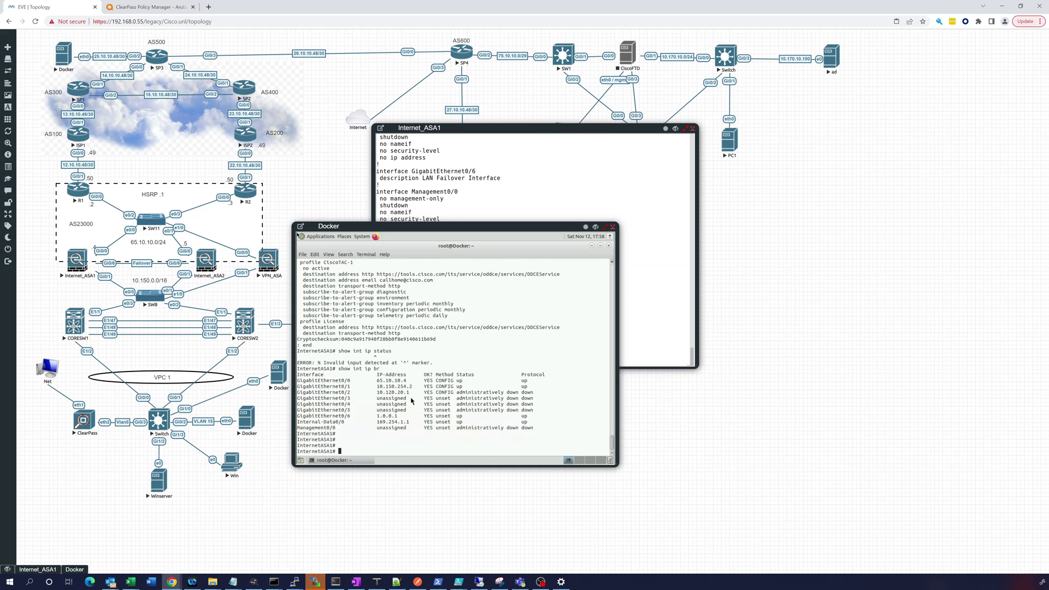
- Exit the ASA SSH session and recall the previous ssh command
text(exit)
key(Return)
key(Return)
key(Return)
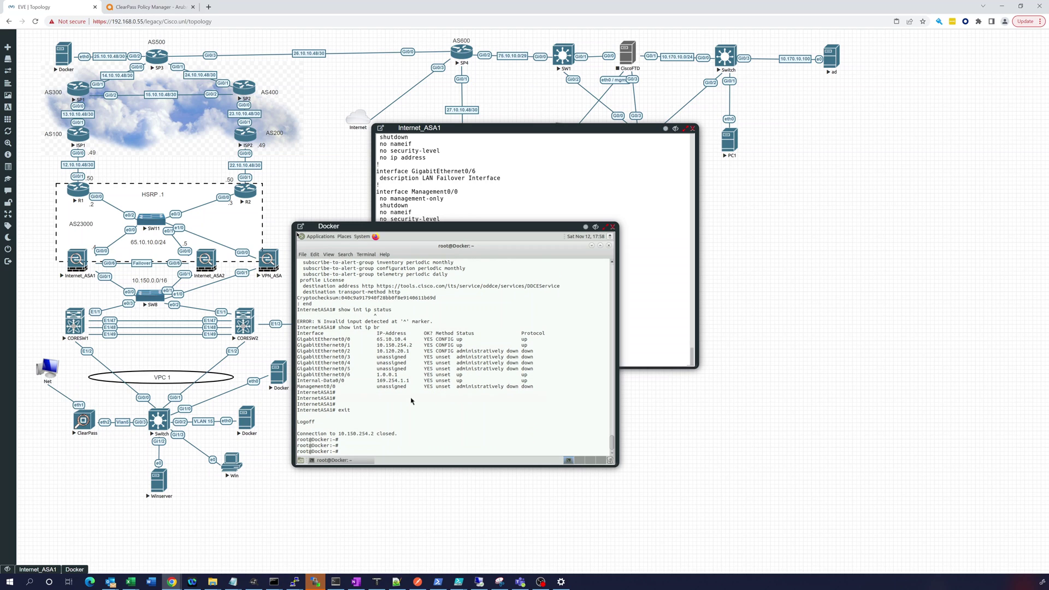
key(Up)
- SSH to 10.150.254.3, accept the host key, and enter the login password
text(3)
key(Return)
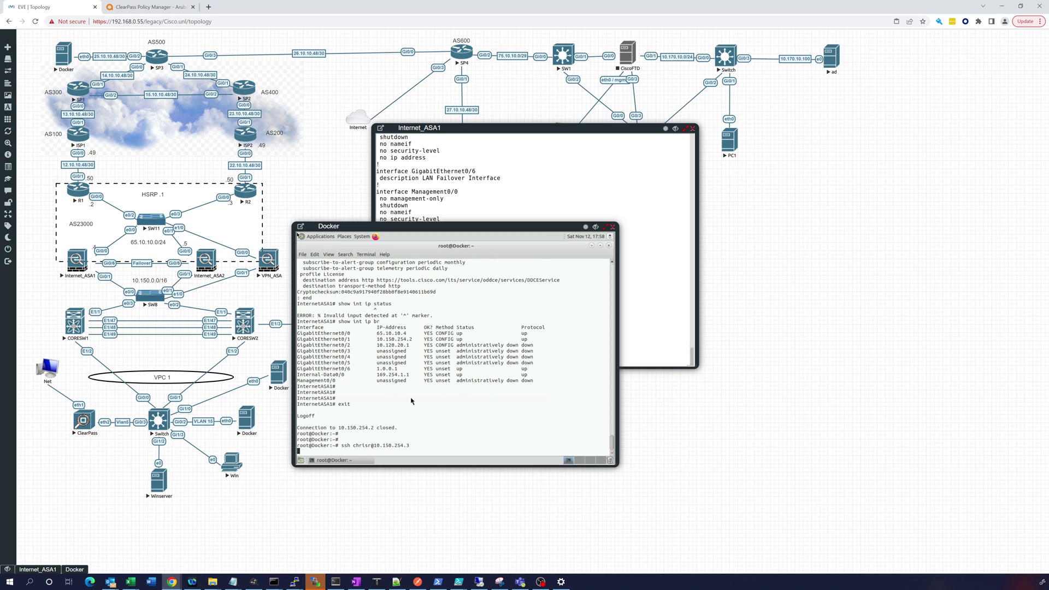
text(yes)
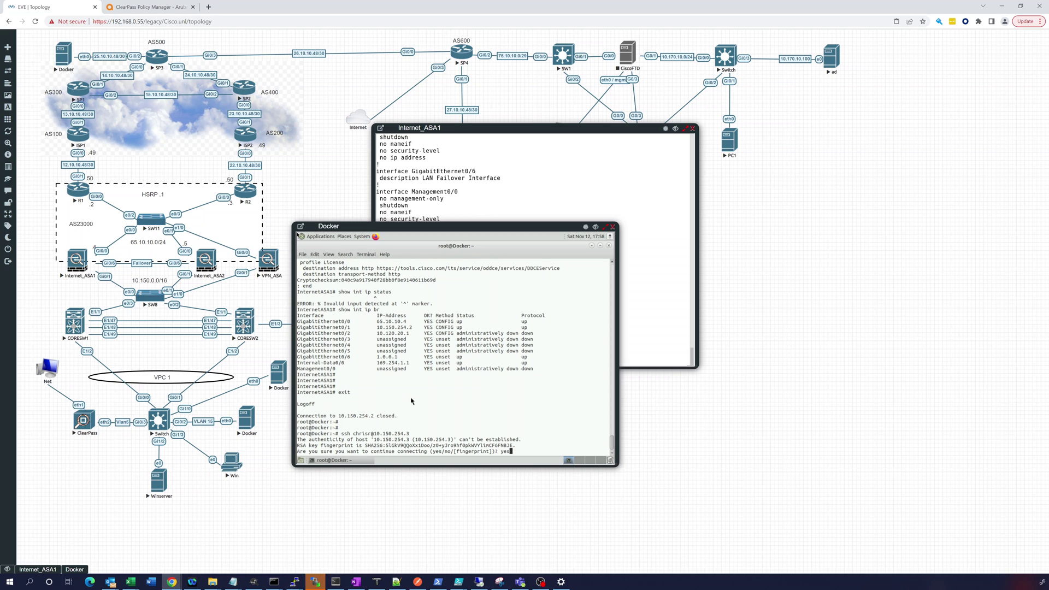
key(Return)
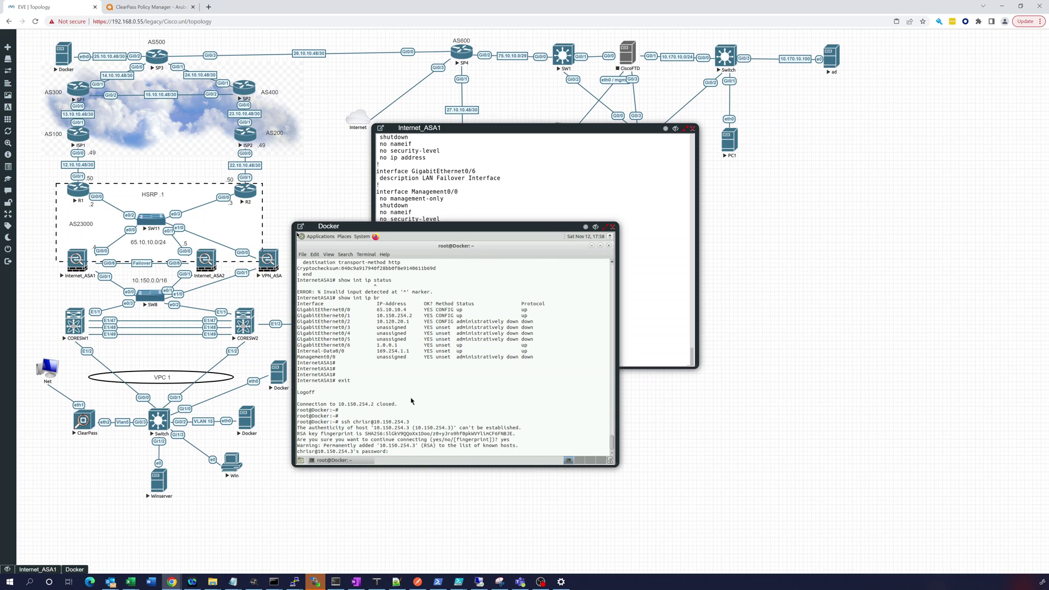
key(Return)
- Enter privileged mode with the enable password, then exit back to the root shell
text(en)
key(Return)
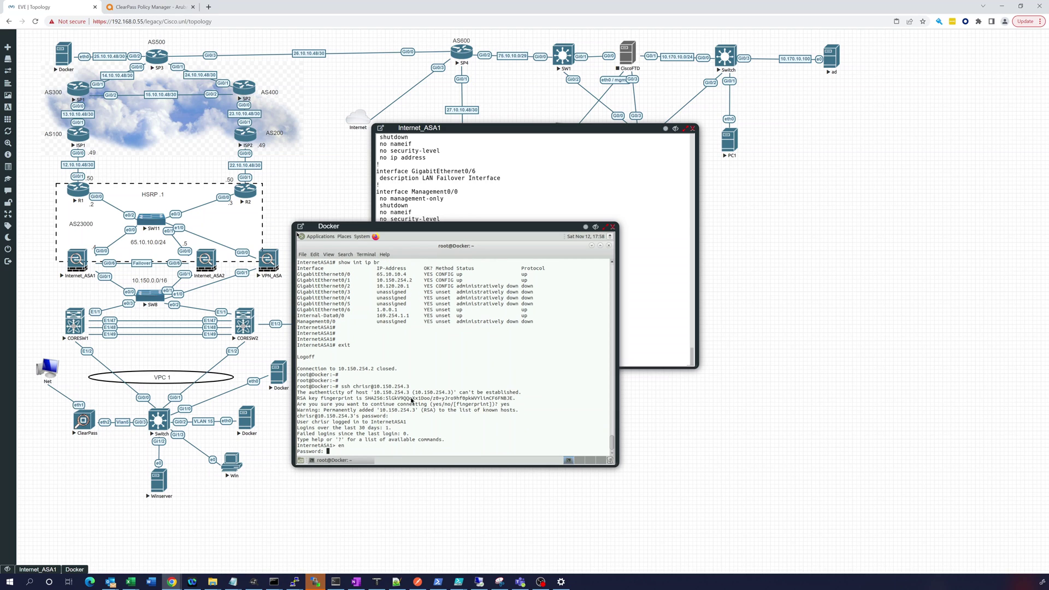
key(Return)
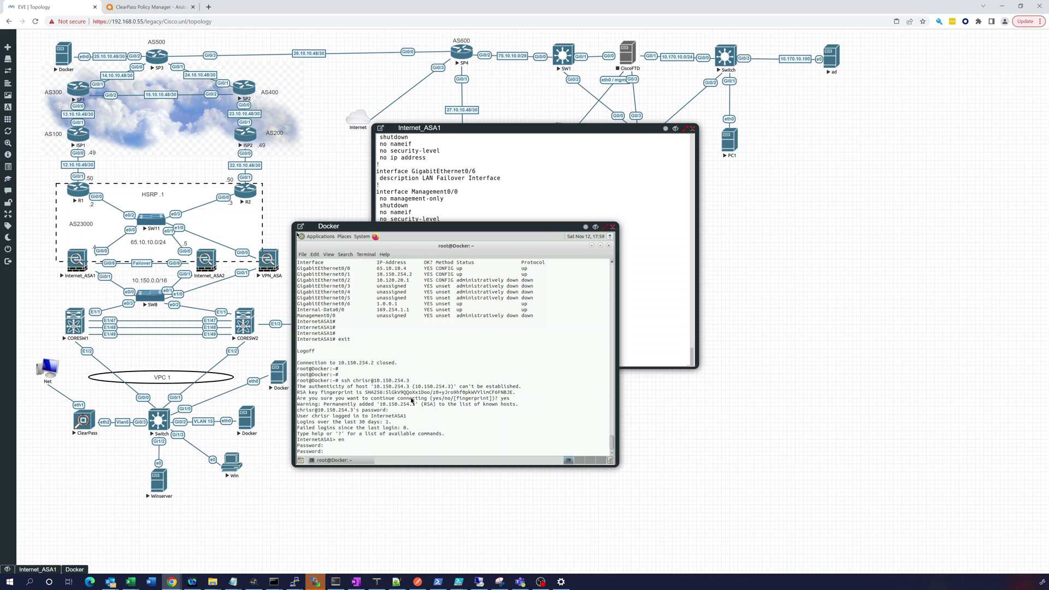
text(*******)
key(Return)
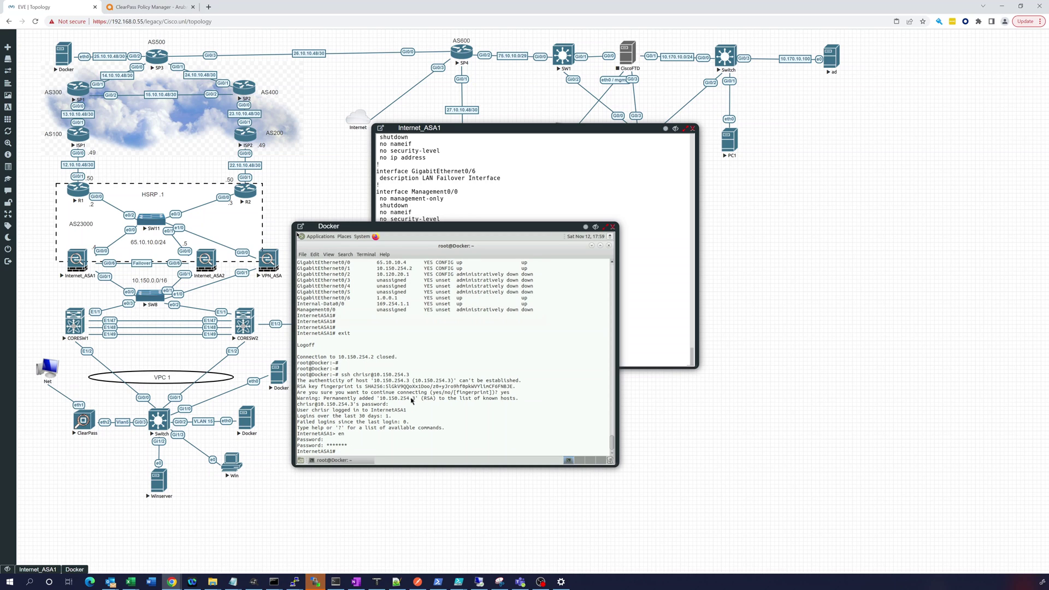
key(Return)
key(Return)
key(Return)
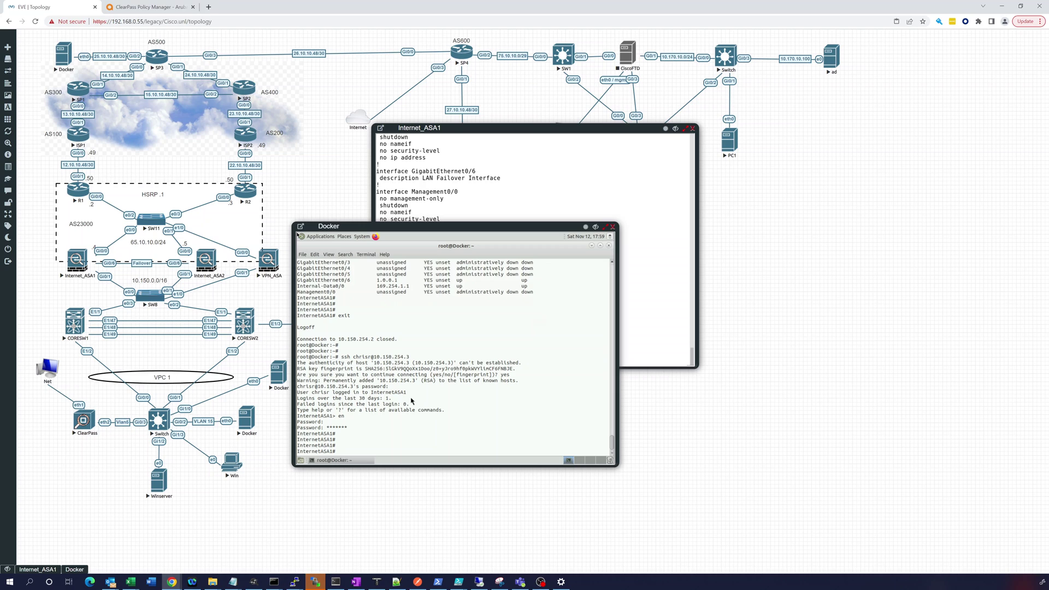
text(exit)
key(Return)
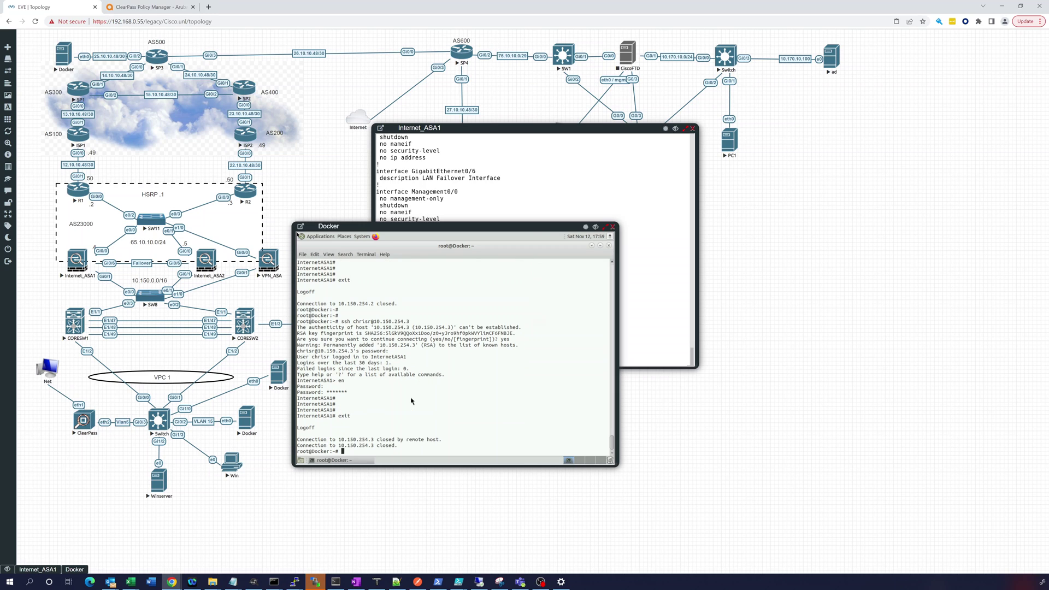
key(Return)
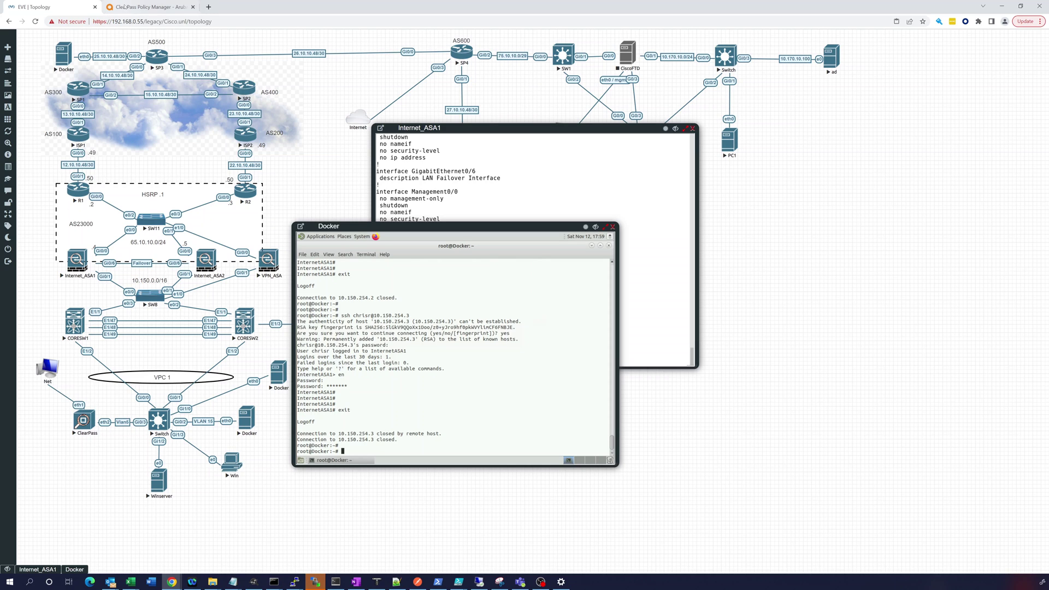
- In ClearPass, open the newest Cisco ASA tacacs record in Monitoring > Access Tracker
click(125, 8)
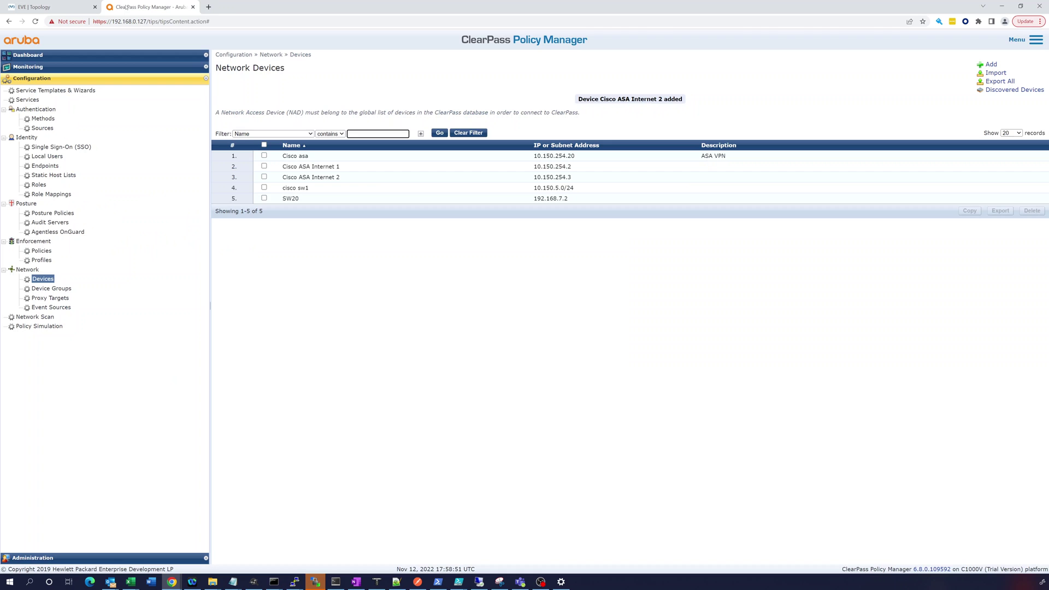
click(48, 66)
click(48, 88)
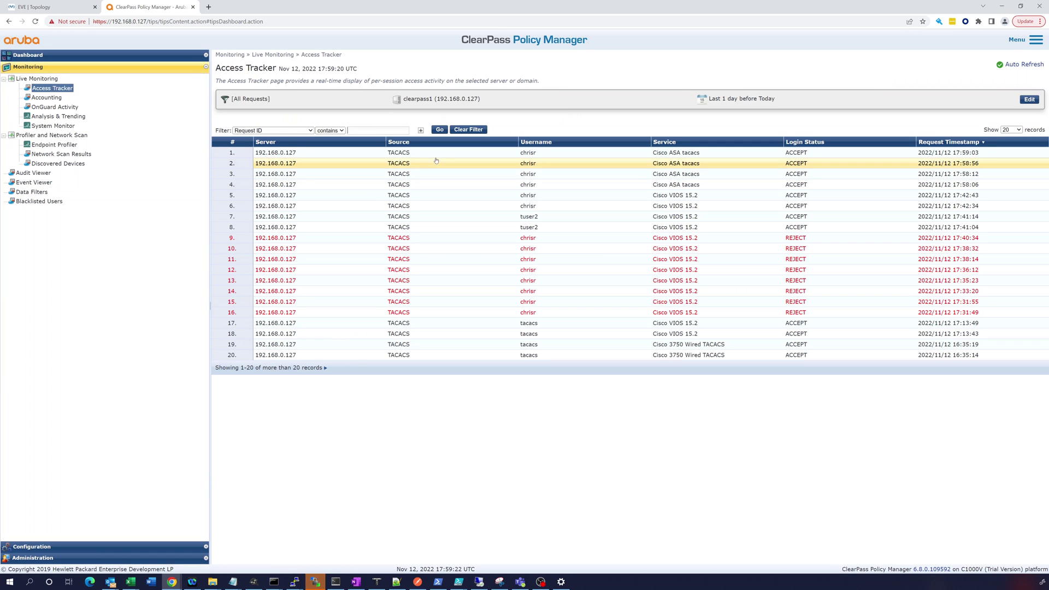
click(435, 152)
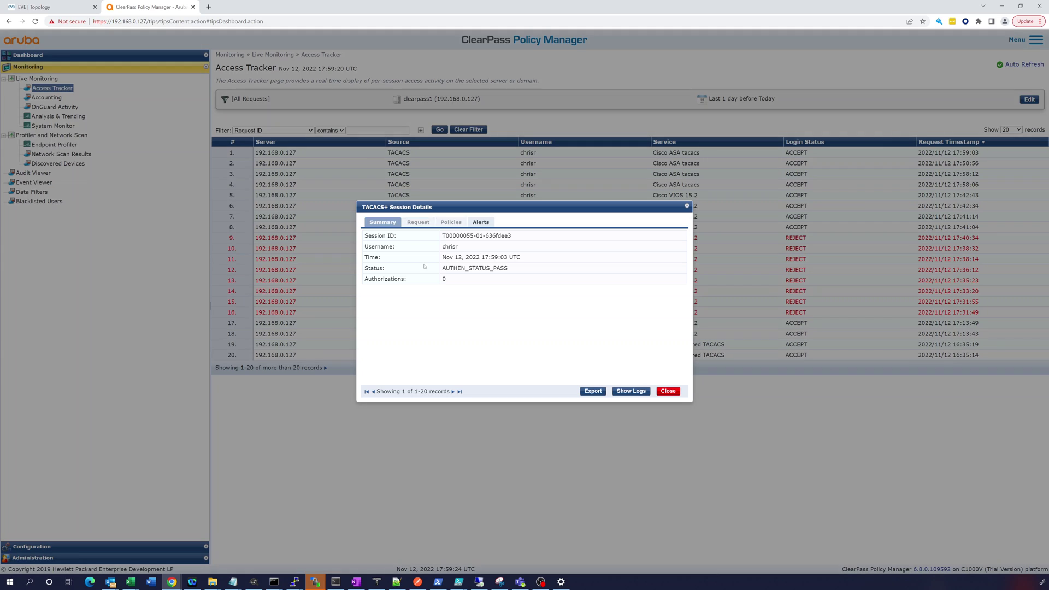
- Review its Request and Policies, expand computed and authorization attributes, then close the details
click(417, 222)
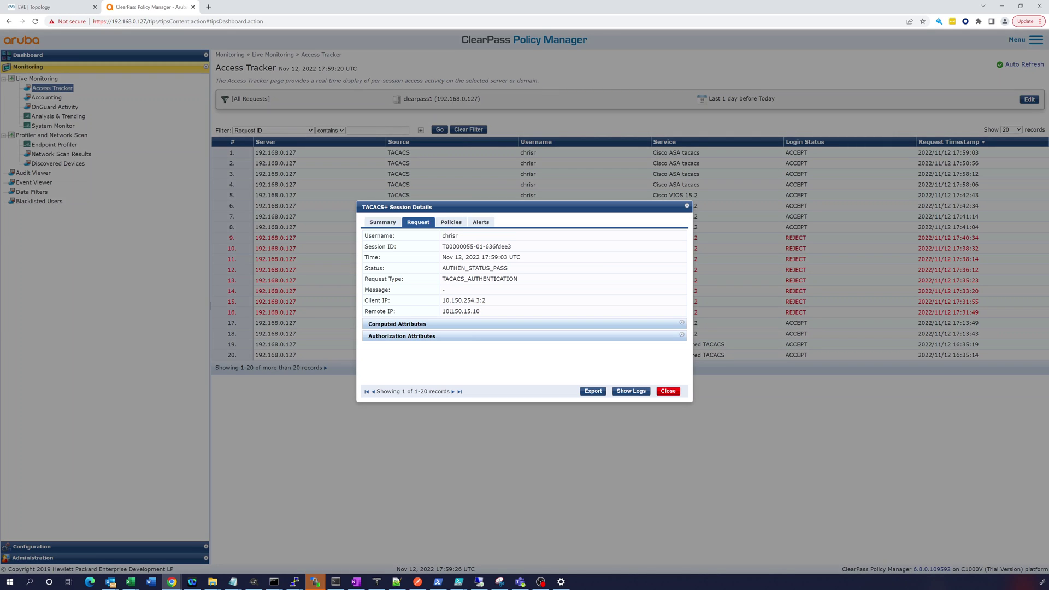
click(446, 223)
click(426, 223)
click(414, 324)
scroll(479, 319, down, 3)
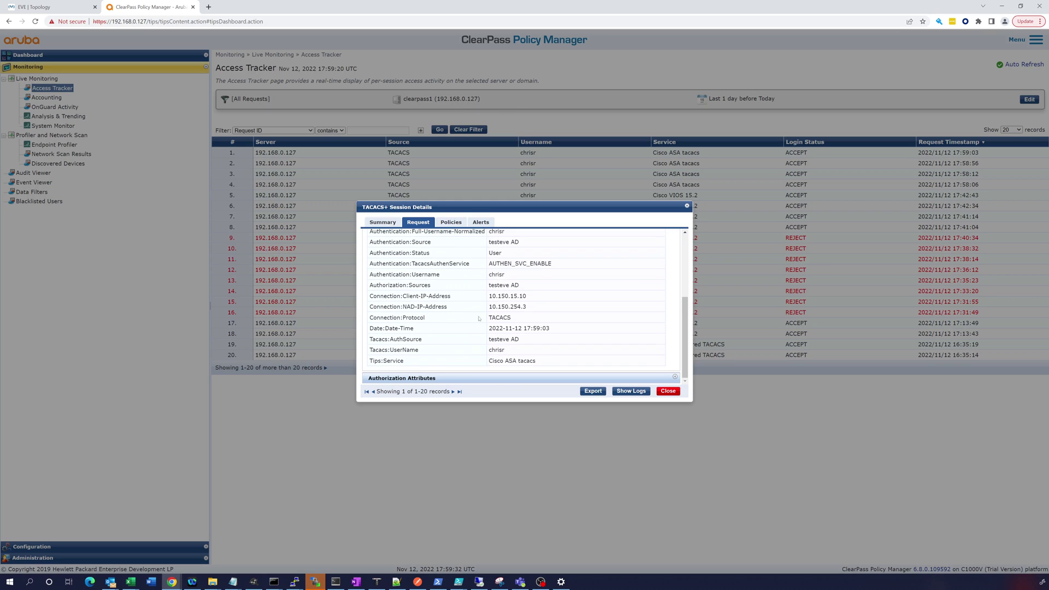
click(434, 378)
scroll(446, 343, down, 2)
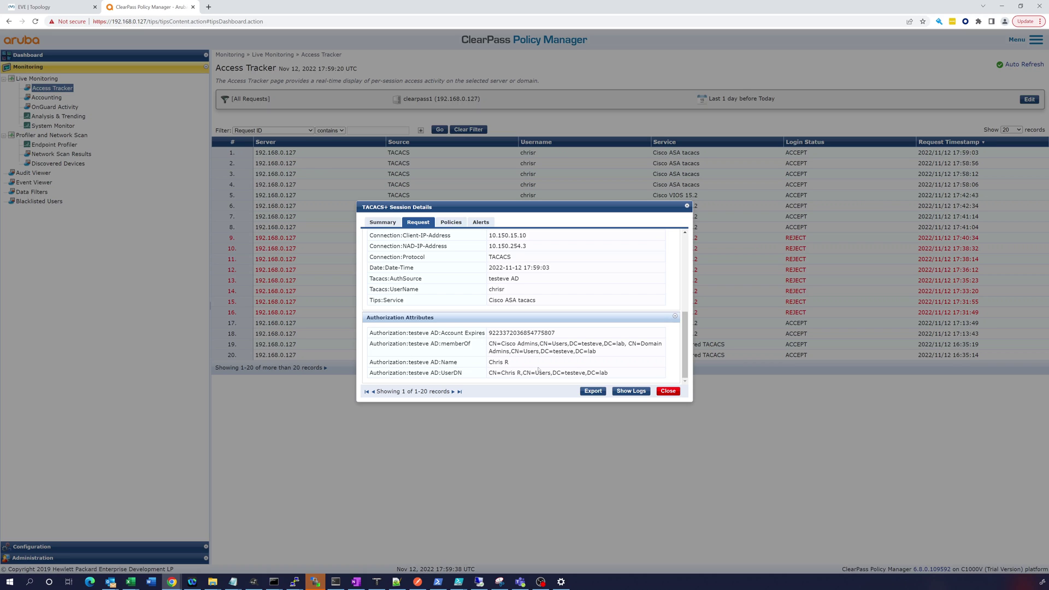
click(668, 391)
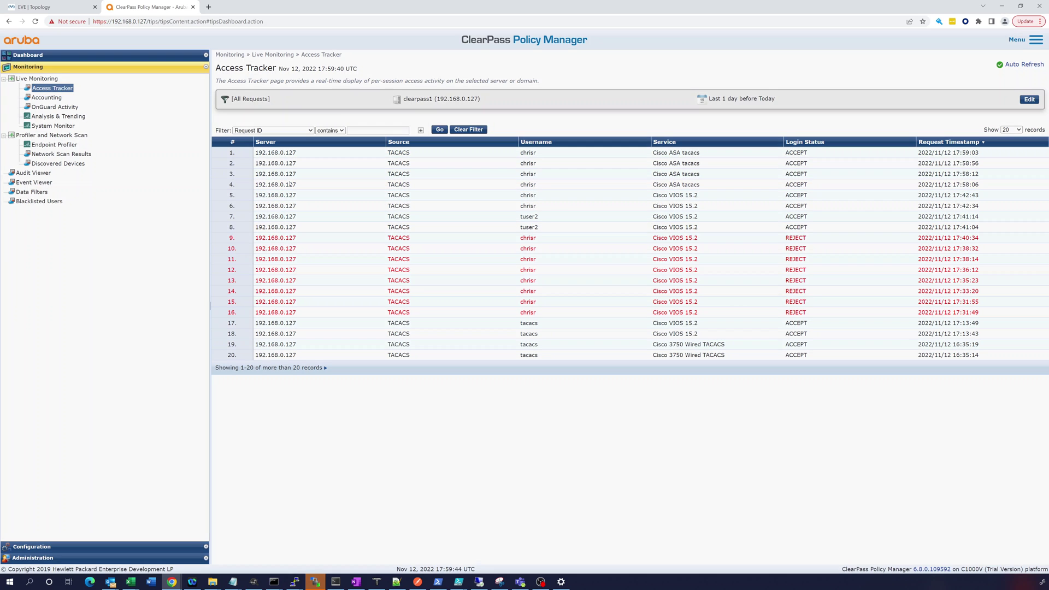
- Open the 17:58:06 login record and expand its Request authorization attributes
click(290, 184)
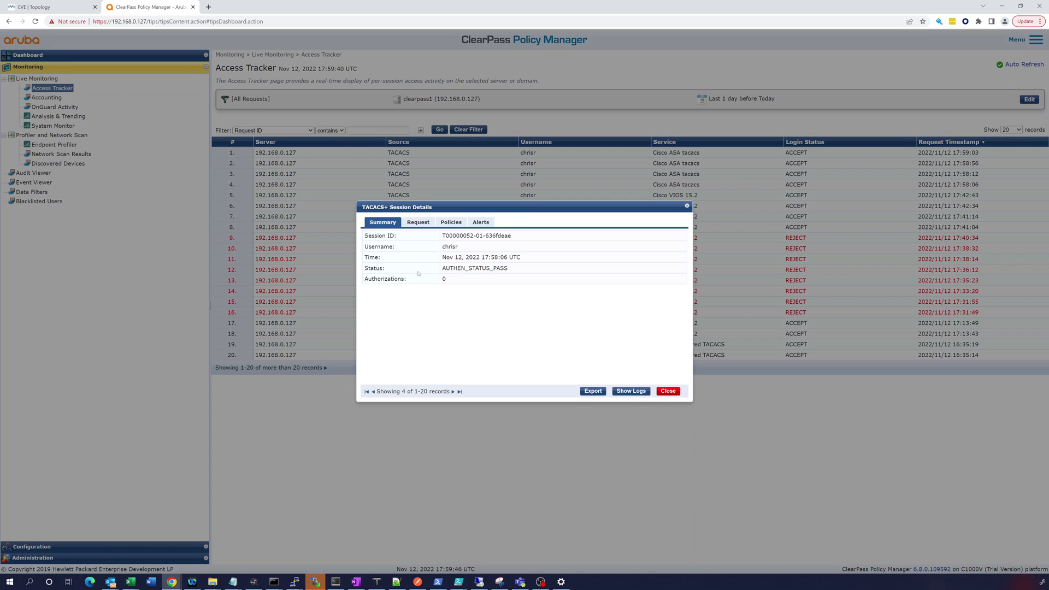
click(423, 223)
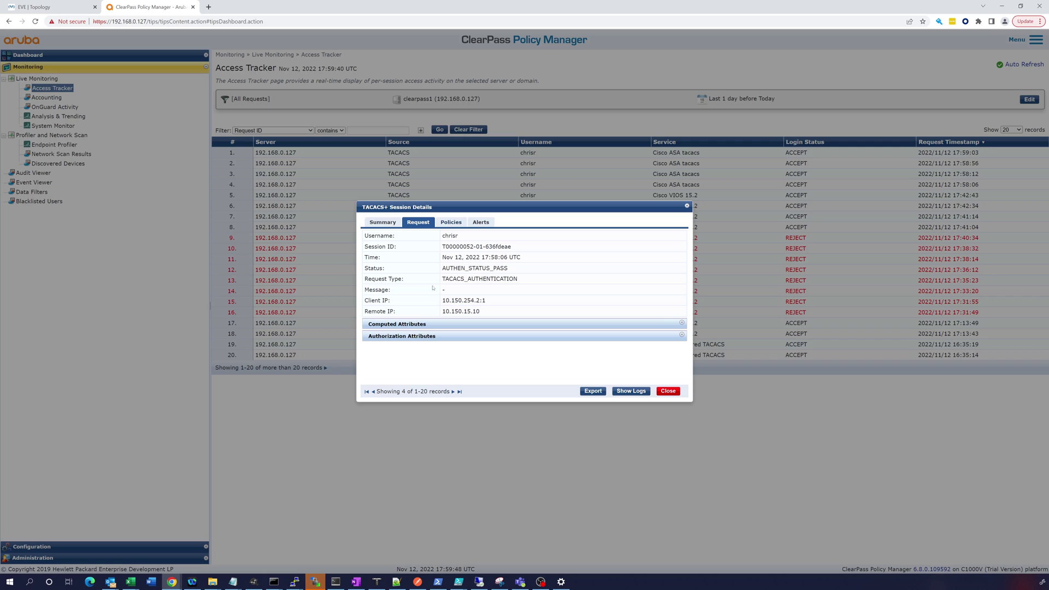
click(429, 336)
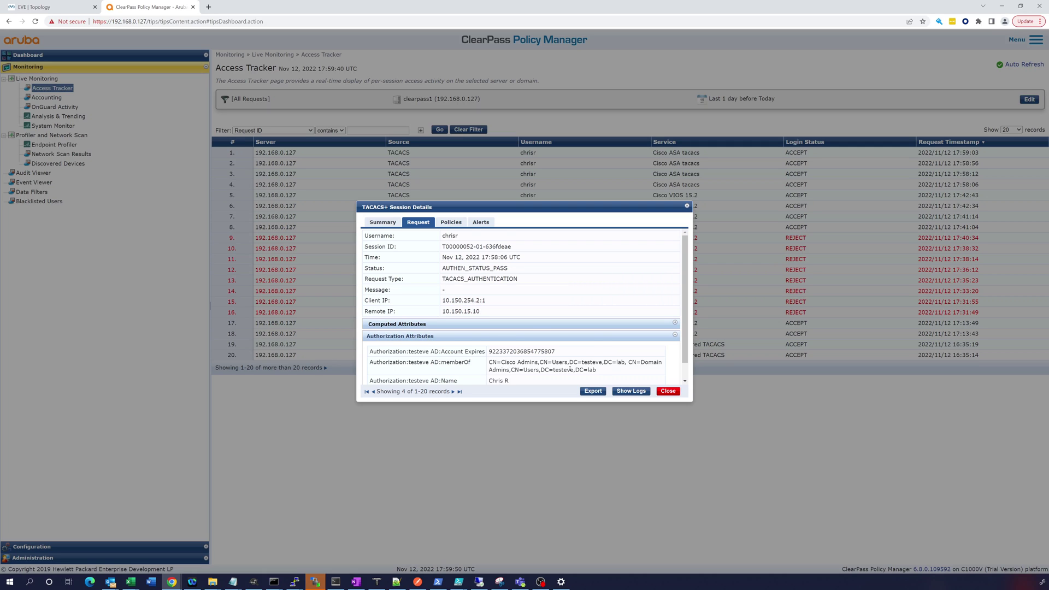
scroll(570, 370, down, 1)
- Check the local-repository alert and the TACACS Cisco Priv 15 policy, then return to Summary
click(486, 224)
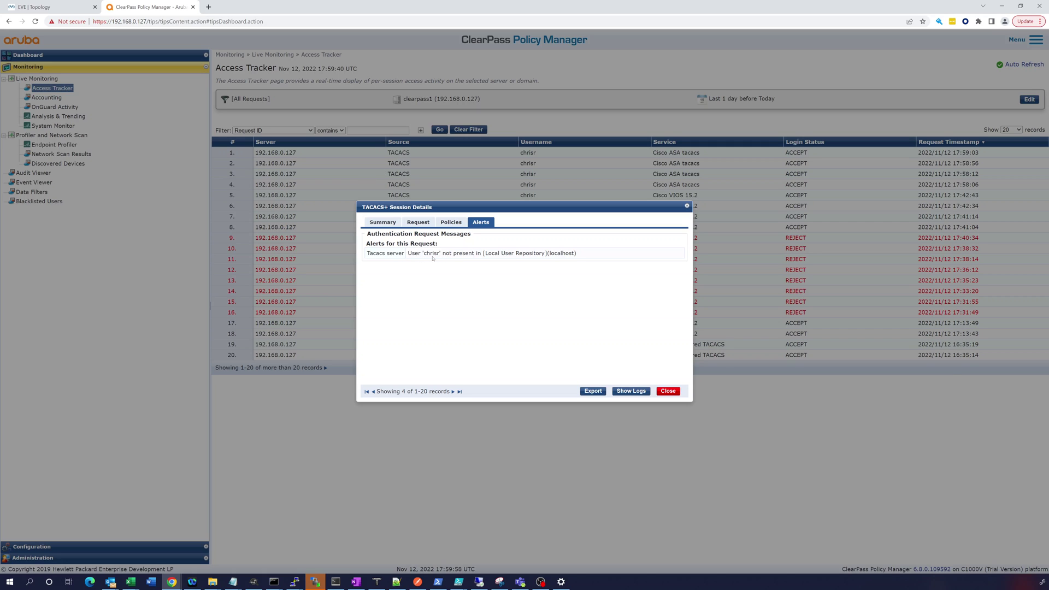
drag(408, 253, 590, 258)
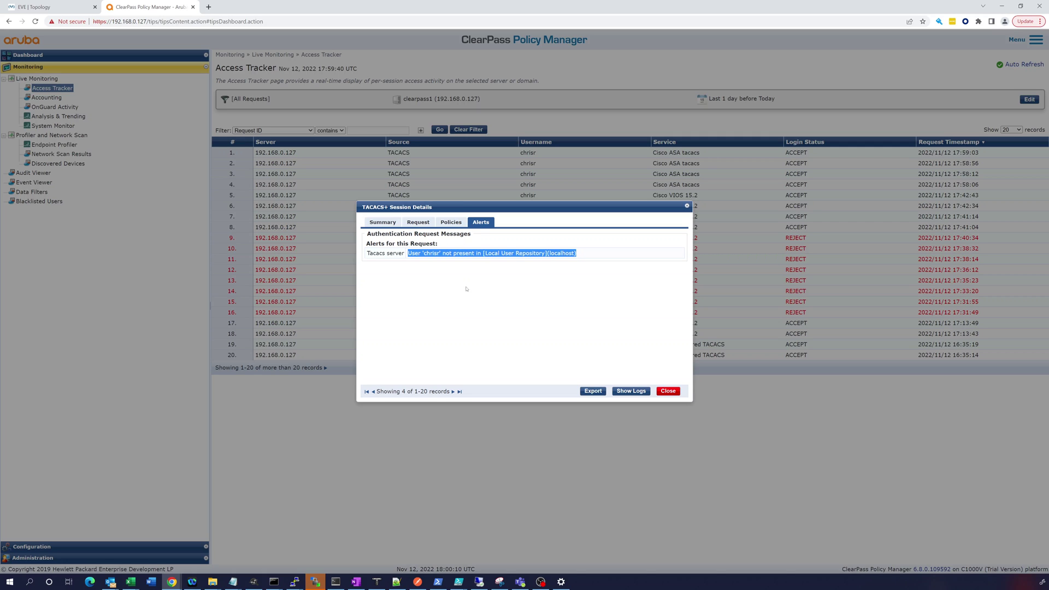
click(450, 223)
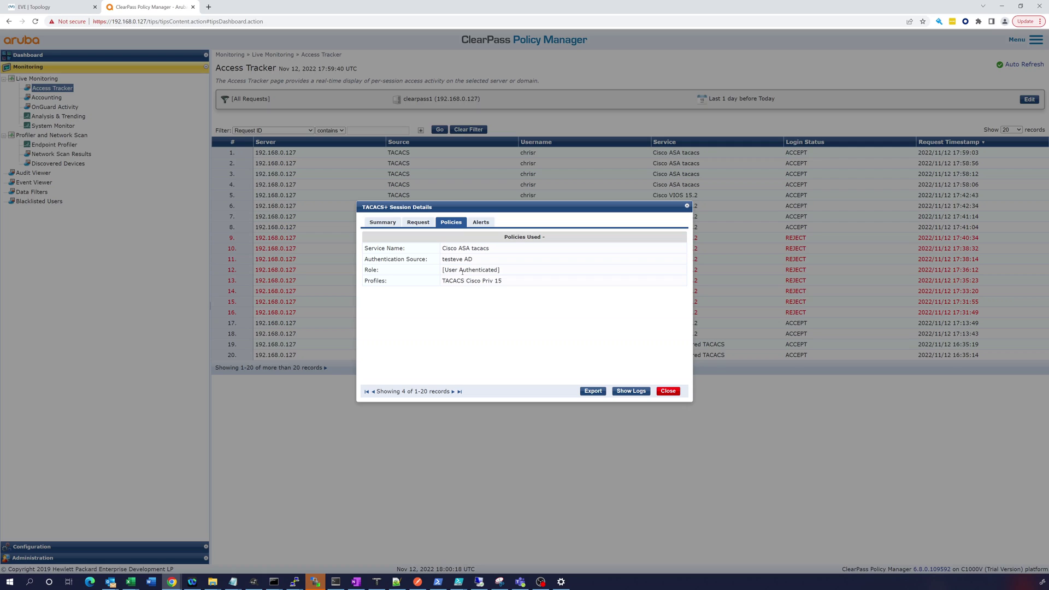
click(422, 222)
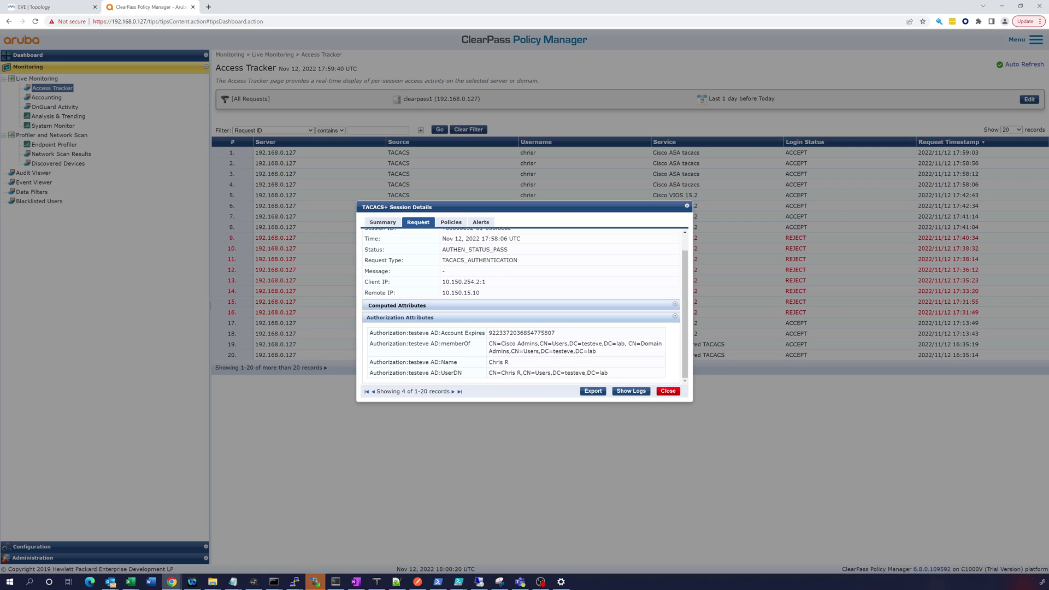
click(384, 223)
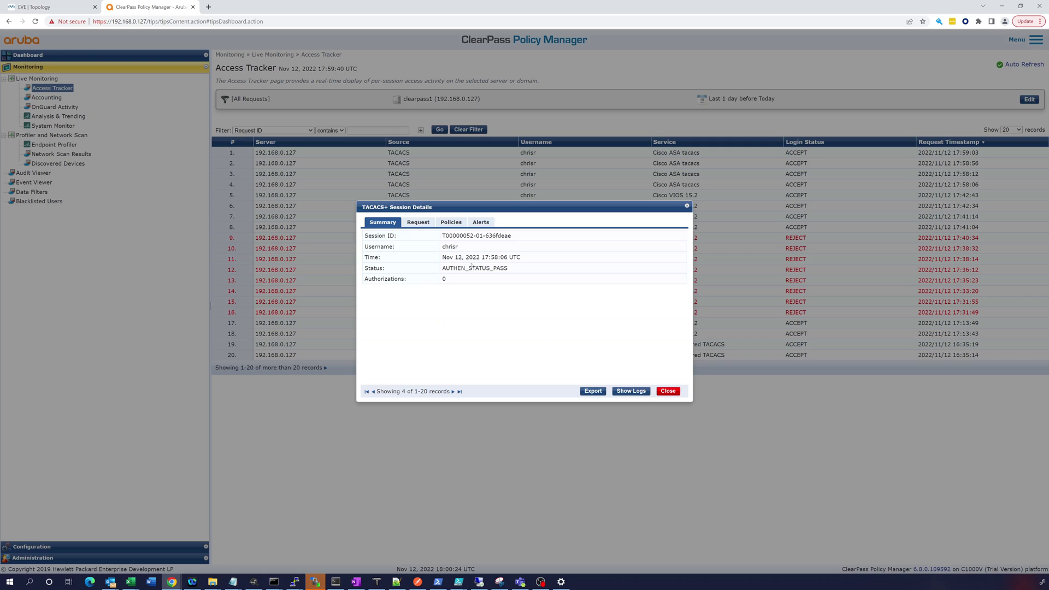